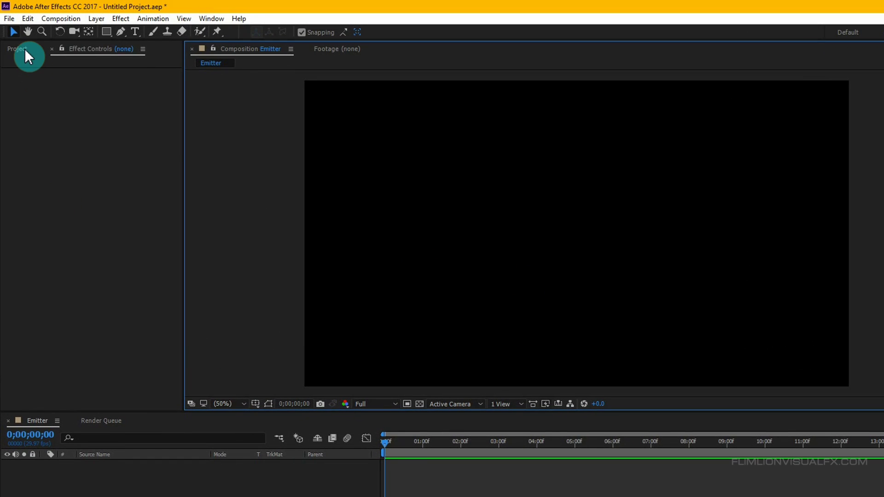
# Import the Dust Smoke, Matte and Particles clips from the PROJECT_FILES folder as footage and widen the project file list
pyautogui.click(24, 48)
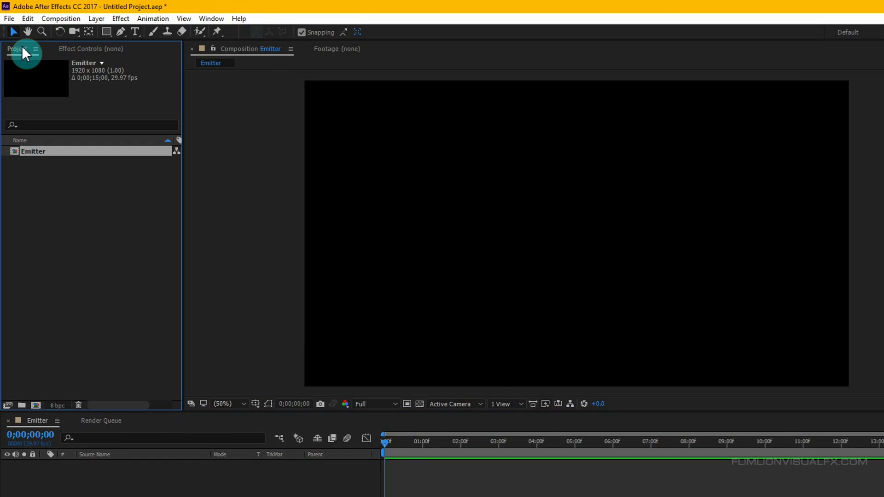
pyautogui.click(64, 267)
pyautogui.rightClick(64, 267)
pyautogui.moveTo(98, 325)
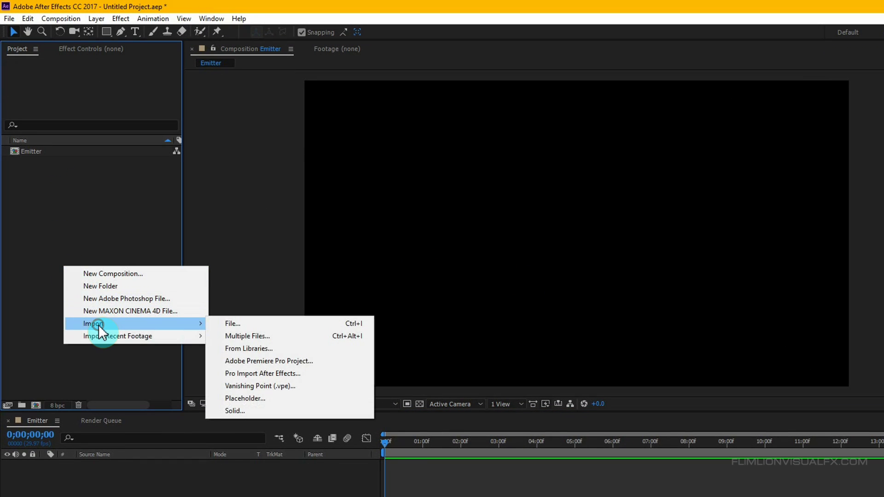
pyautogui.click(240, 323)
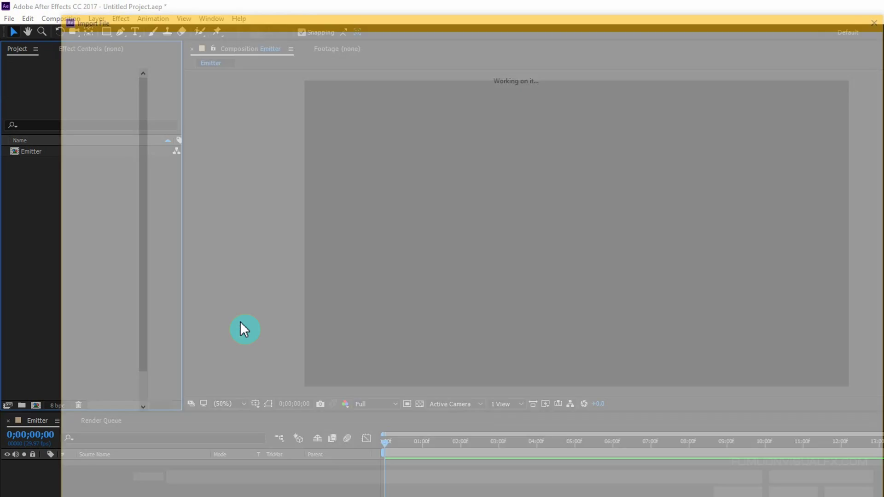
pyautogui.click(334, 35)
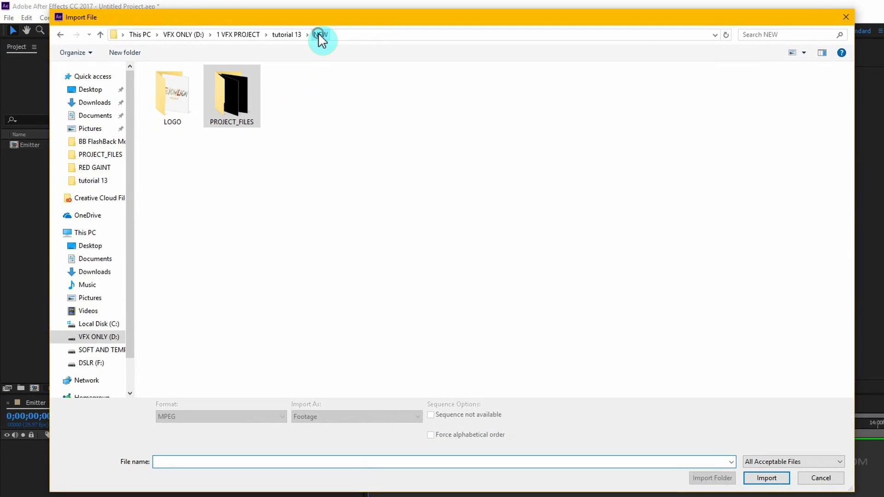
pyautogui.doubleClick(246, 100)
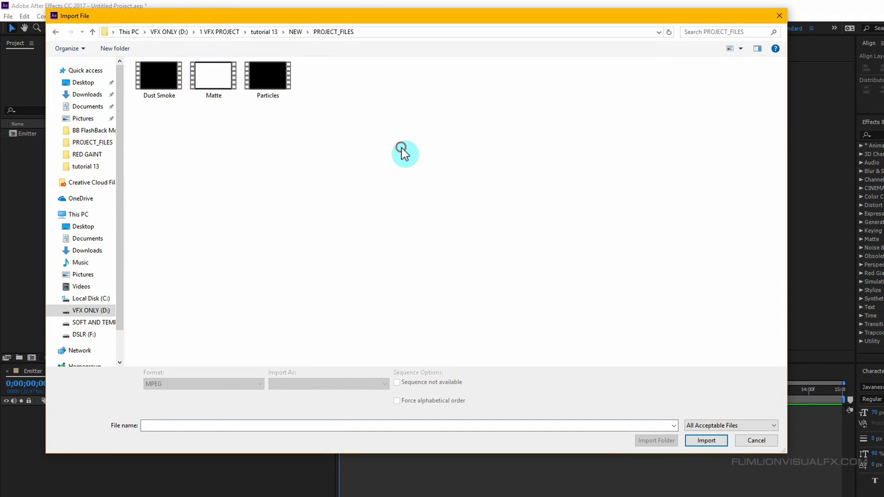
pyautogui.moveTo(401, 153); pyautogui.dragTo(158, 66)
pyautogui.click(700, 441)
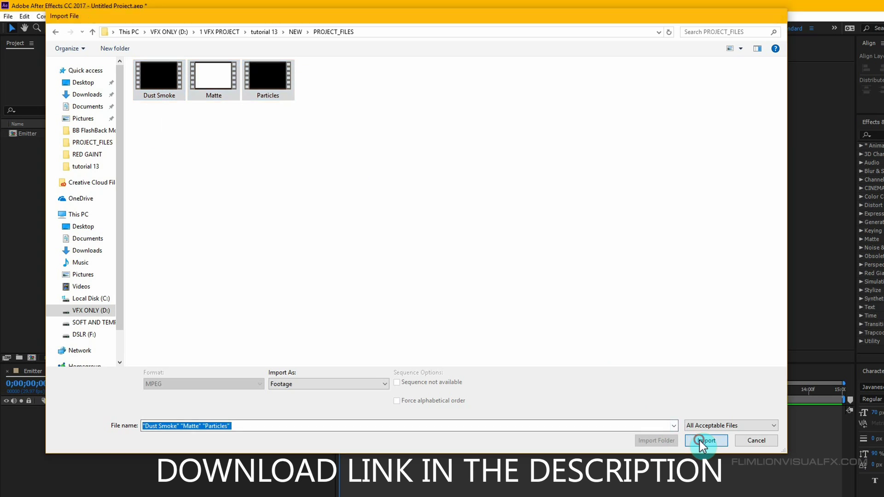
pyautogui.click(112, 231)
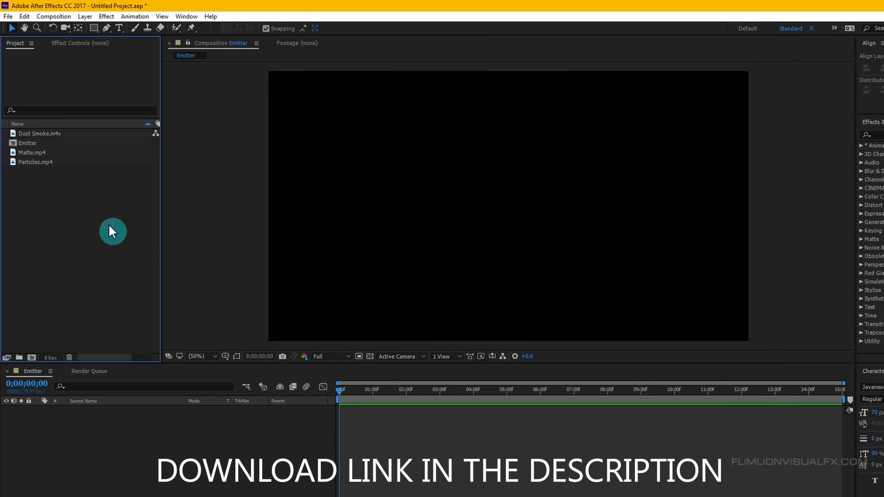
pyautogui.moveTo(161, 231); pyautogui.dragTo(212, 232)
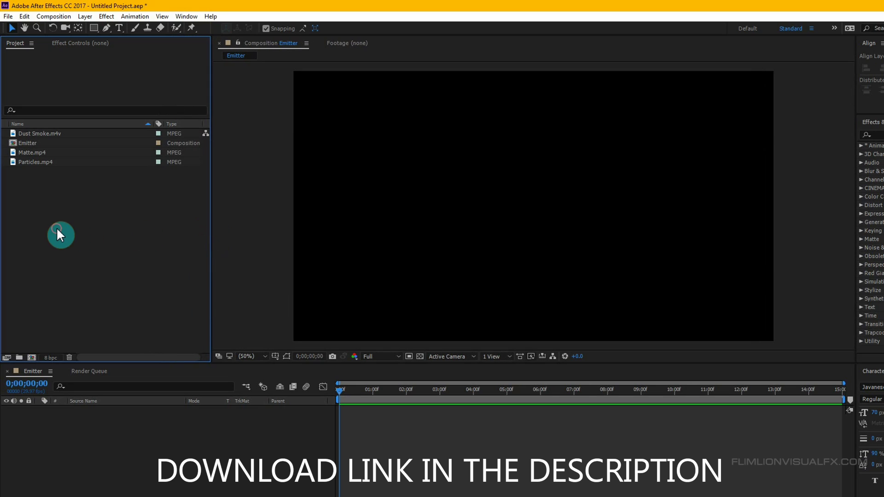
# Add Matte.mp4 as a layer in the Emitter composition and move the current time to 0;00;03;07
pyautogui.click(29, 156)
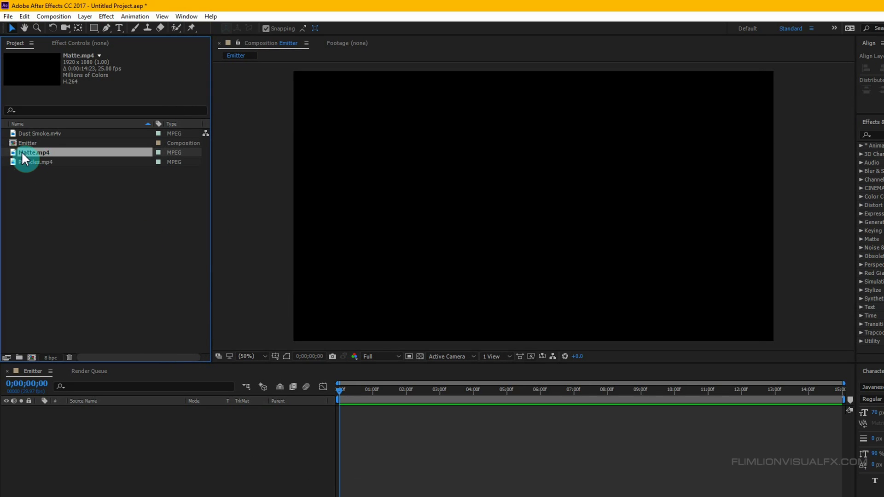
pyautogui.moveTo(27, 155); pyautogui.dragTo(90, 424)
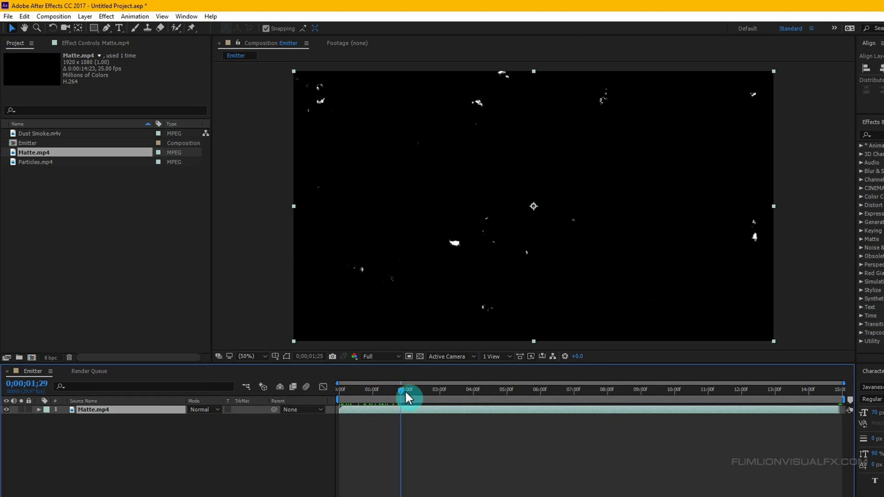
pyautogui.moveTo(405, 391); pyautogui.dragTo(449, 390)
# Pre-compose the Matte.mp4 layer as "Matte", moving all attributes into the new composition
pyautogui.click(108, 409)
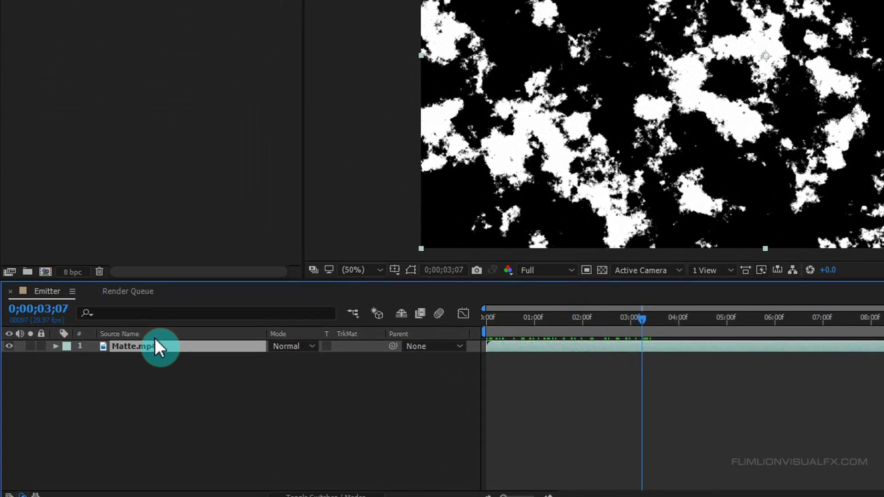
pyautogui.rightClick(155, 346)
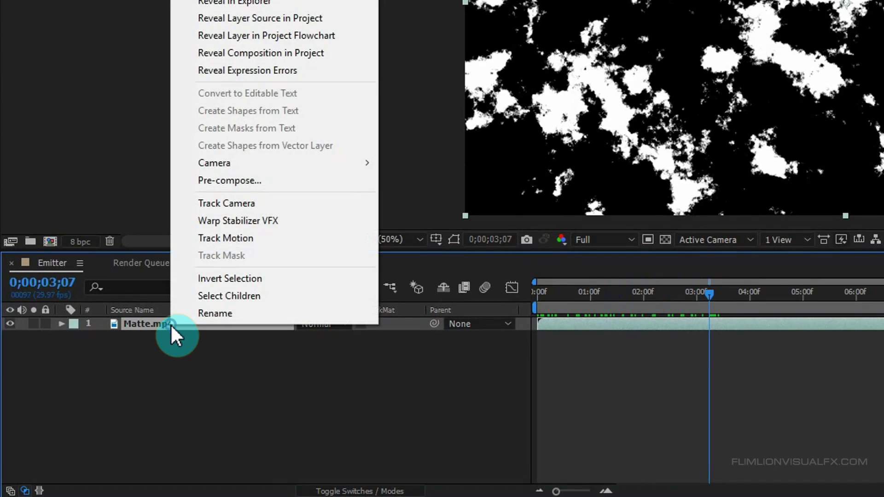
pyautogui.click(259, 186)
pyautogui.click(449, 176)
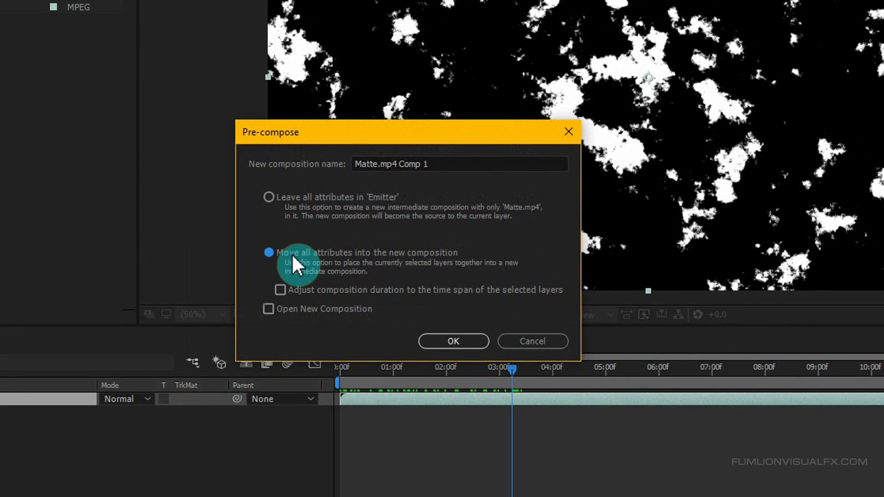
pyautogui.click(437, 164)
pyautogui.write('Matte')
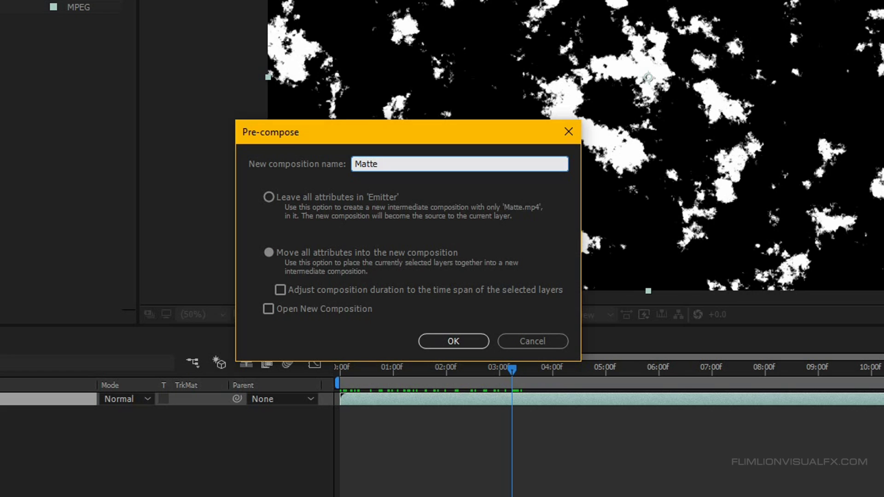
pyautogui.click(449, 341)
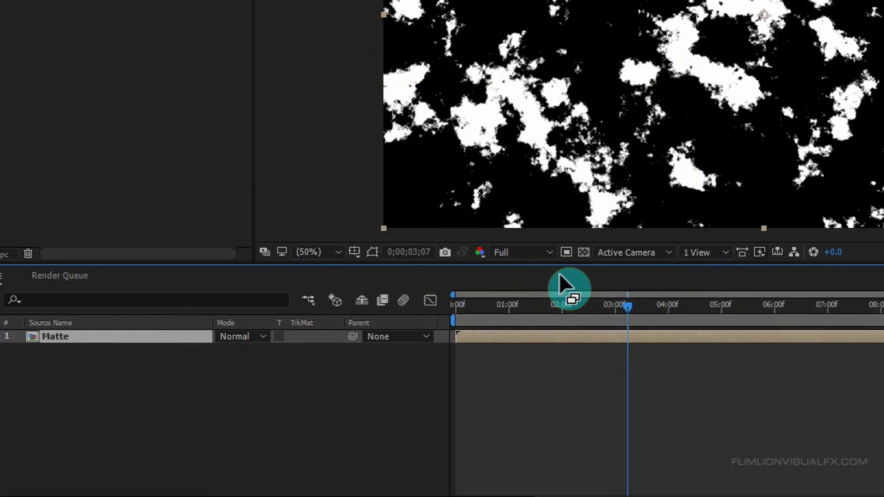
# Duplicate the Matte layer and apply the Invert effect to the upper copy
pyautogui.hotkey('ctrl', 'd')
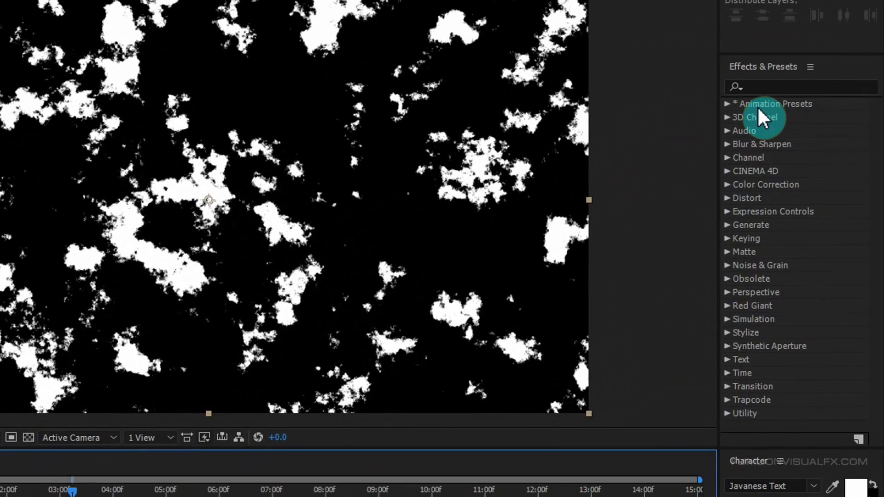
pyautogui.click(760, 86)
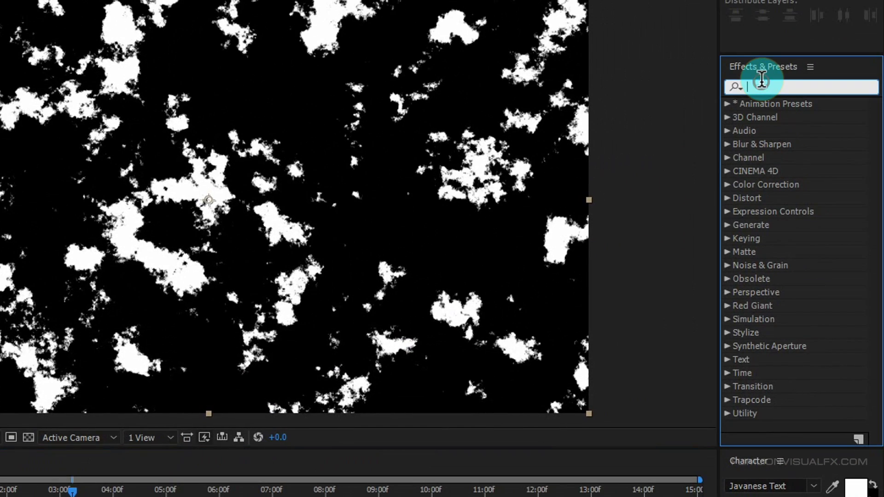
pyautogui.write('invert')
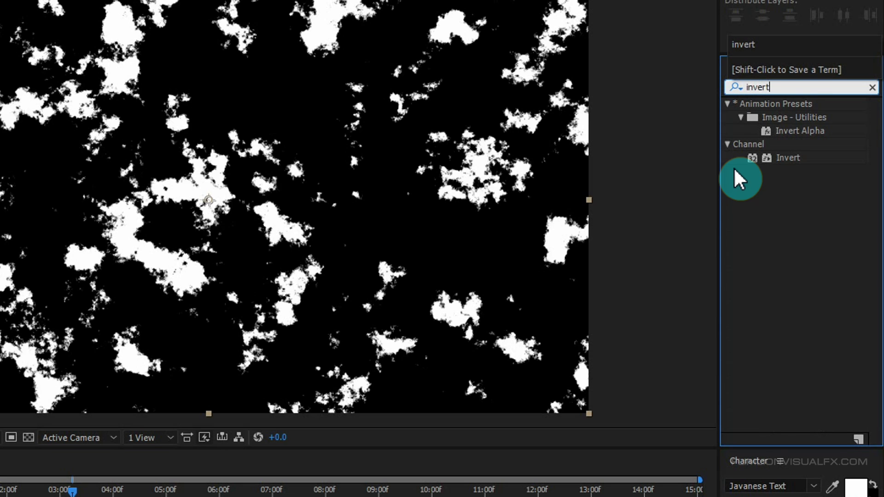
pyautogui.moveTo(768, 158); pyautogui.dragTo(130, 329)
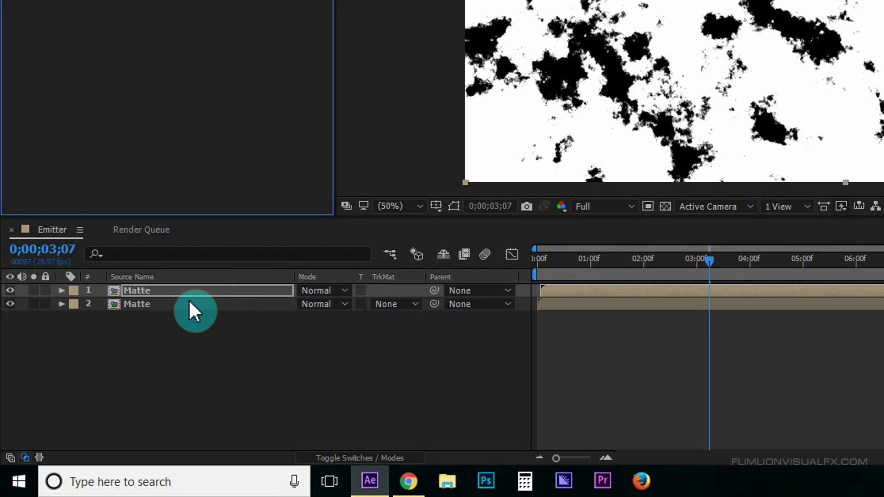
# Set the lower Matte layer's track matte to Luma Matte "Matte" and scrub to 0;00;03;28 to check the outlines
pyautogui.click(189, 304)
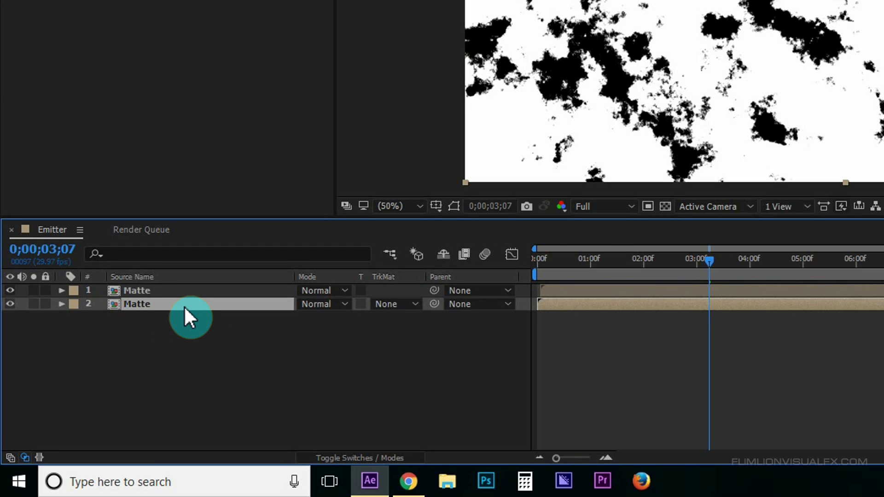
pyautogui.press('F4')
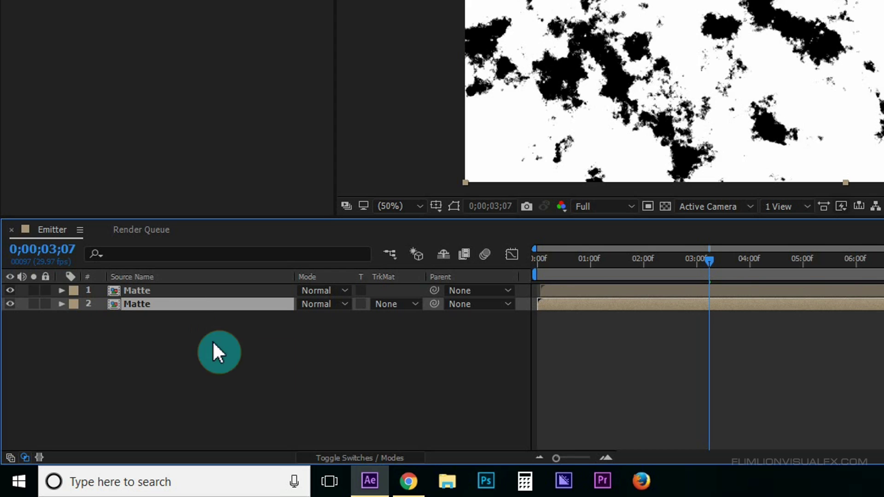
pyautogui.click(328, 455)
pyautogui.click(328, 456)
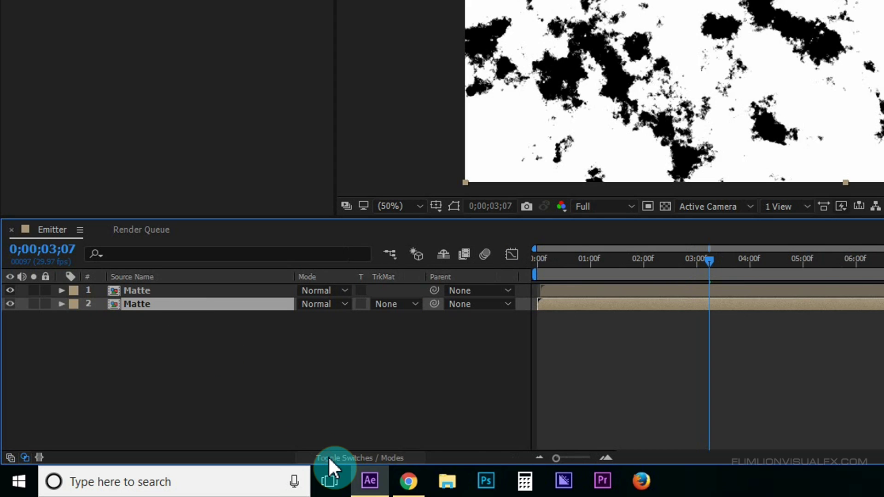
pyautogui.click(397, 303)
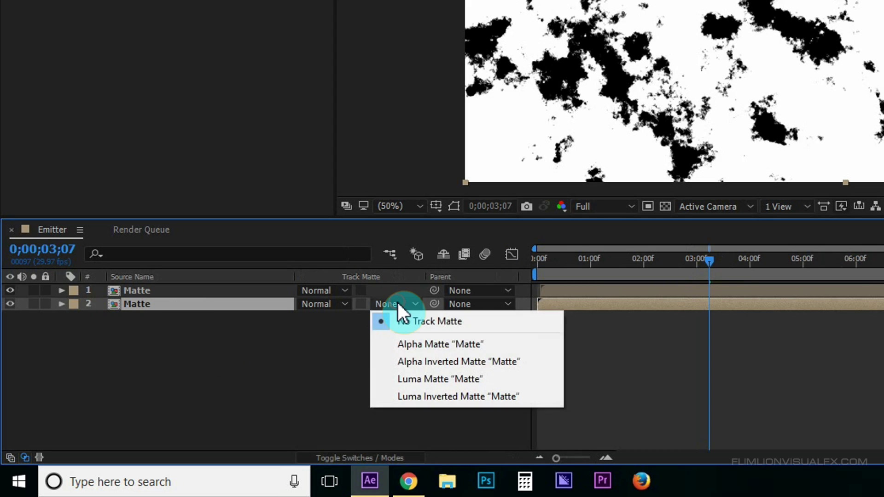
pyautogui.click(436, 379)
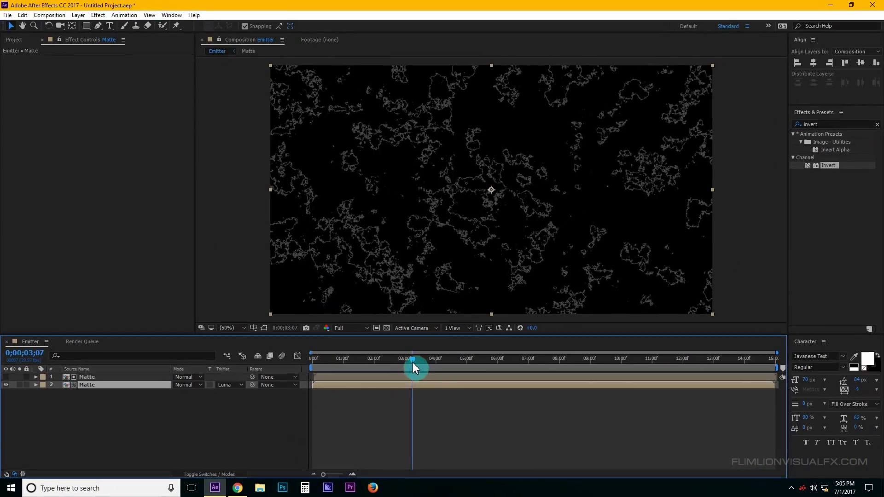
pyautogui.moveTo(413, 364); pyautogui.dragTo(432, 365)
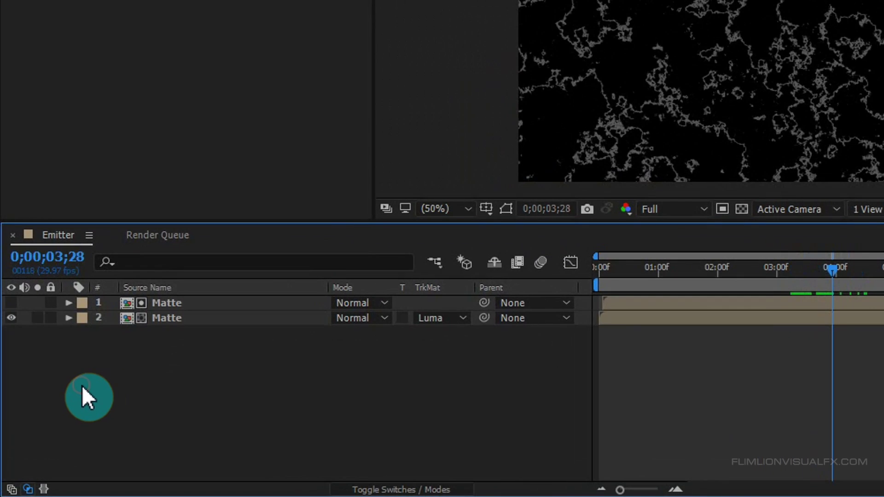
# Pre-compose both Matte layers as "Final Matte", moving all attributes into the new composition
pyautogui.moveTo(158, 414); pyautogui.dragTo(173, 326)
pyautogui.rightClick(173, 326)
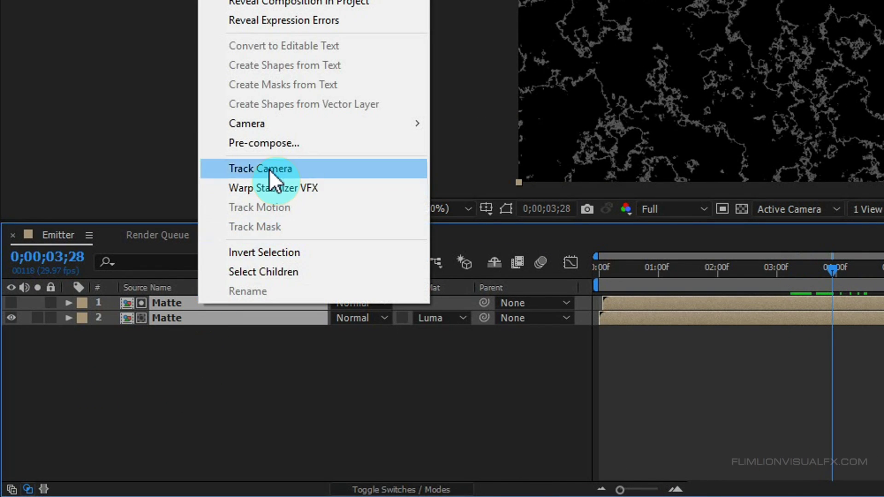
pyautogui.click(268, 144)
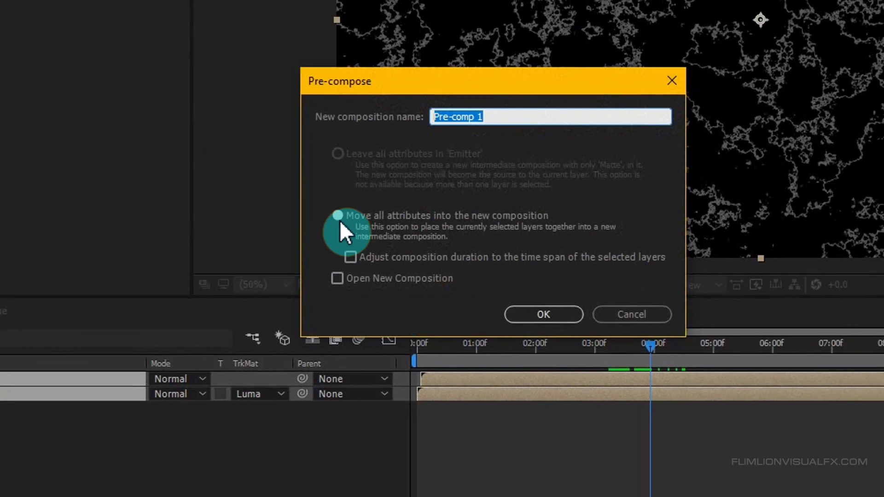
pyautogui.click(341, 222)
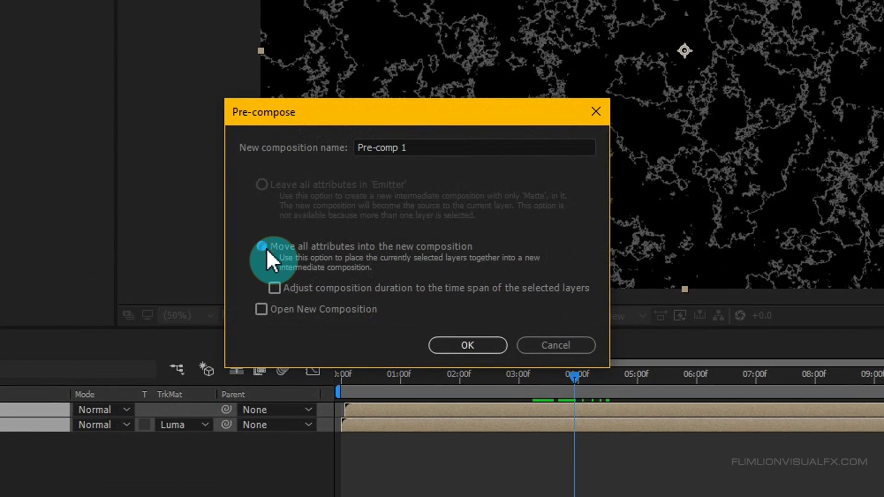
pyautogui.click(455, 149)
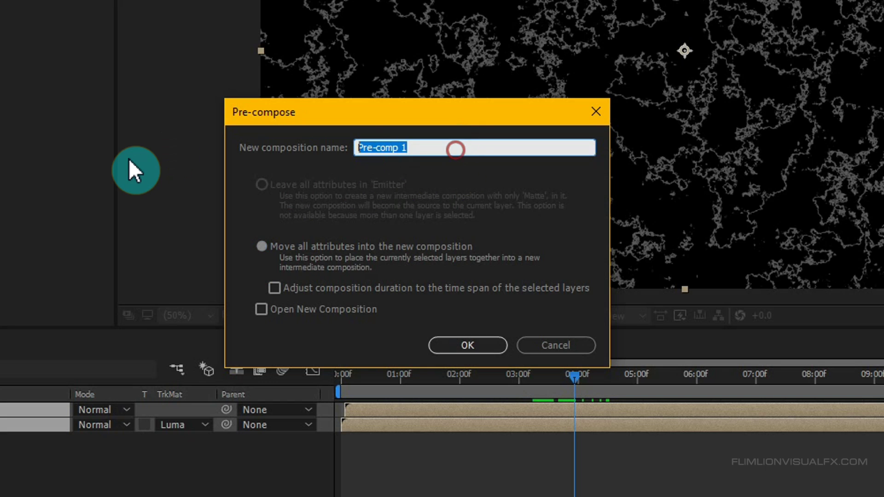
pyautogui.write('Final Matte')
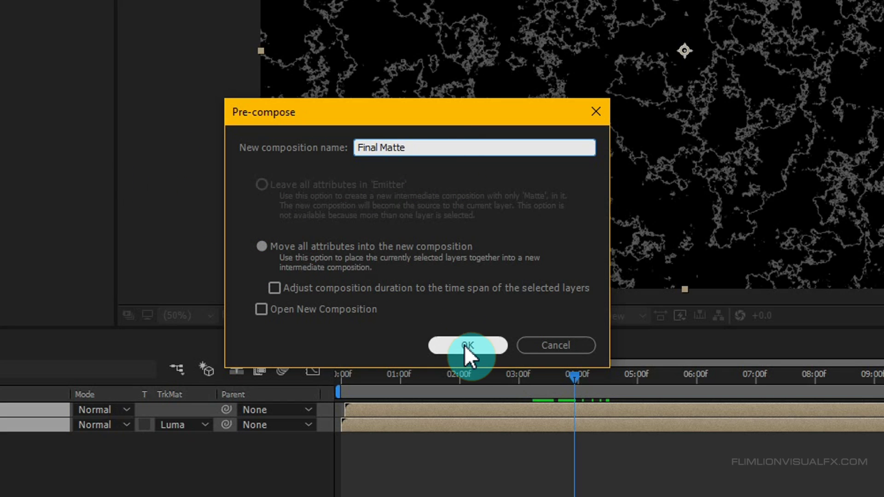
pyautogui.click(466, 345)
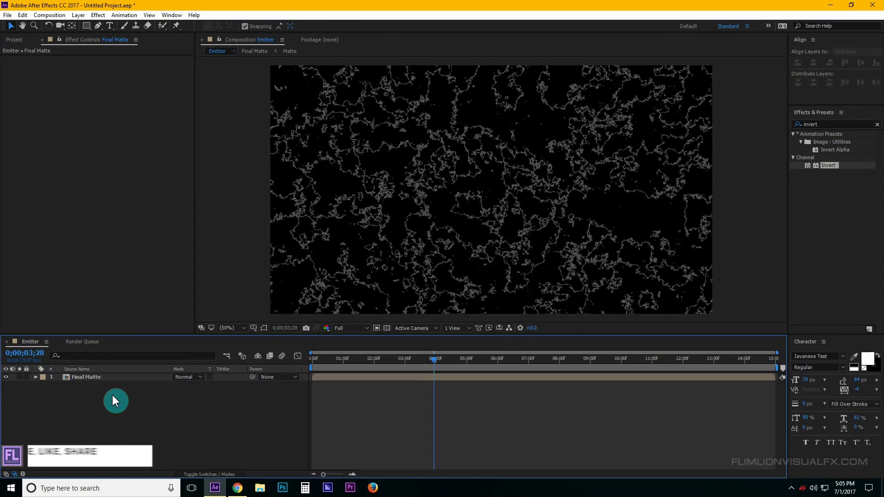
# Import the LOGO PNG from the LOGO folder, inside the NEW folder, into the project as footage
pyautogui.click(15, 41)
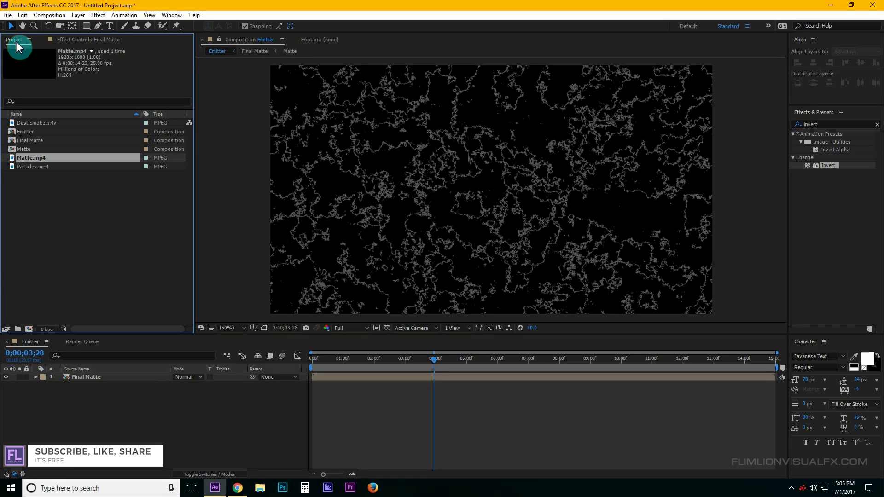
pyautogui.rightClick(56, 245)
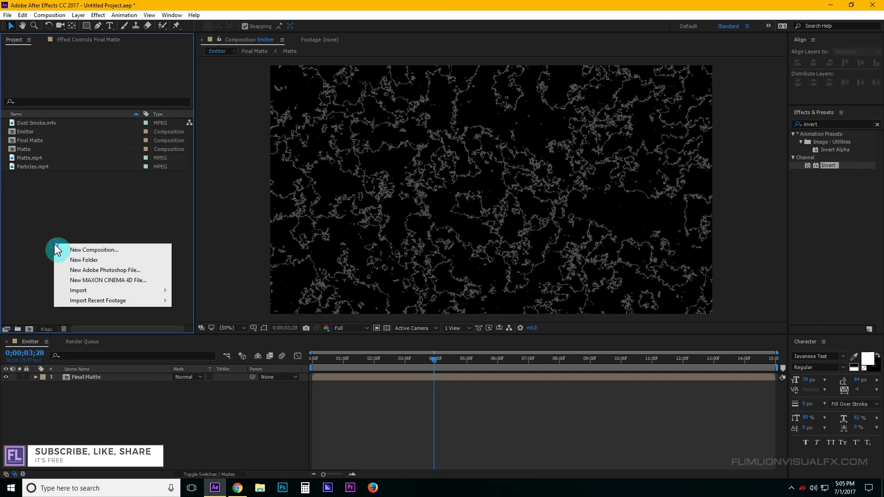
pyautogui.moveTo(81, 290)
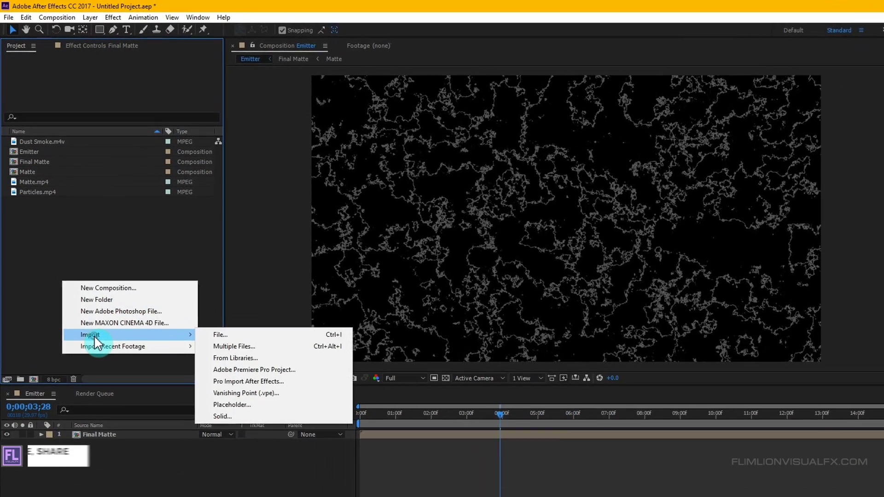
pyautogui.click(223, 335)
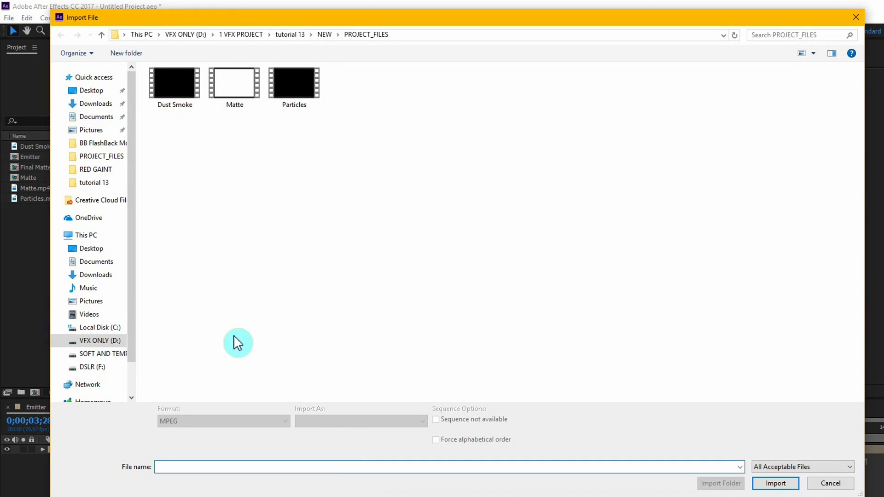
pyautogui.click(324, 34)
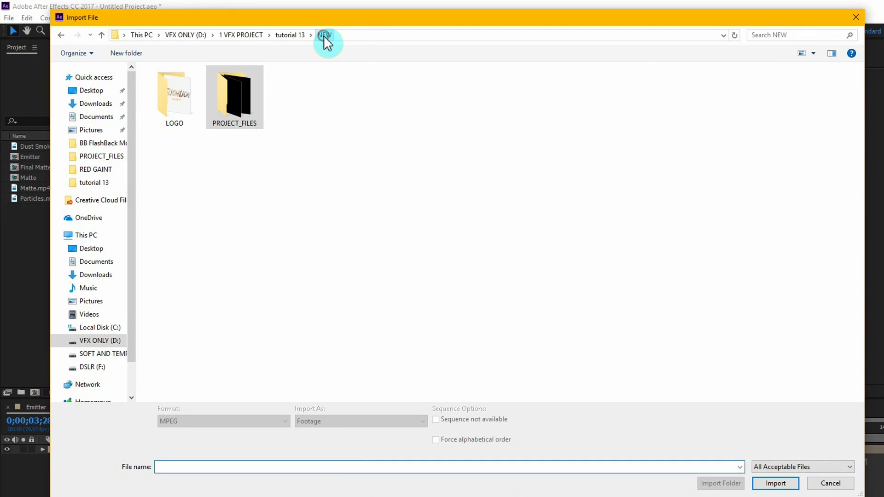
pyautogui.doubleClick(179, 85)
pyautogui.click(171, 78)
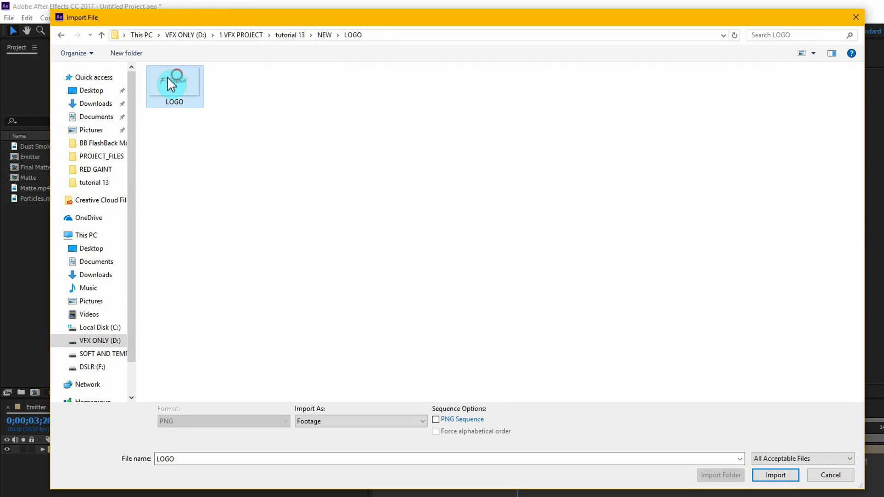
pyautogui.click(778, 475)
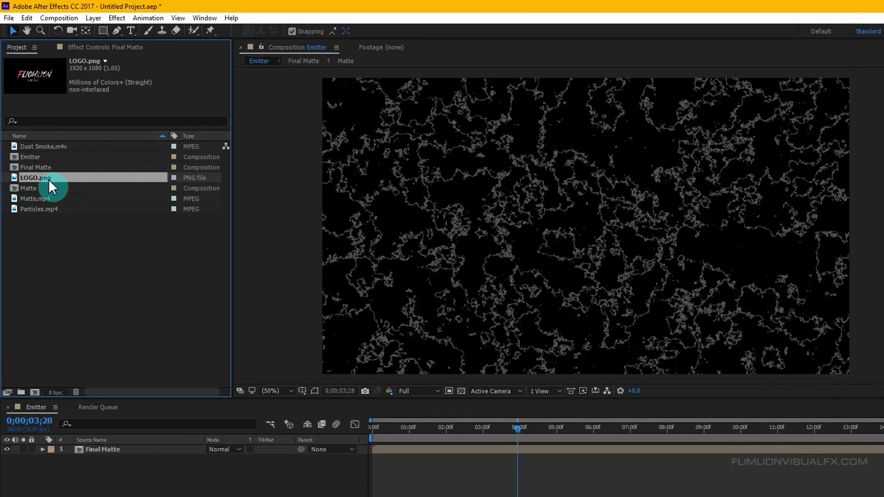
# Add LOGO.png above Final Matte in the Emitter composition and pre-compose it as "LOGO", moving all attributes into the new composition
pyautogui.moveTo(45, 177); pyautogui.dragTo(104, 446)
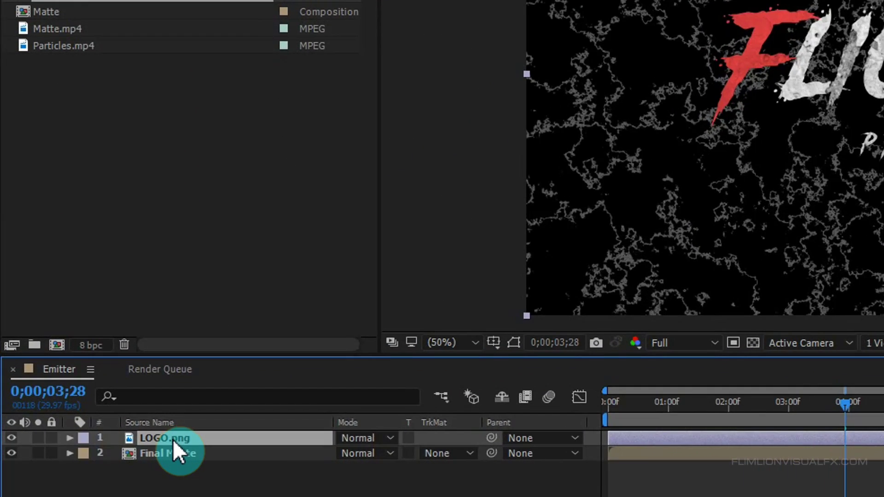
pyautogui.rightClick(155, 443)
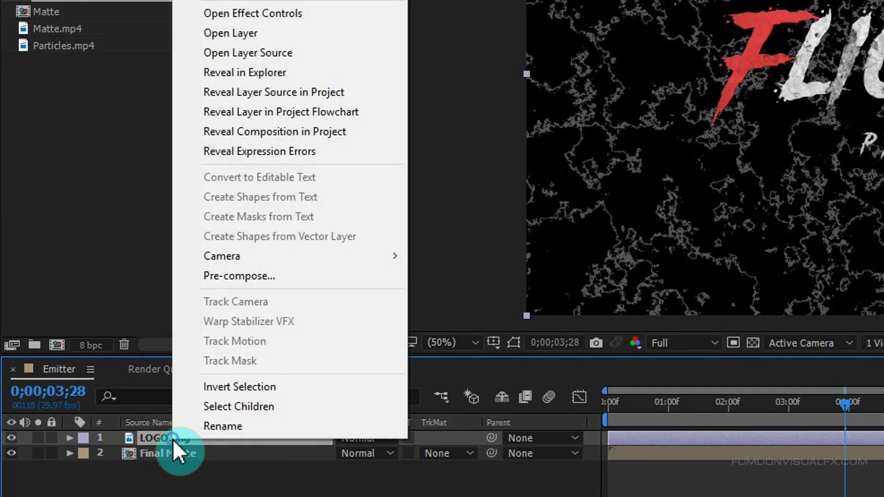
pyautogui.click(226, 276)
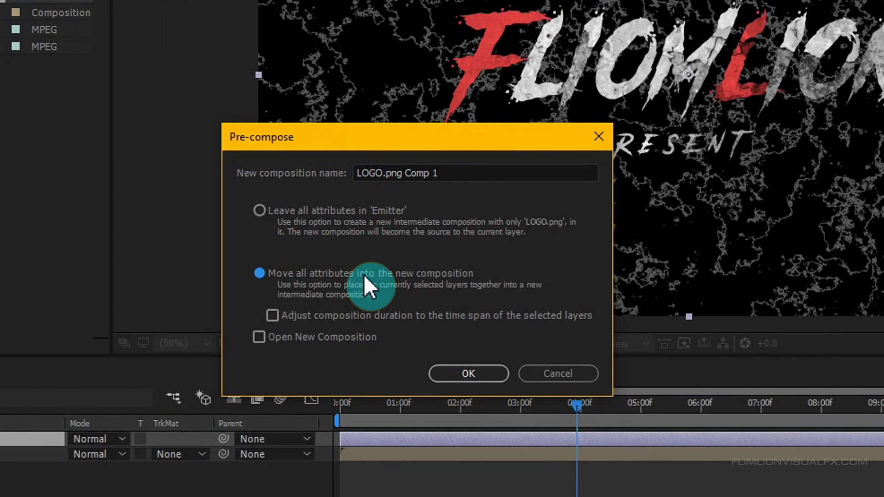
pyautogui.click(462, 174)
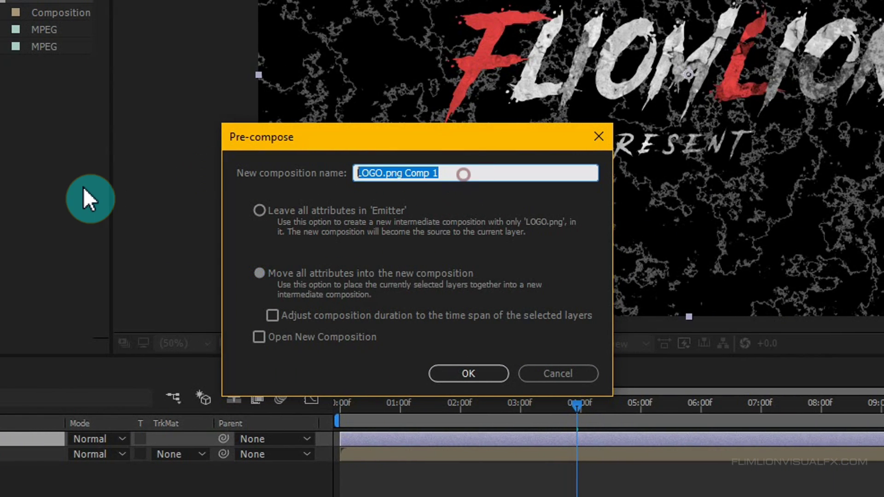
pyautogui.write('LOGO')
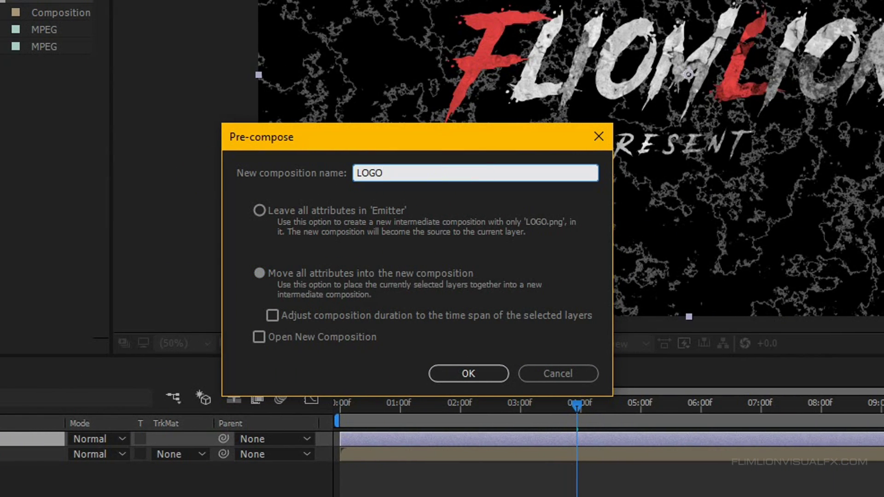
pyautogui.click(466, 374)
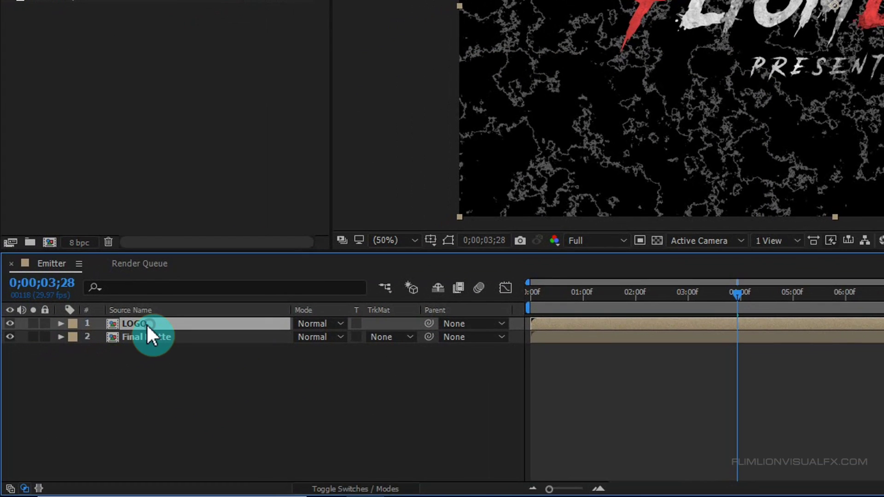
# Place the LOGO layer below Final Matte, set its track matte to Luma Matte "Final Matte", and scrub to 0;00;03;06 to inspect the logo closely
pyautogui.moveTo(126, 336); pyautogui.dragTo(126, 368)
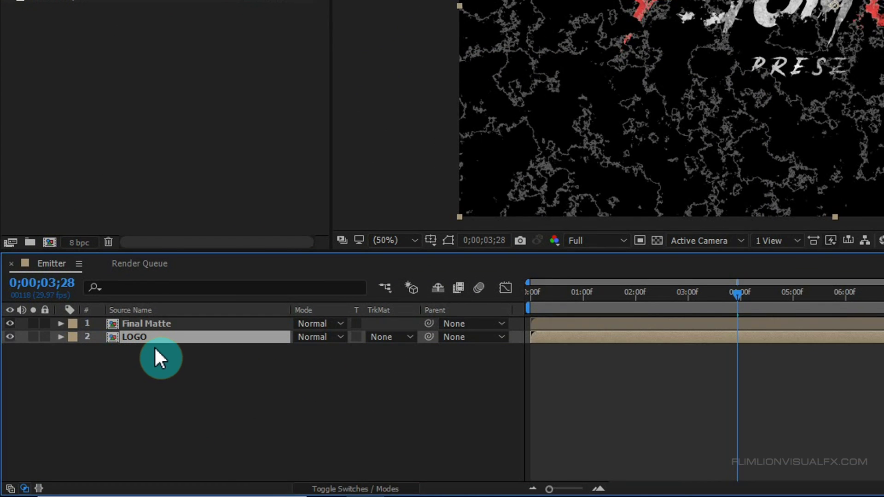
pyautogui.click(390, 336)
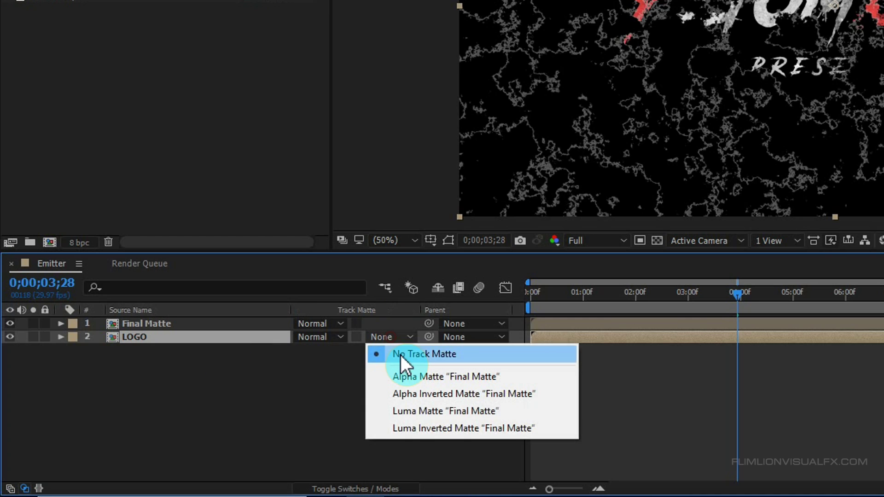
pyautogui.click(396, 412)
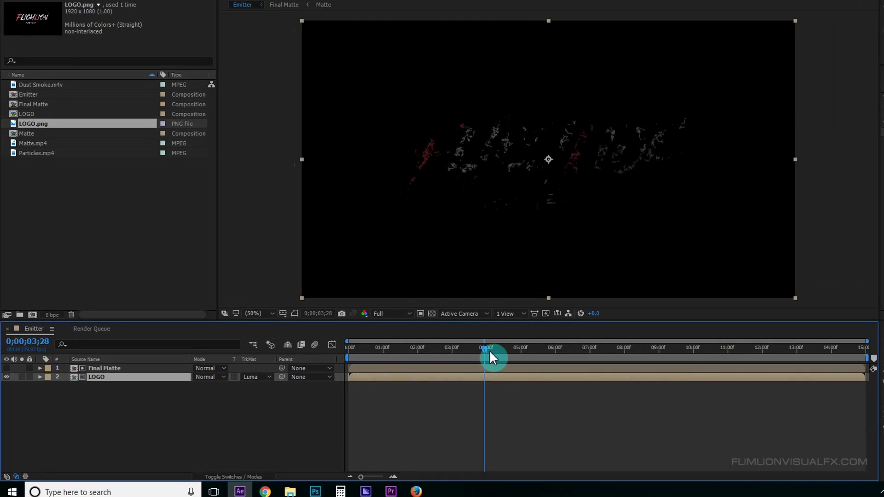
pyautogui.moveTo(488, 350)
pyautogui.mouseDown()
pyautogui.moveTo(457, 351)
pyautogui.moveTo(496, 351)
pyautogui.moveTo(484, 350)
pyautogui.mouseUp()
pyautogui.moveTo(435, 366); pyautogui.dragTo(412, 366)
pyautogui.scroll(2, 426, 201)
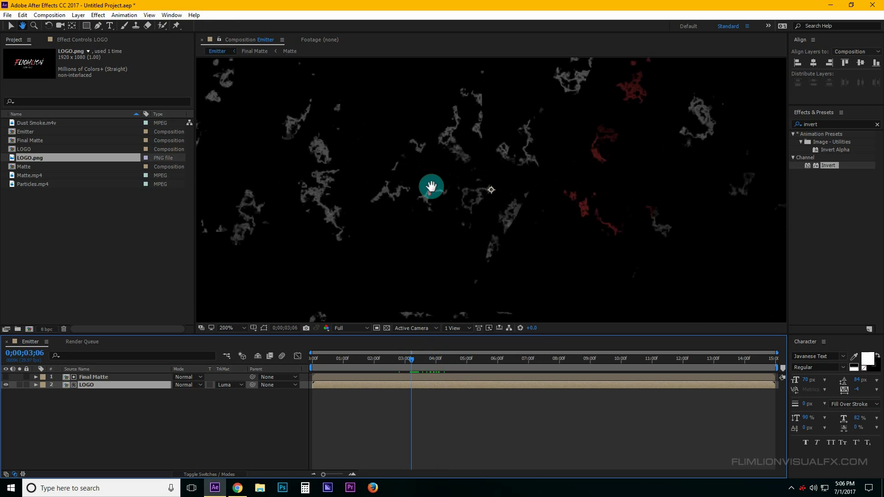
pyautogui.moveTo(430, 187); pyautogui.dragTo(446, 170)
pyautogui.scroll(-2, 438, 185)
pyautogui.scroll(2, 436, 199)
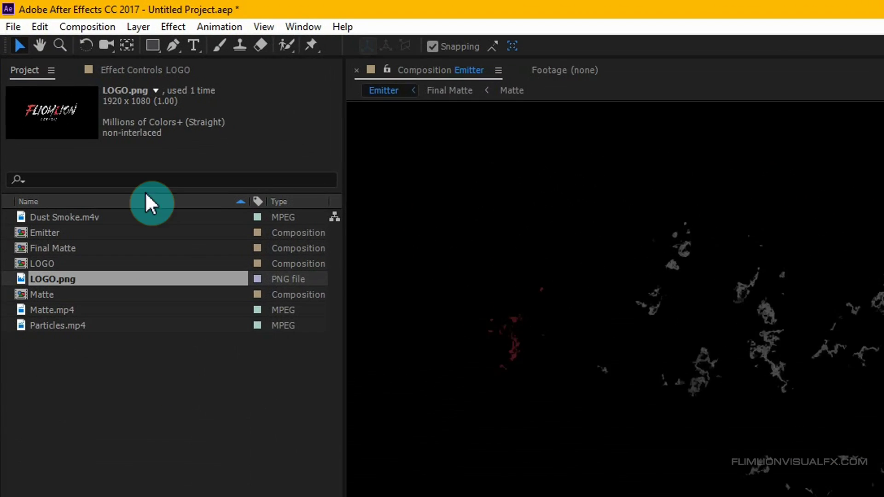
# Create a composition named "Particles Comp" using the HDTV 1080 29.97 preset with a duration of 0;00;15;00
pyautogui.click(102, 30)
pyautogui.click(98, 47)
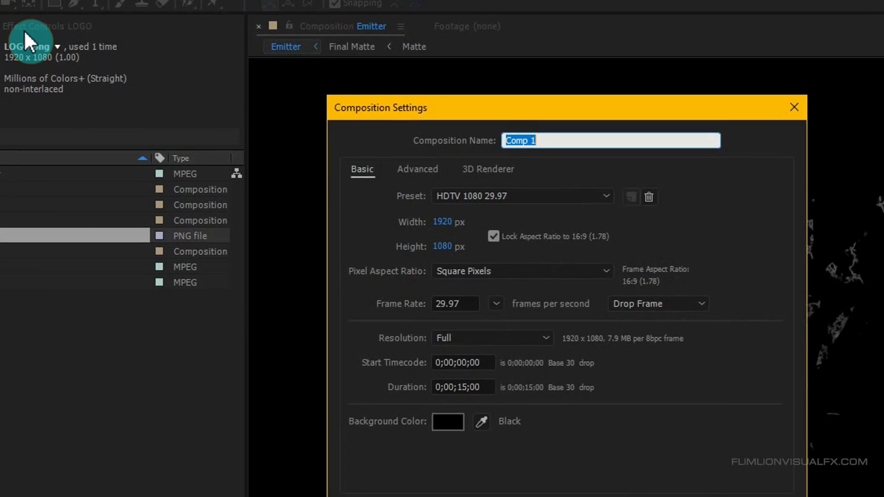
pyautogui.write('Particles')
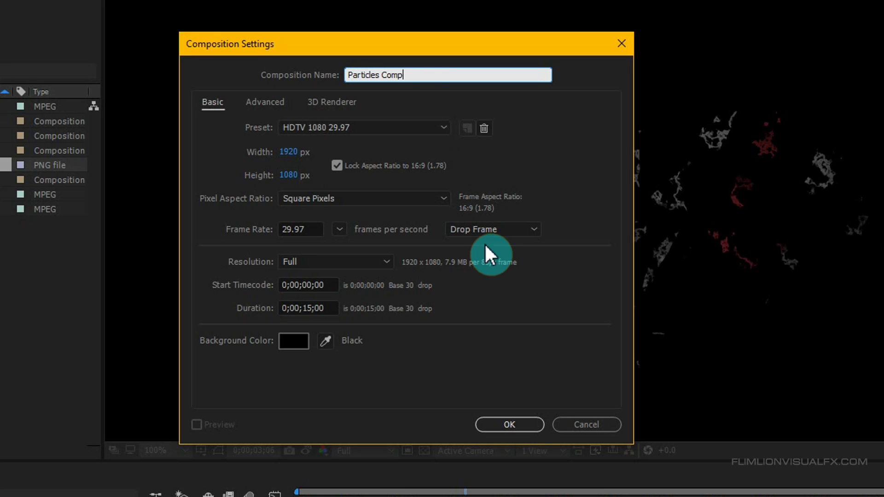
pyautogui.click(521, 424)
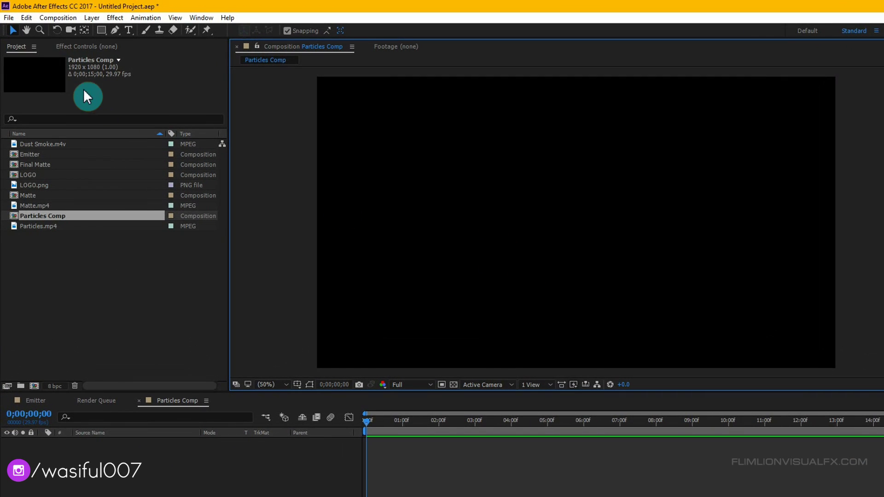
# Add the Emitter composition to Particles Comp, scrub to 0;00;03;25 and make the Emitter layer 3D
pyautogui.click(21, 50)
pyautogui.click(35, 156)
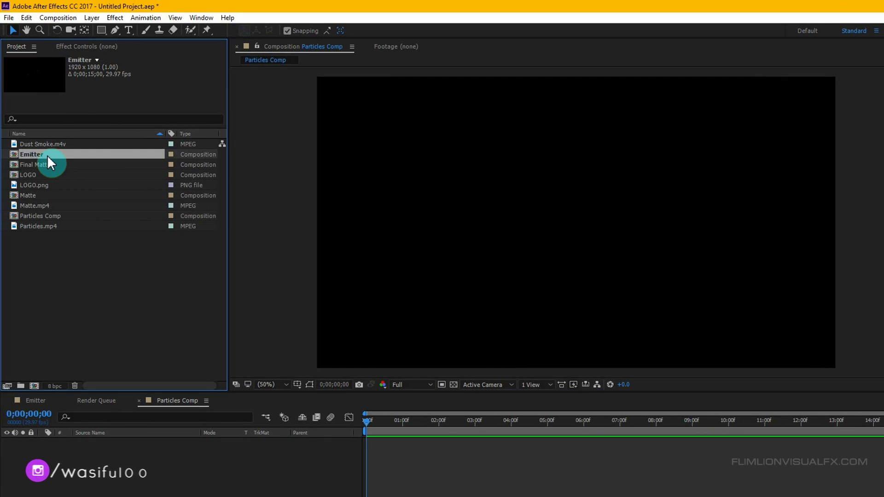
pyautogui.moveTo(35, 156); pyautogui.dragTo(97, 468)
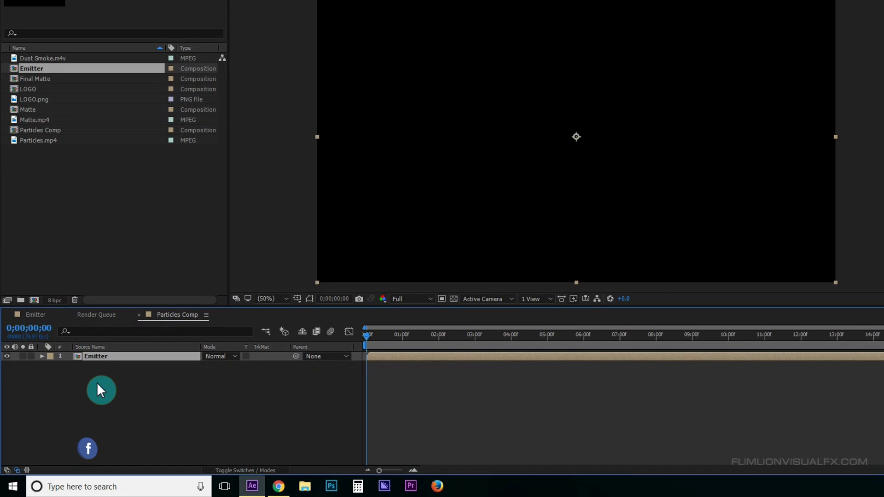
pyautogui.moveTo(377, 344); pyautogui.dragTo(506, 336)
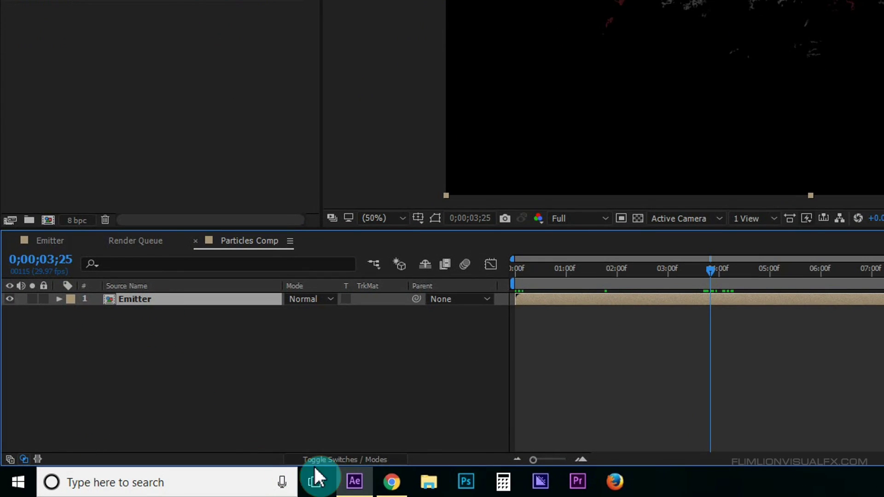
pyautogui.click(365, 460)
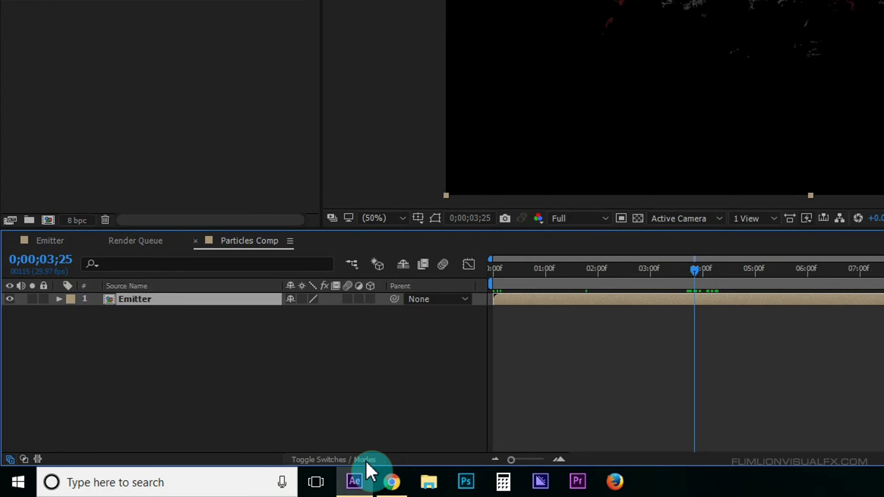
pyautogui.click(373, 298)
pyautogui.click(349, 342)
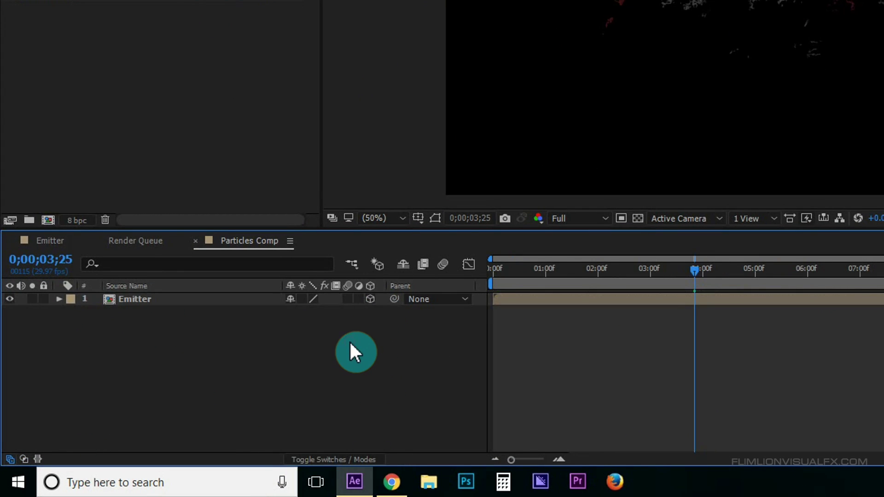
# Create a black 1920 x 1080 px solid layer named "Particle" in Particles Comp
pyautogui.rightClick(172, 343)
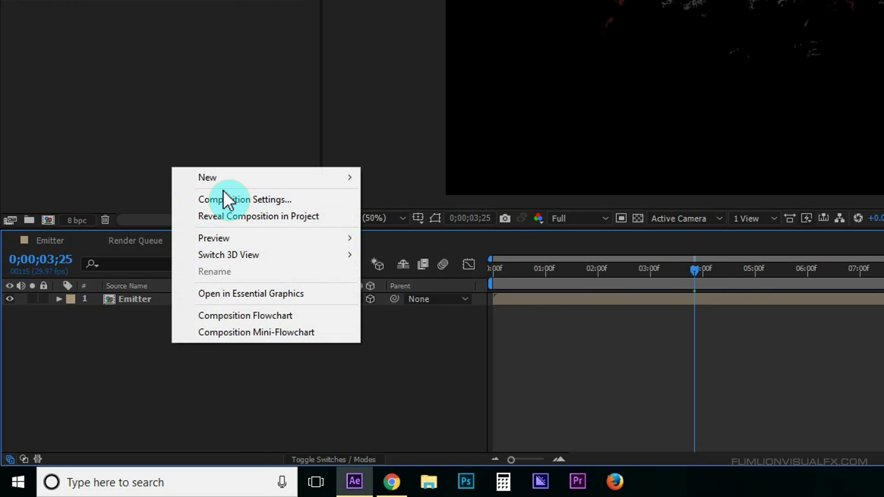
pyautogui.moveTo(226, 185)
pyautogui.click(421, 217)
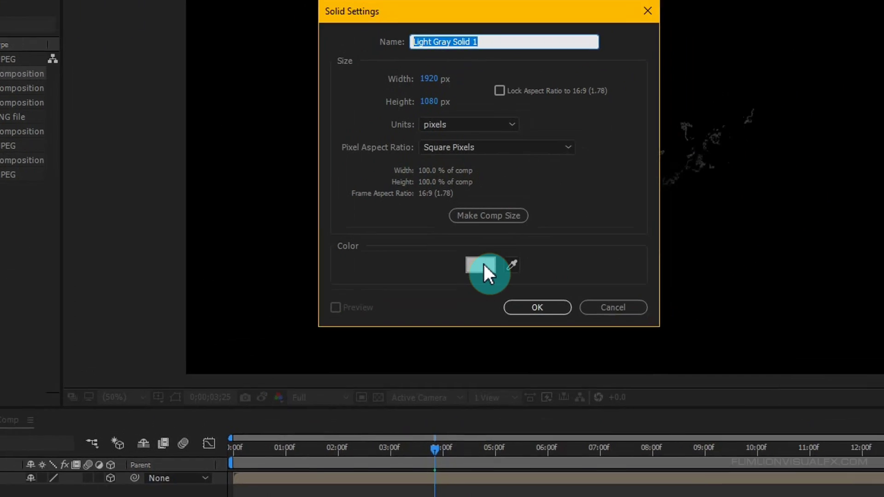
pyautogui.click(672, 133)
pyautogui.moveTo(503, 385); pyautogui.dragTo(434, 458)
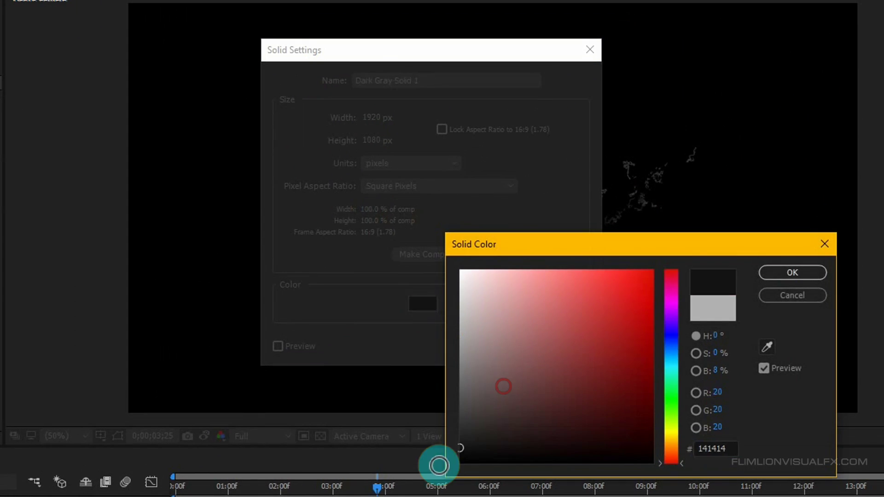
pyautogui.click(789, 273)
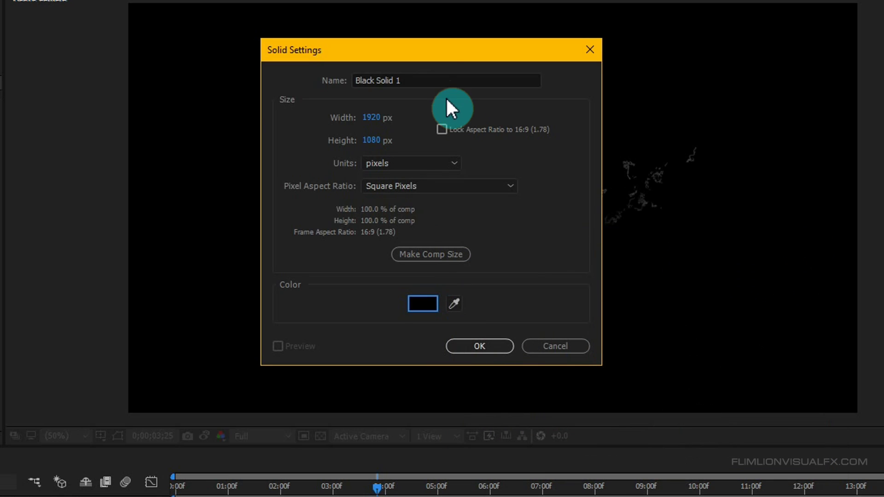
pyautogui.click(462, 79)
pyautogui.hotkey('ctrl', 'a')
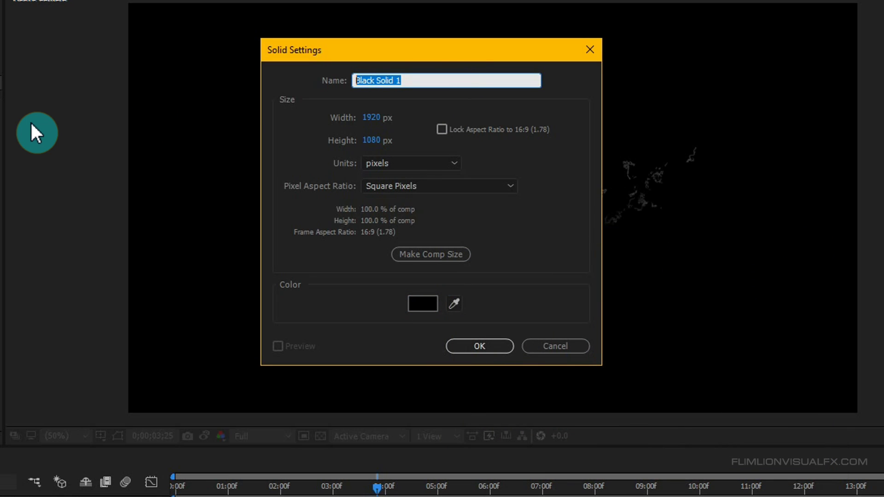
pyautogui.write('Particle')
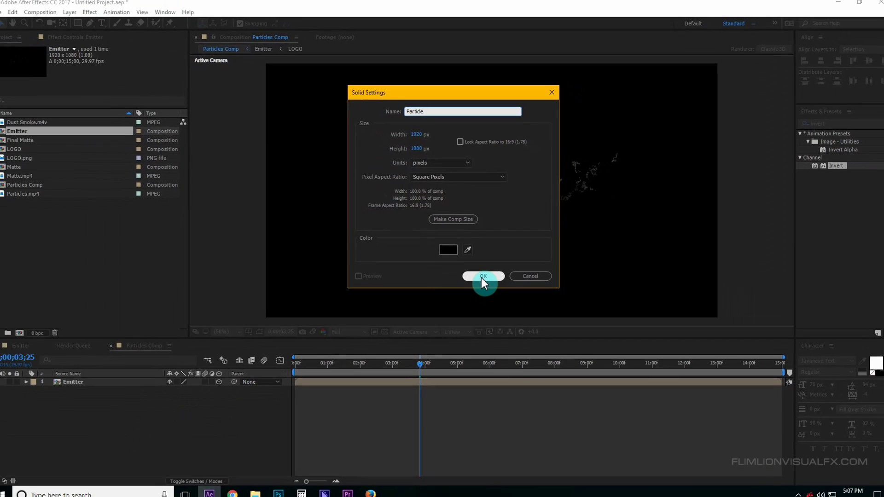
pyautogui.click(479, 346)
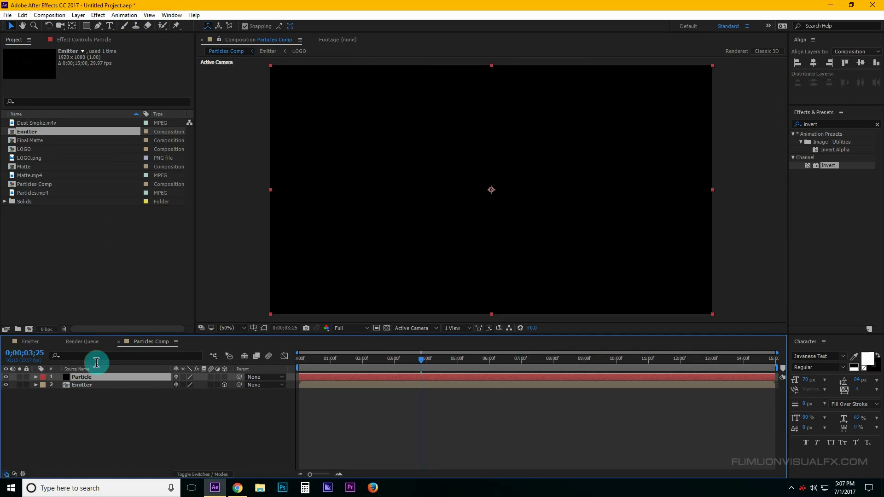
# Apply the Trapcode Particular effect to the Particle layer
pyautogui.click(92, 377)
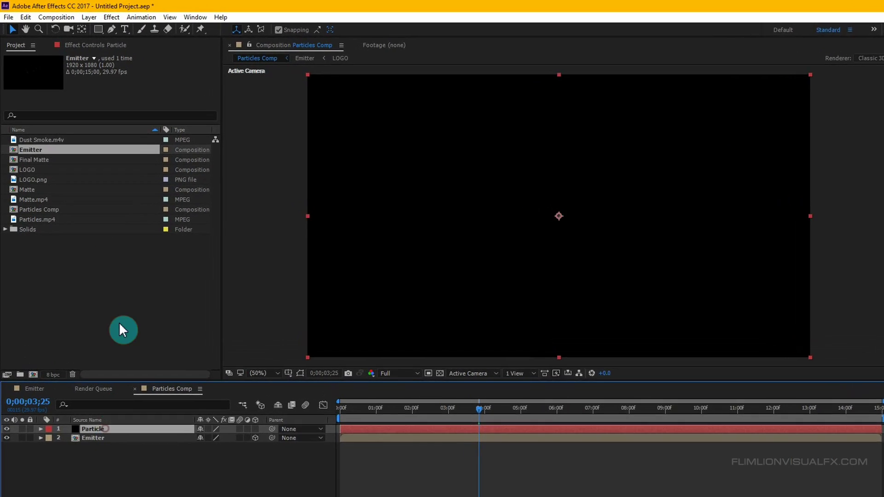
pyautogui.click(111, 17)
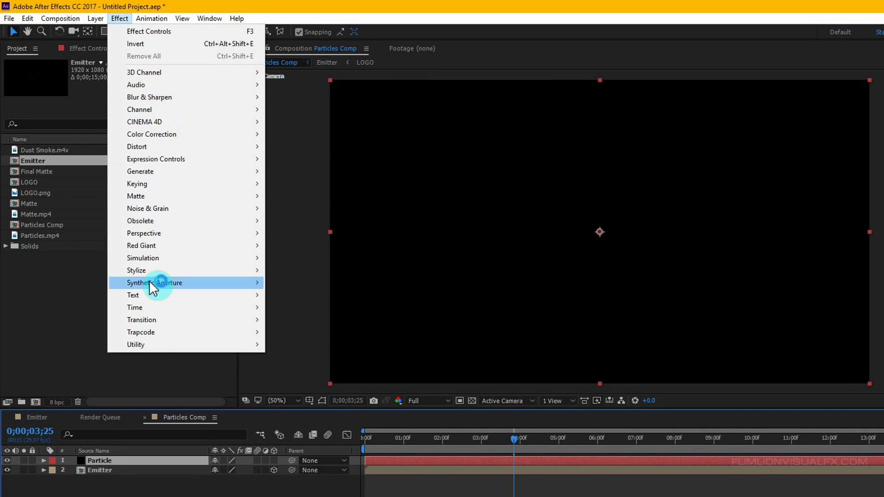
pyautogui.click(153, 331)
pyautogui.click(317, 357)
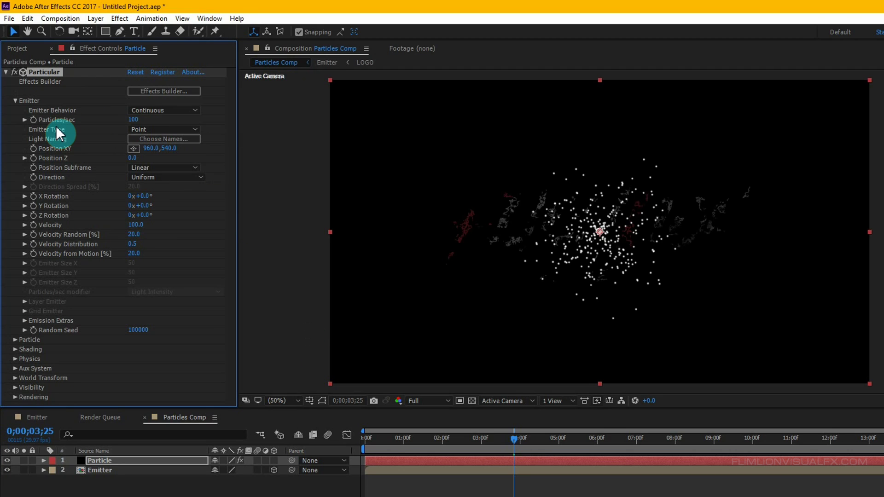
# Configure Particular's emitter with type Layer, 1000000 particles per second and a velocity of 0
pyautogui.click(143, 129)
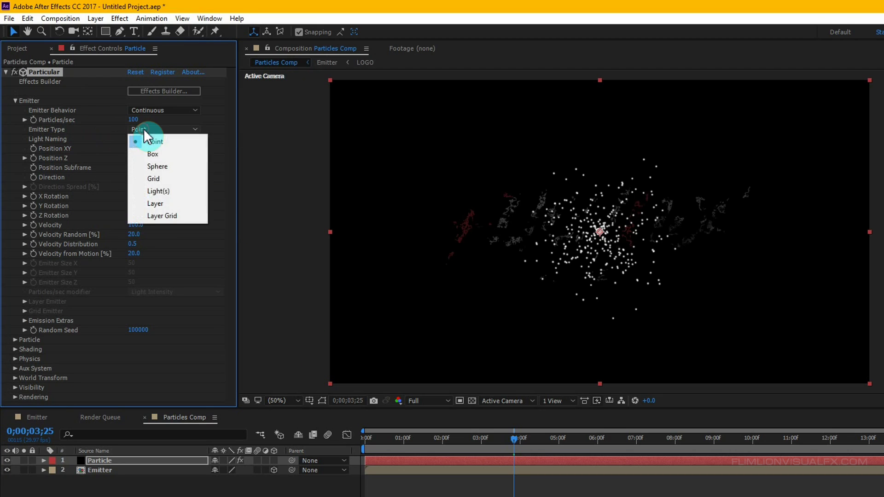
pyautogui.click(151, 203)
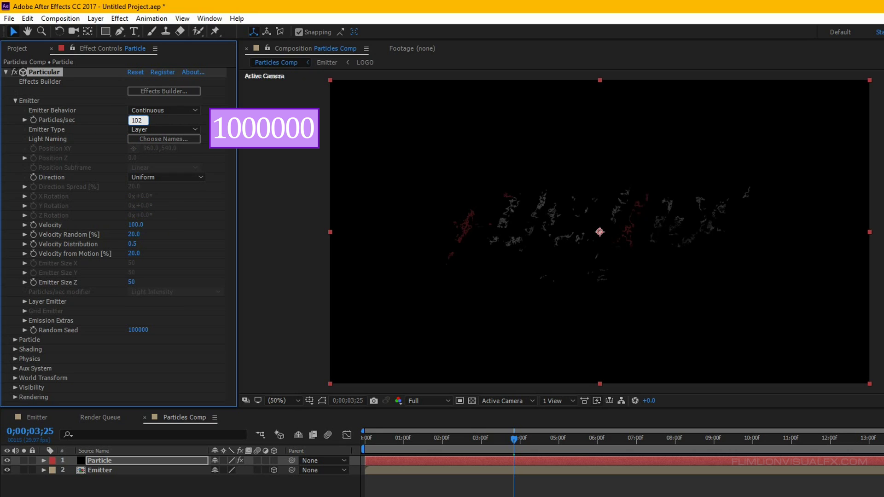
pyautogui.write('00000')
pyautogui.click(135, 122)
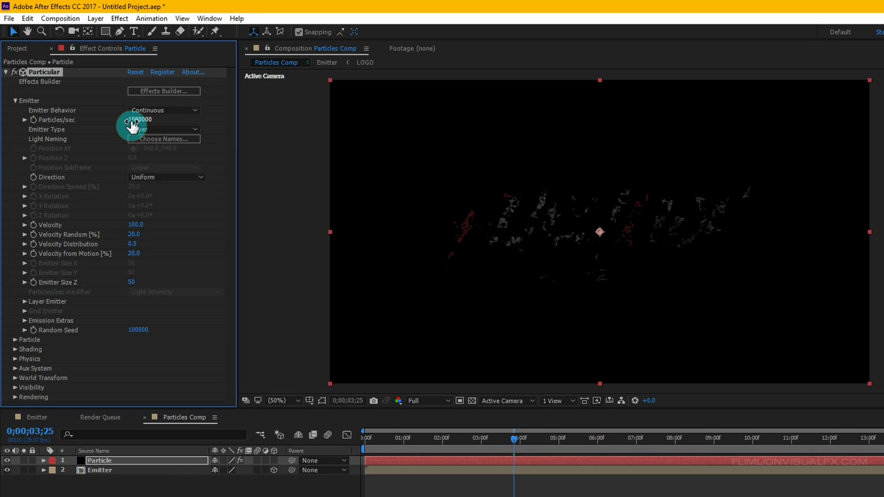
pyautogui.click(136, 226)
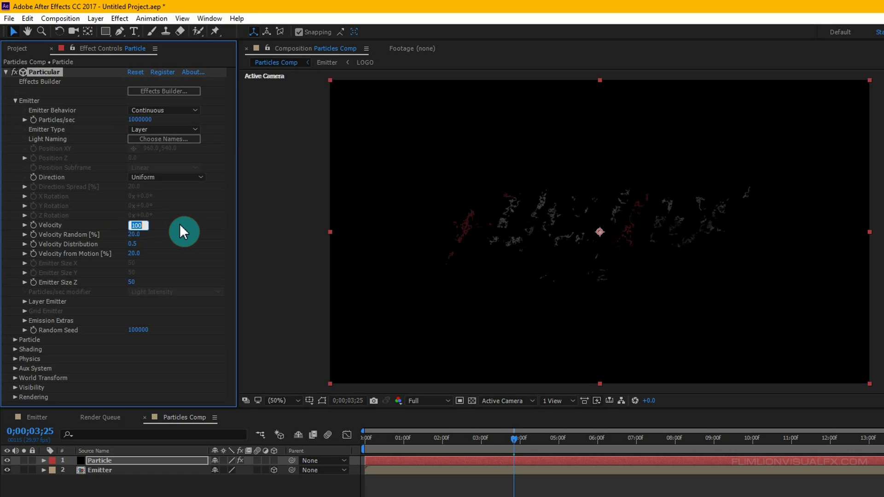
pyautogui.write('0')
pyautogui.press('Return')
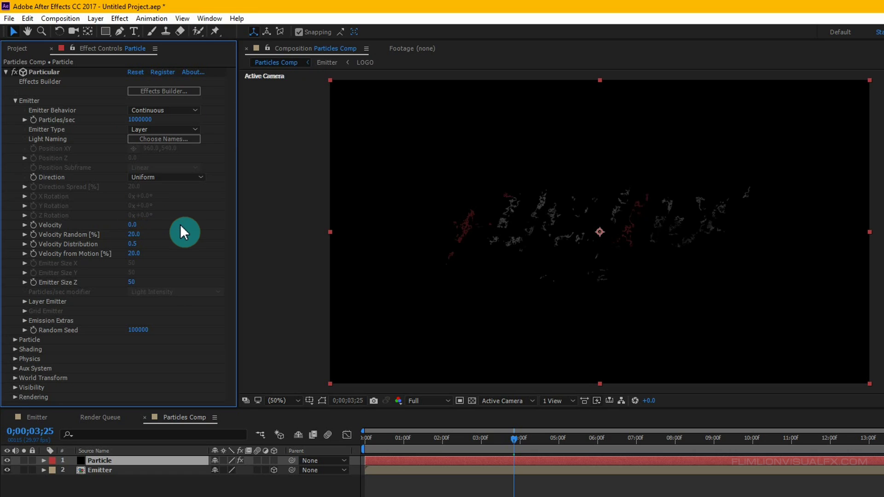
# Assign the Emitter composition layer as the source layer of Particular's Layer Emitter
pyautogui.click(26, 301)
pyautogui.click(141, 311)
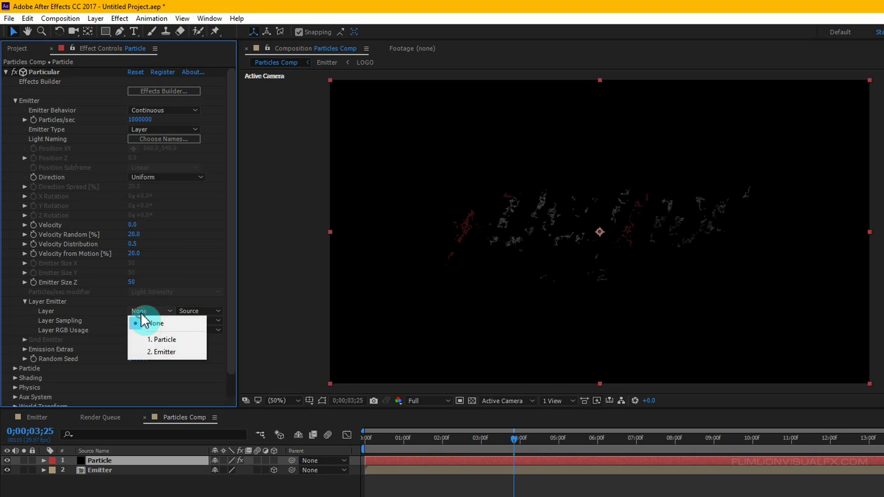
pyautogui.click(172, 352)
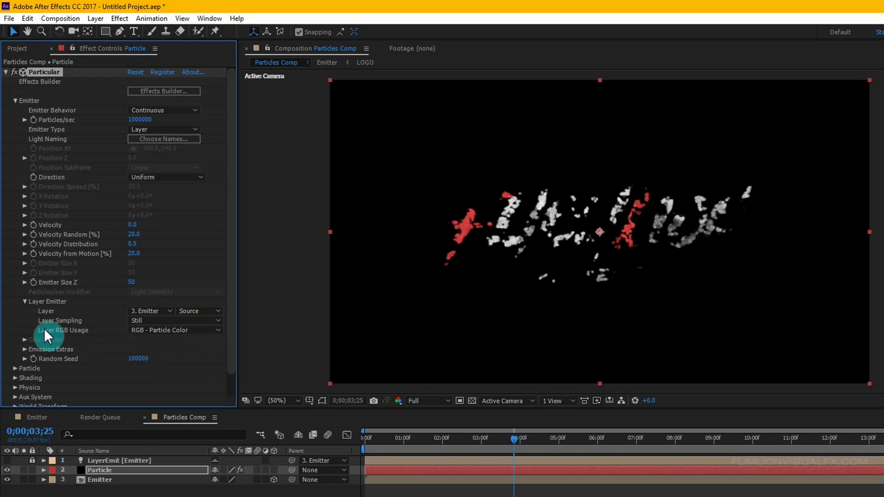
pyautogui.click(25, 302)
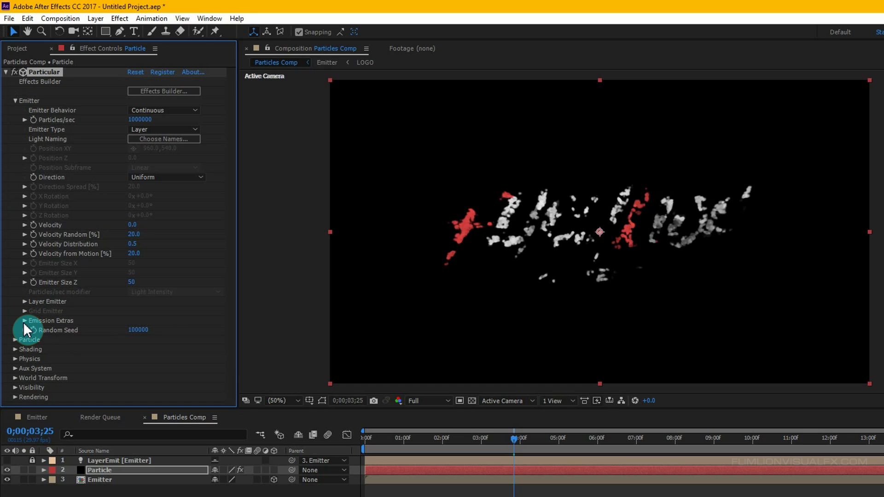
# Set Periodicity Rnd to 100 in the emitter's Emission Extras and collapse the Emitter settings
pyautogui.click(25, 321)
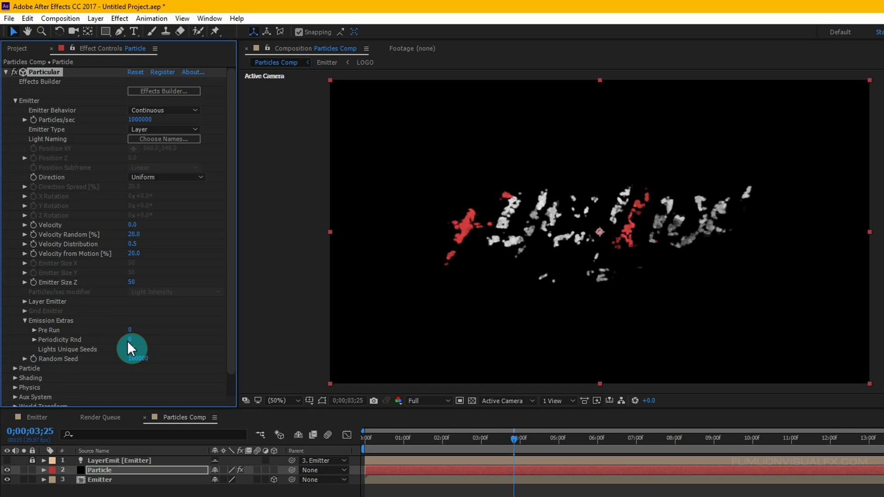
pyautogui.moveTo(129, 339); pyautogui.dragTo(154, 328)
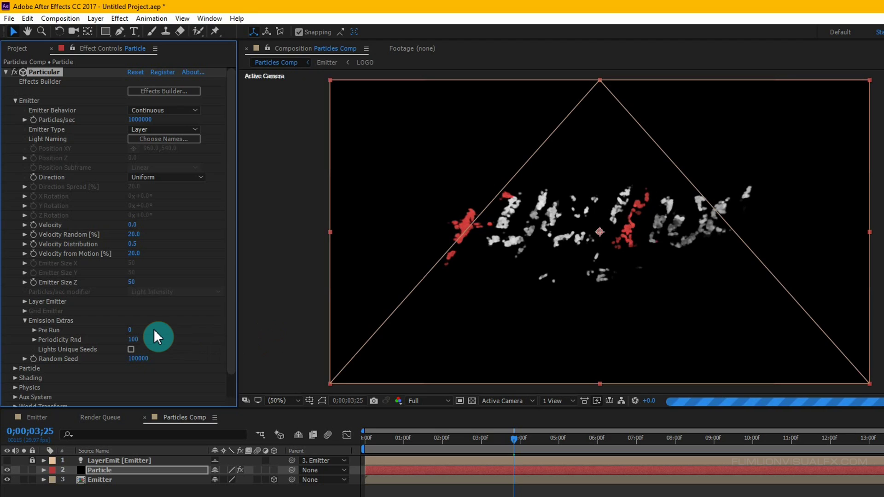
pyautogui.click(25, 320)
pyautogui.click(15, 101)
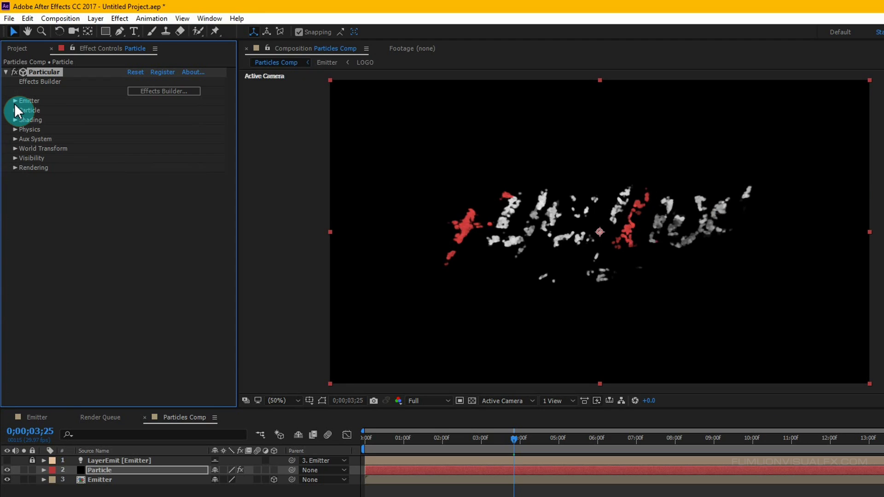
# Set the particle life to 1.3 seconds and the particle size to 4
pyautogui.click(15, 108)
pyautogui.click(132, 120)
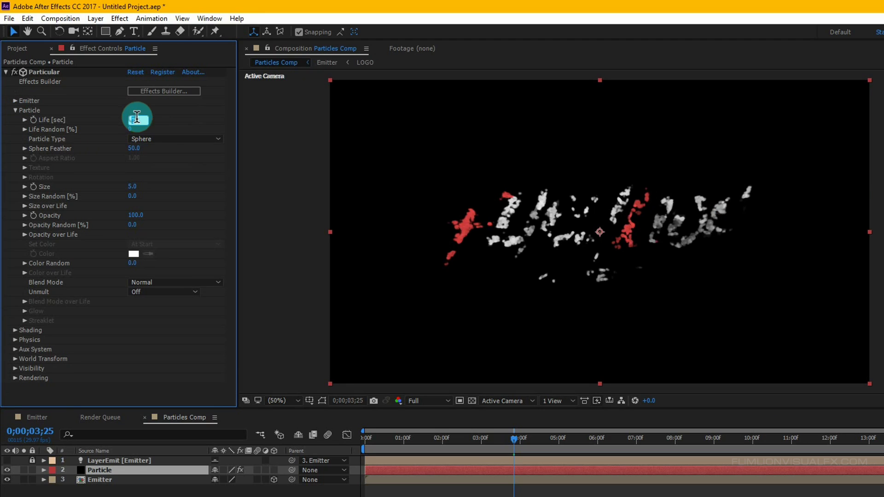
pyautogui.write('1.3')
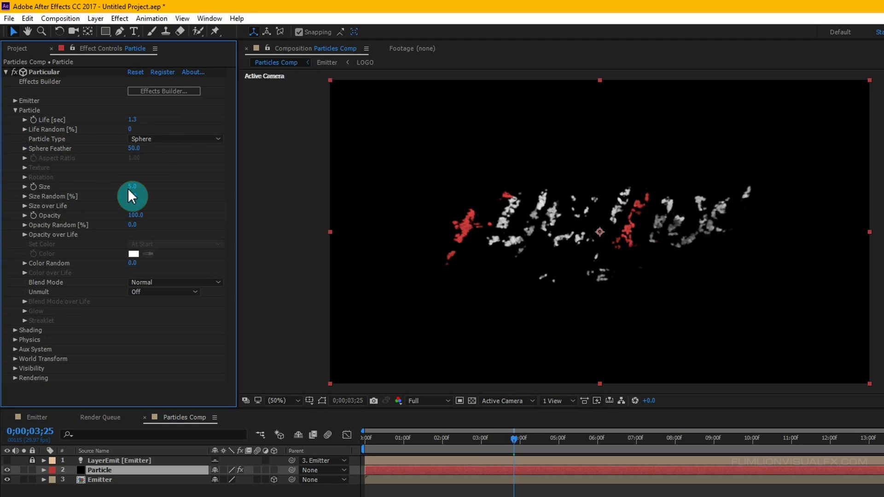
pyautogui.write('4')
pyautogui.click(184, 167)
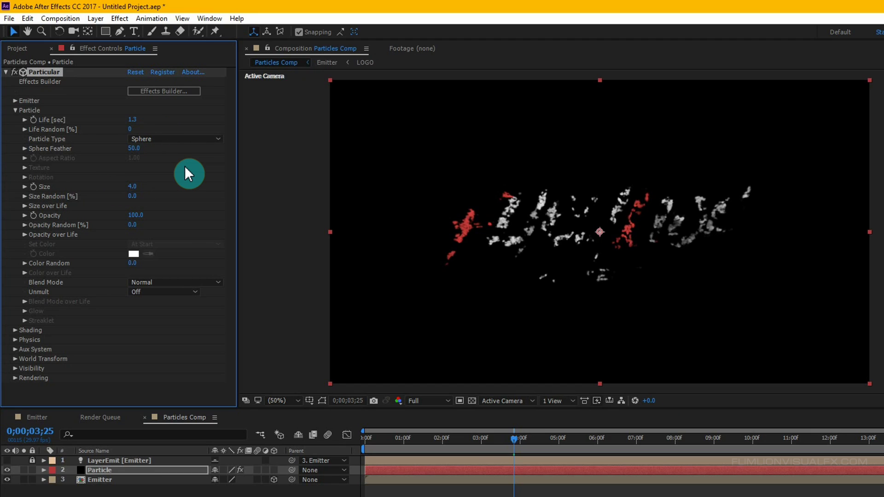
# Apply the linear descending preset curve to Size over Life so particles shrink to zero
pyautogui.click(25, 206)
pyautogui.click(178, 234)
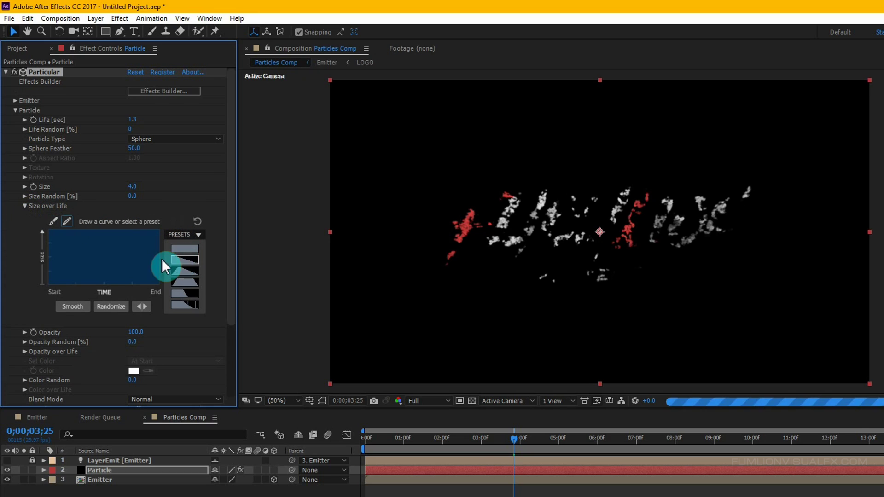
pyautogui.click(186, 260)
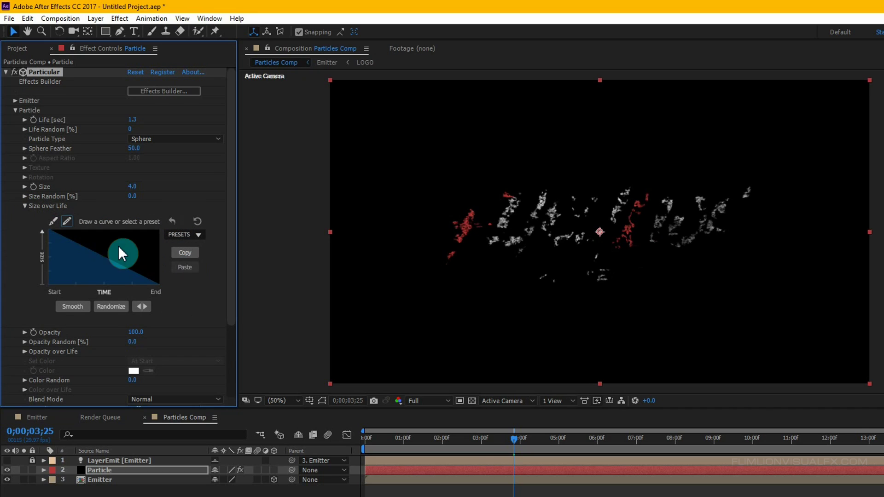
pyautogui.click(25, 207)
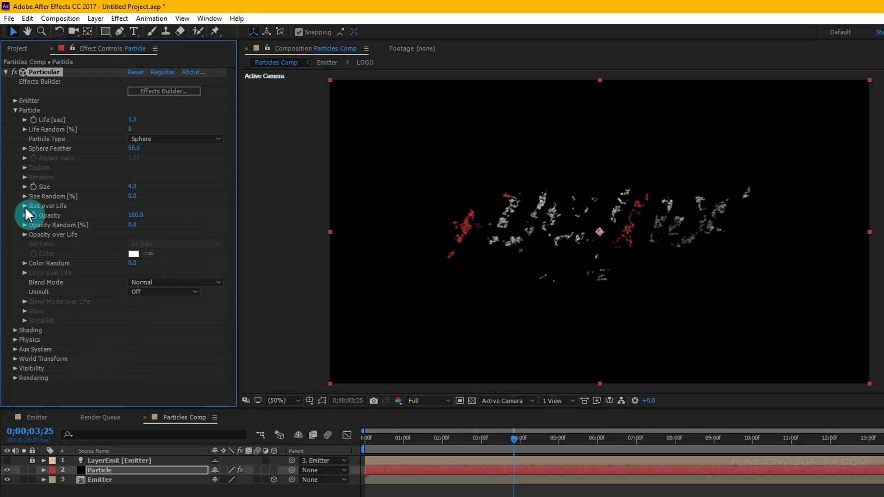
# Apply the linear descending preset curve to Opacity over Life and collapse the Particle settings
pyautogui.click(25, 235)
pyautogui.click(183, 265)
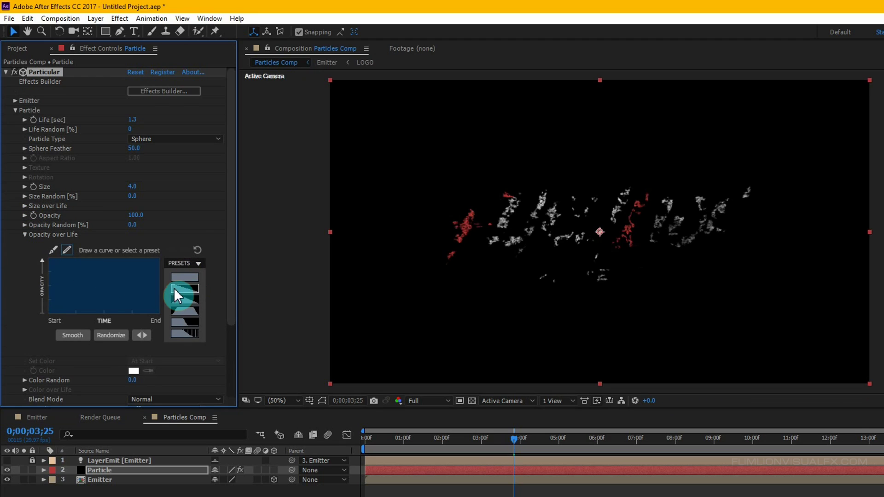
pyautogui.click(187, 288)
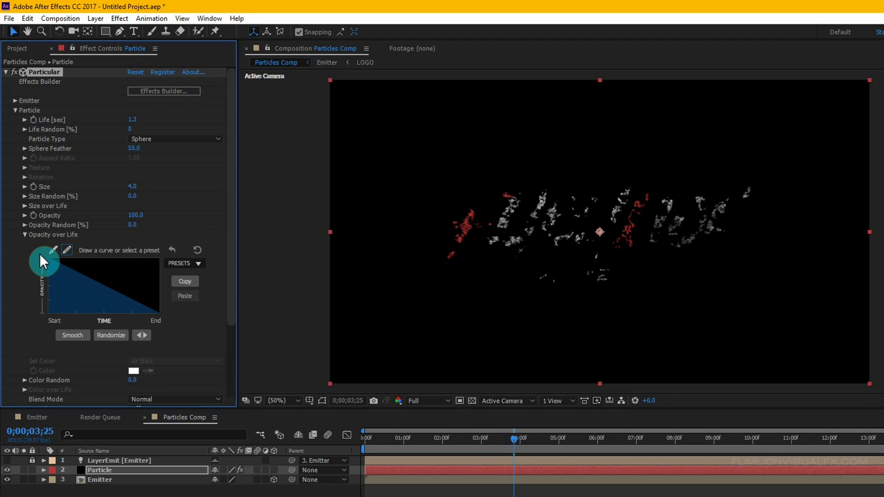
pyautogui.click(24, 235)
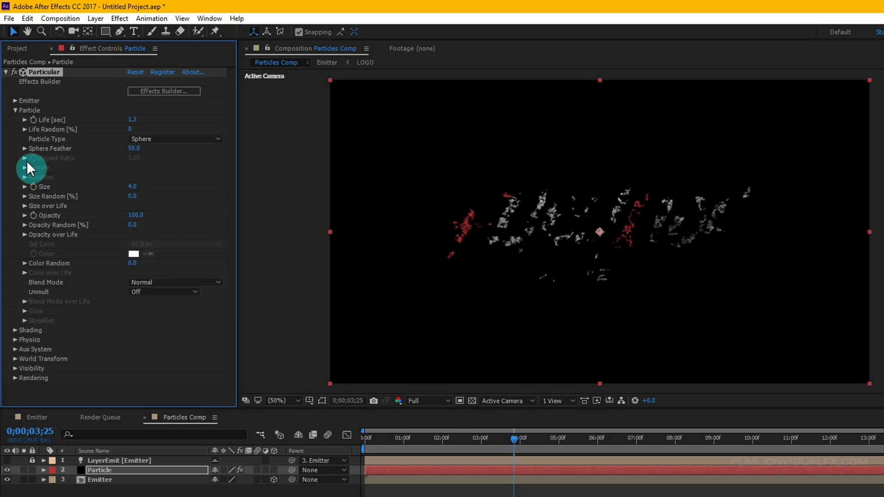
pyautogui.click(16, 111)
# Turn on Shadowlet for Main and Shadowlet for Aux in Particular's Shading settings
pyautogui.click(15, 120)
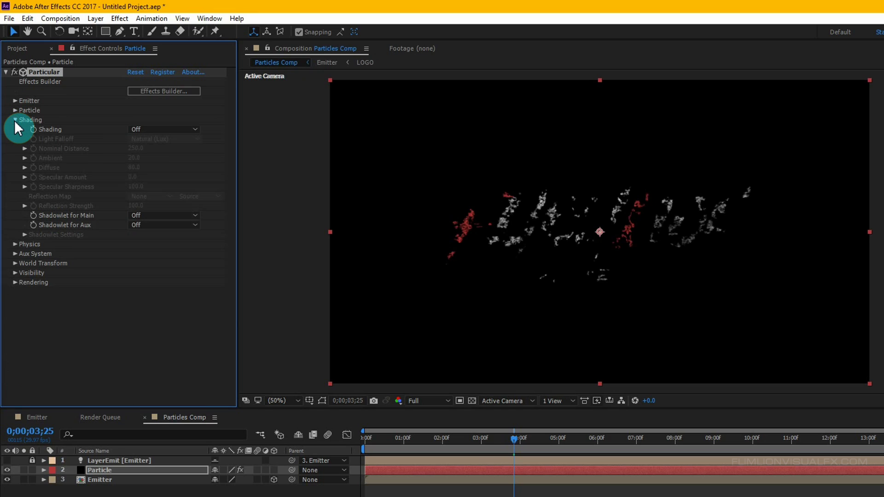
pyautogui.click(138, 216)
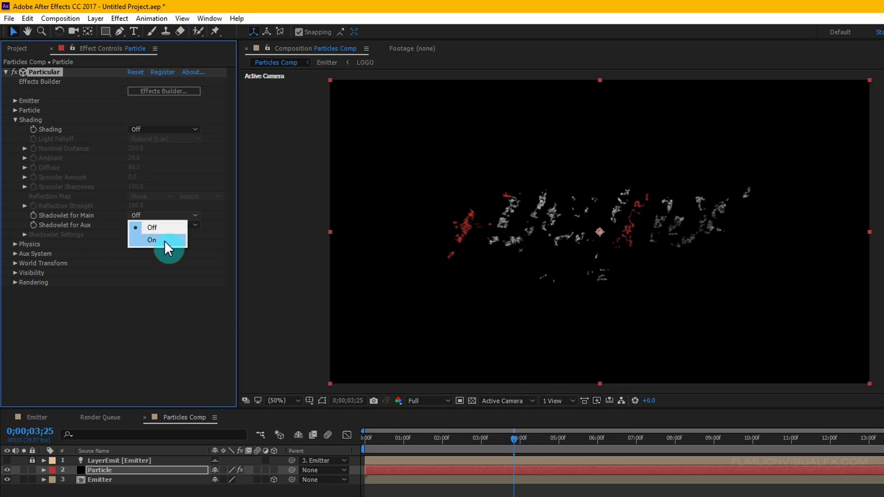
pyautogui.click(165, 242)
pyautogui.click(153, 225)
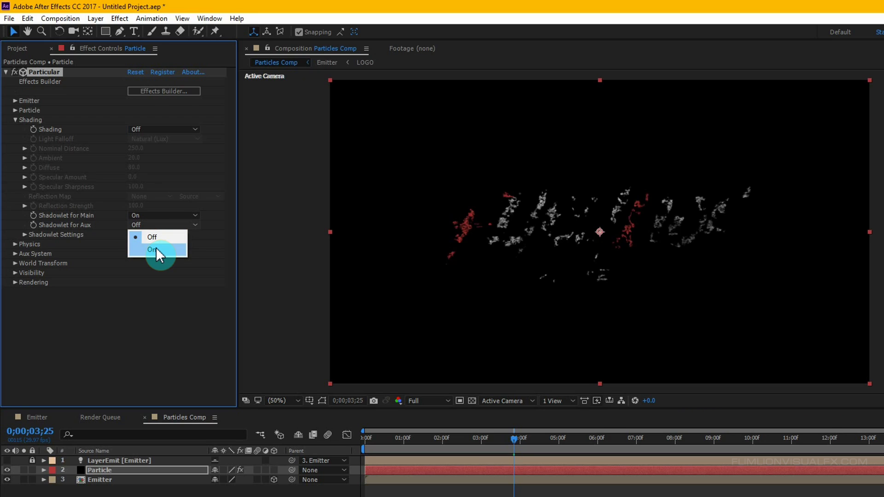
pyautogui.click(153, 250)
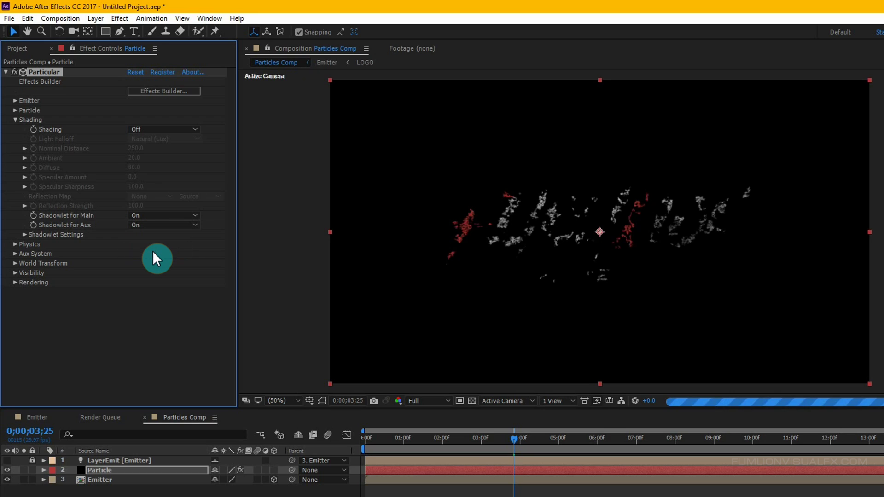
pyautogui.click(16, 121)
# Set the Physics Time Factor to 1.1 in Particular's Physics settings
pyautogui.click(15, 129)
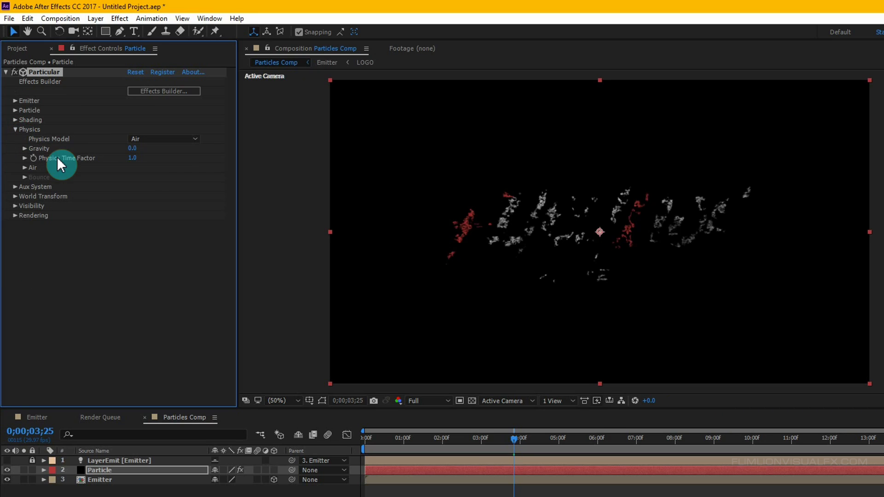
pyautogui.click(132, 157)
pyautogui.write('1.1')
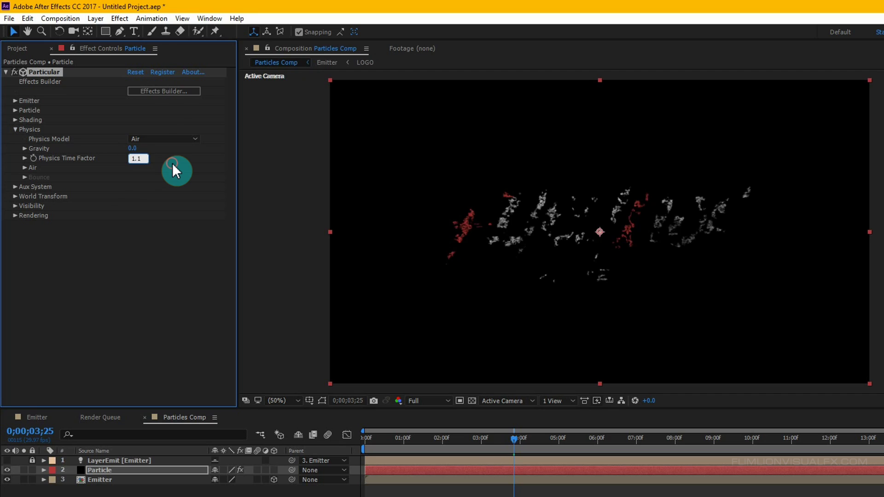
pyautogui.click(172, 164)
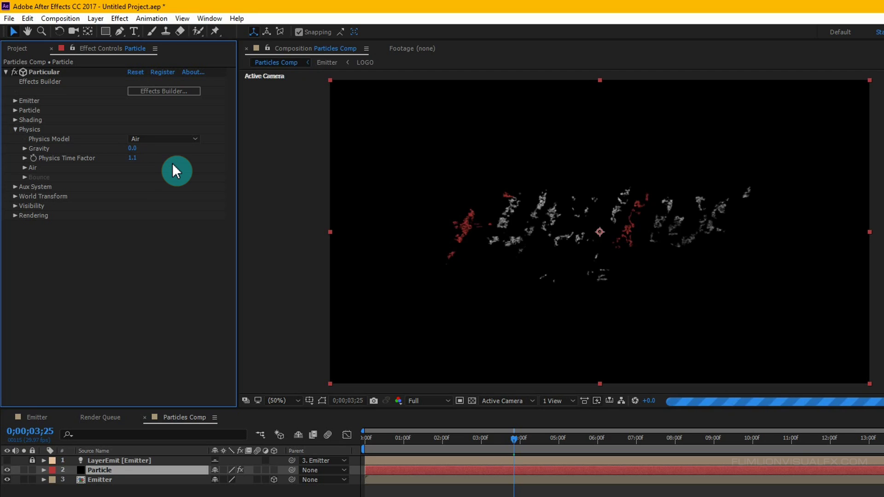
# Set Wind X to 100 and Wind Y to -50 in the Air physics settings
pyautogui.click(26, 168)
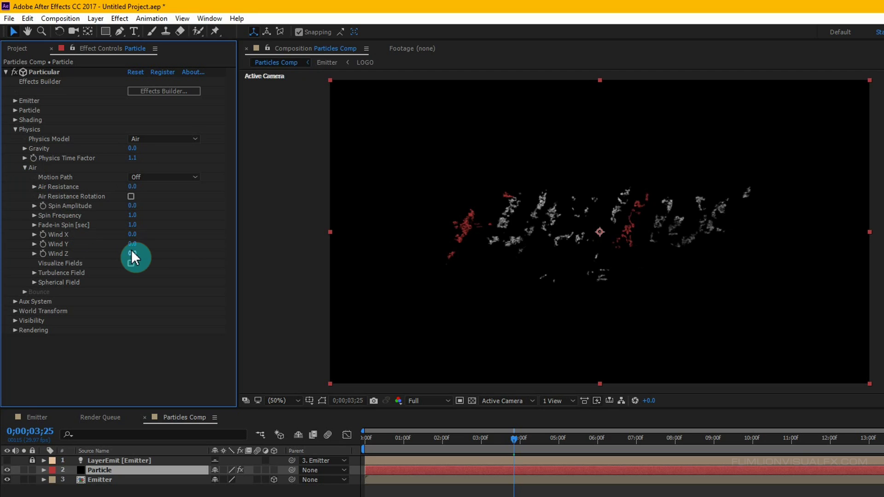
pyautogui.click(132, 235)
pyautogui.write('100')
pyautogui.click(133, 244)
pyautogui.write('-')
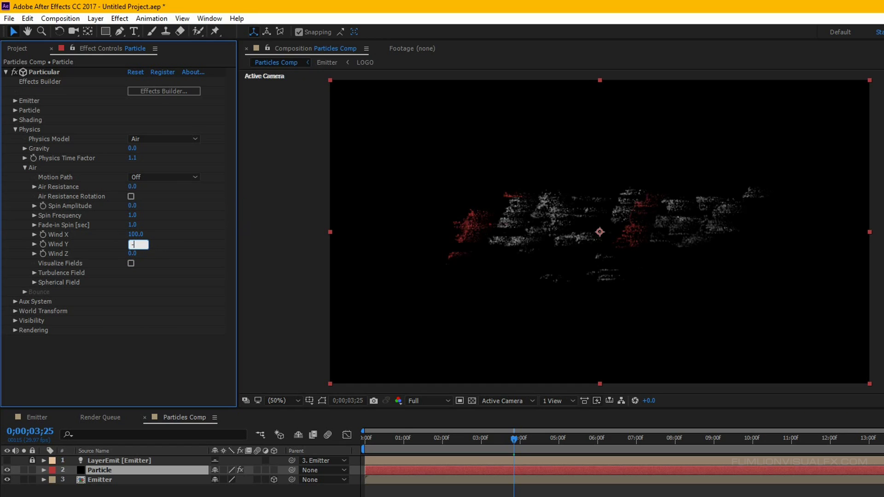
pyautogui.write('50')
pyautogui.press('Return')
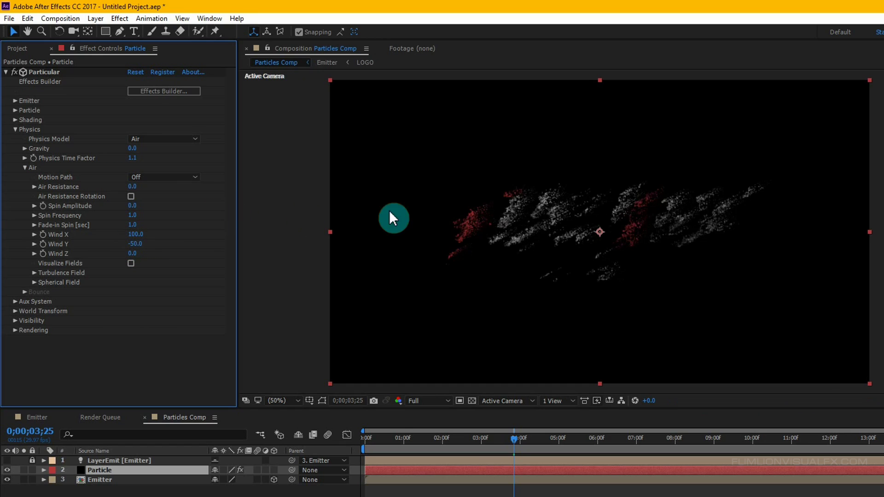
# Set the Air physics Turbulence Field's Affect Position to 100 and its Fade-in Time to 0.1 seconds
pyautogui.scroll(2, 527, 211)
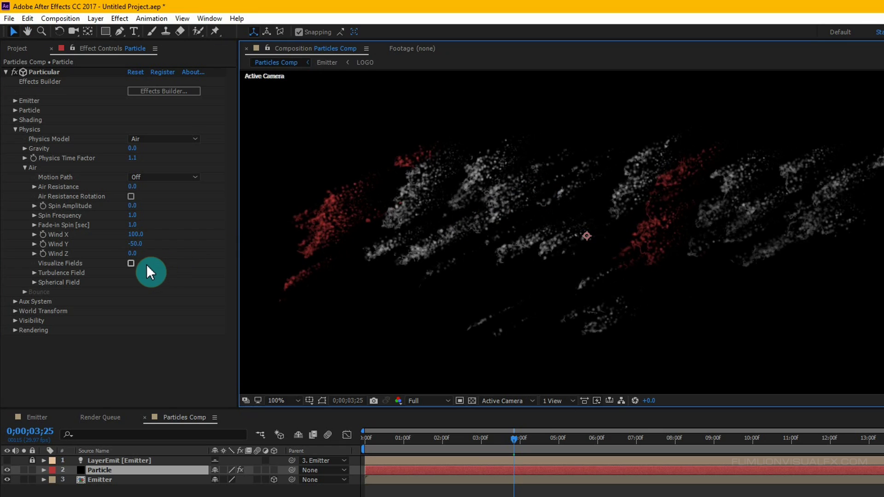
pyautogui.click(34, 273)
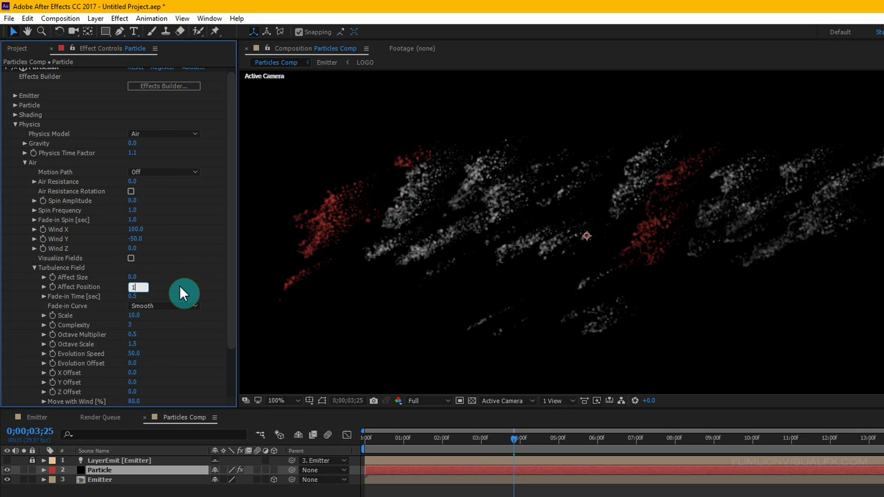
pyautogui.write('100')
pyautogui.press('Return')
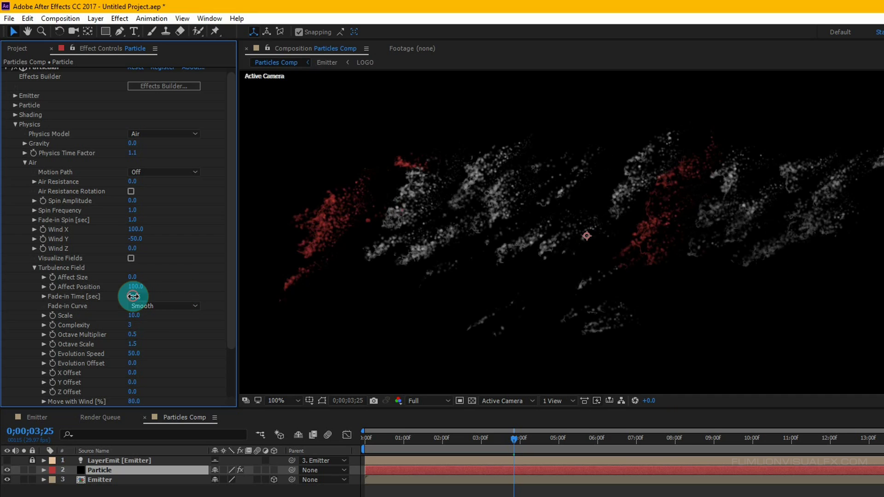
pyautogui.click(132, 296)
pyautogui.write('0.1')
pyautogui.press('Return')
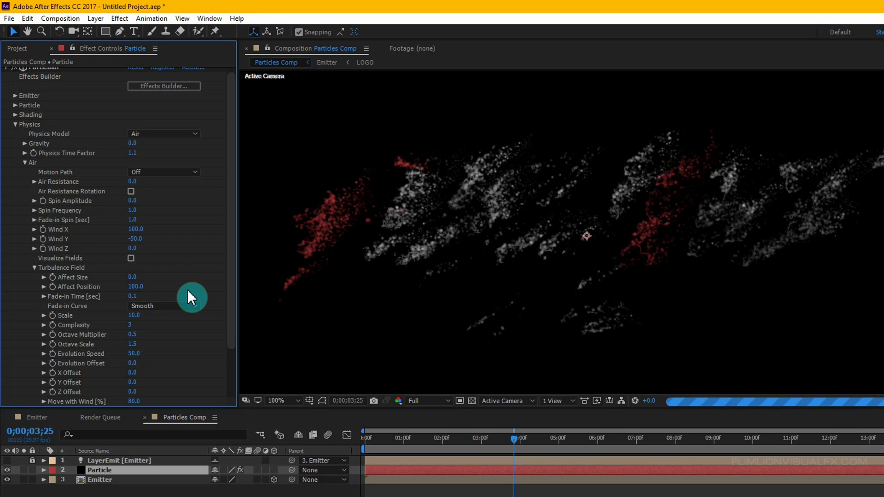
# Set the Turbulence Field Scale to 6 and Move with Wind to 200%, and collapse the Physics settings
pyautogui.scroll(-1, 188, 290)
pyautogui.click(133, 290)
pyautogui.write('6')
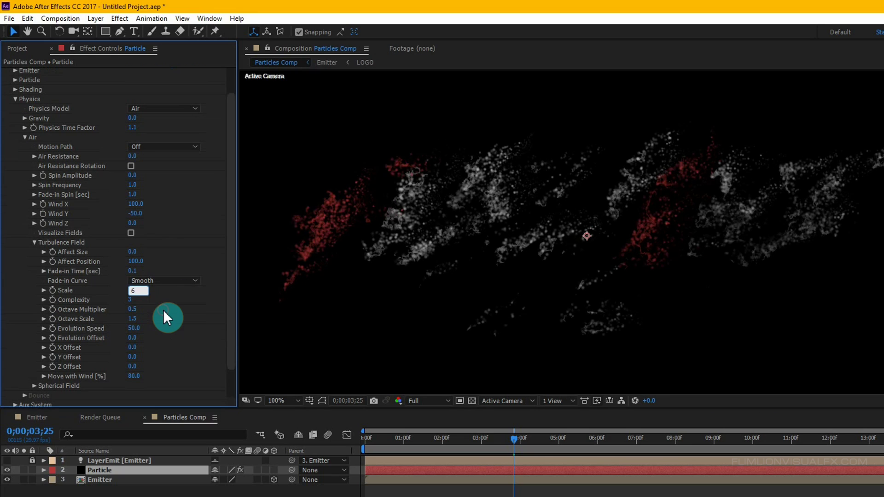
pyautogui.press('Return')
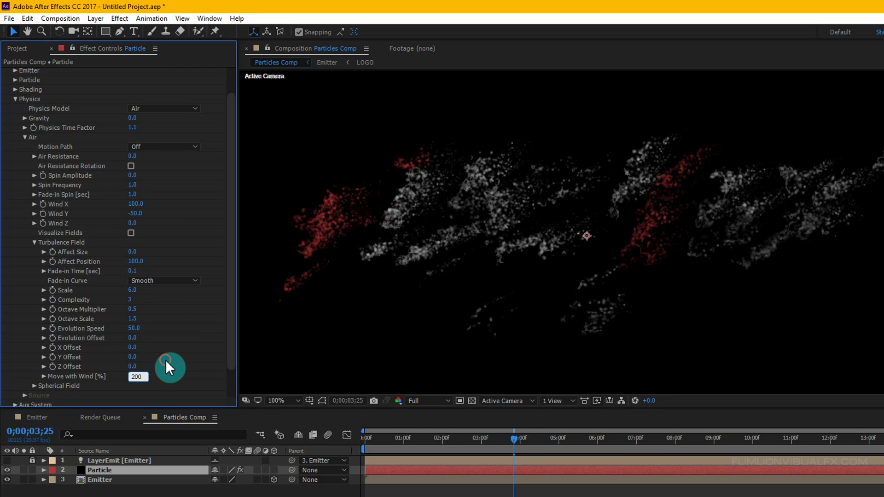
pyautogui.write('200')
pyautogui.click(165, 360)
pyautogui.scroll(-1, 166, 359)
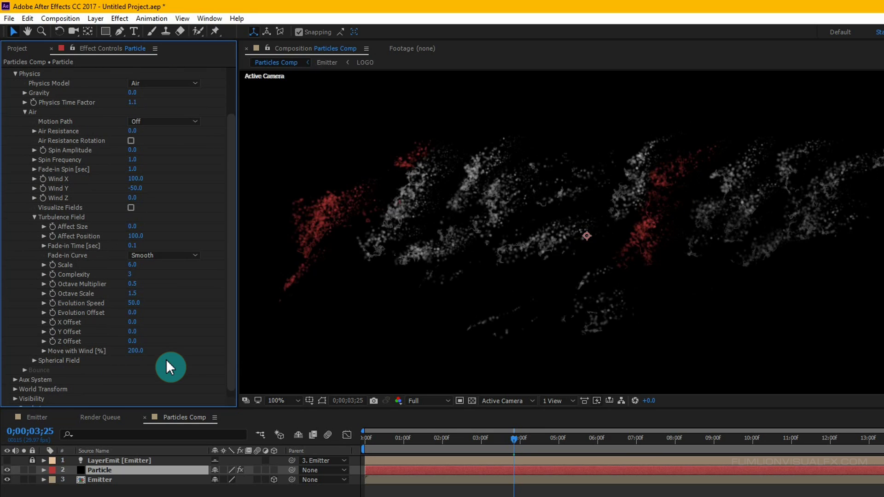
pyautogui.scroll(1, 81, 264)
pyautogui.click(35, 242)
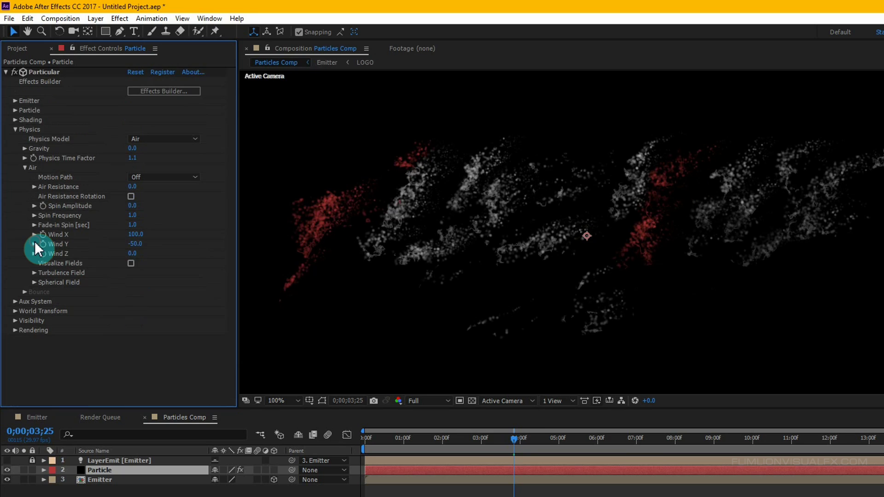
pyautogui.click(25, 168)
pyautogui.click(16, 129)
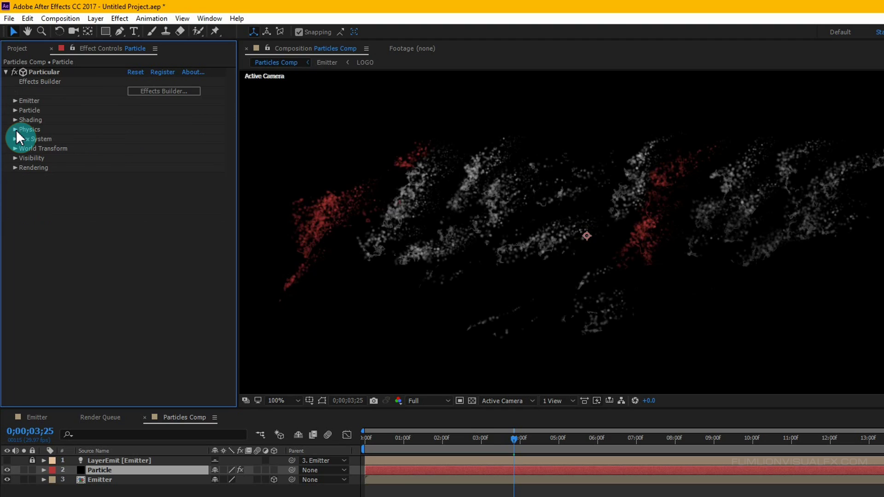
# Turn on the Aux System with Emit set to Continuously and Particles/sec set to 5
pyautogui.click(15, 138)
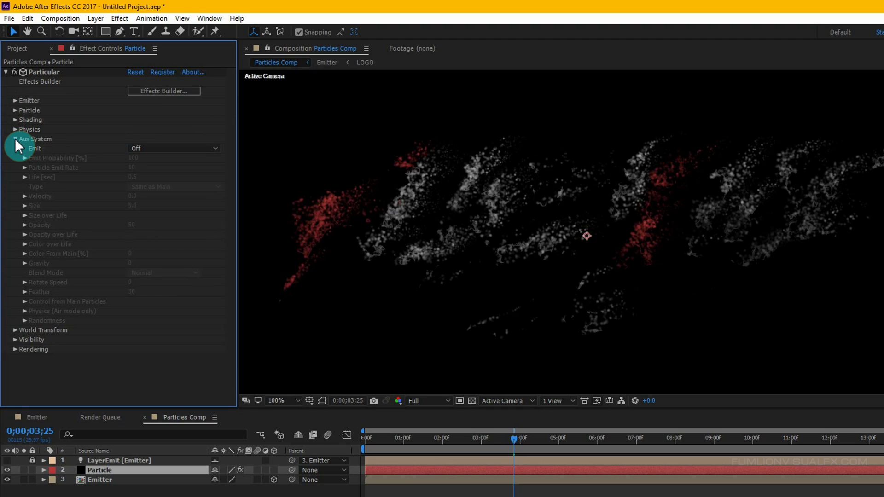
pyautogui.click(164, 149)
pyautogui.click(171, 186)
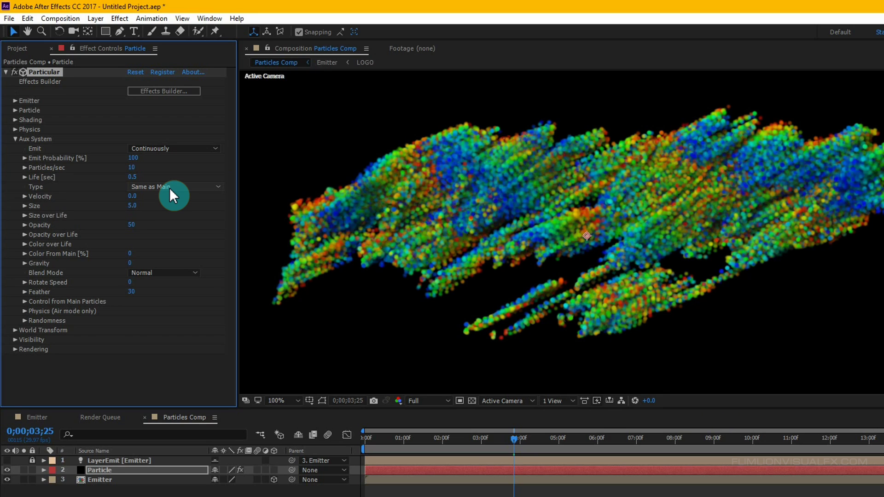
pyautogui.write('5')
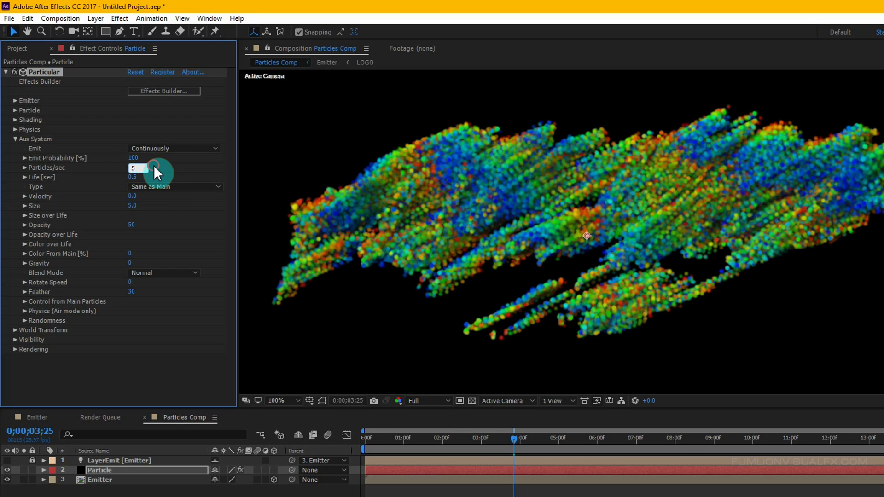
pyautogui.click(154, 169)
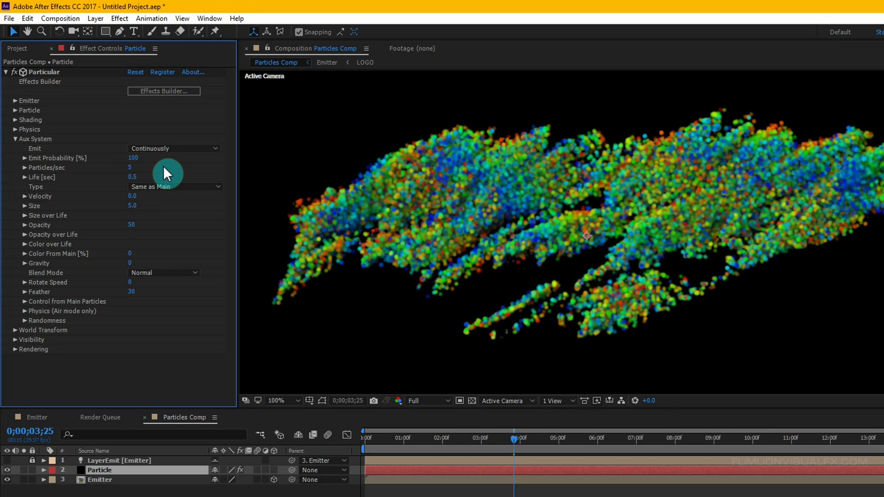
# Set the Aux System particles' Life to 2 seconds, Size to 1 and Color From Main to 100%
pyautogui.click(134, 178)
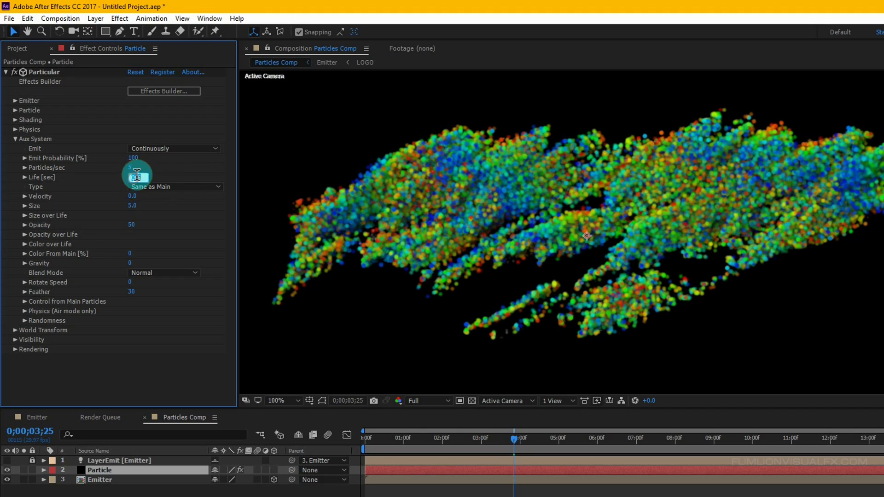
pyautogui.write('2')
pyautogui.click(189, 170)
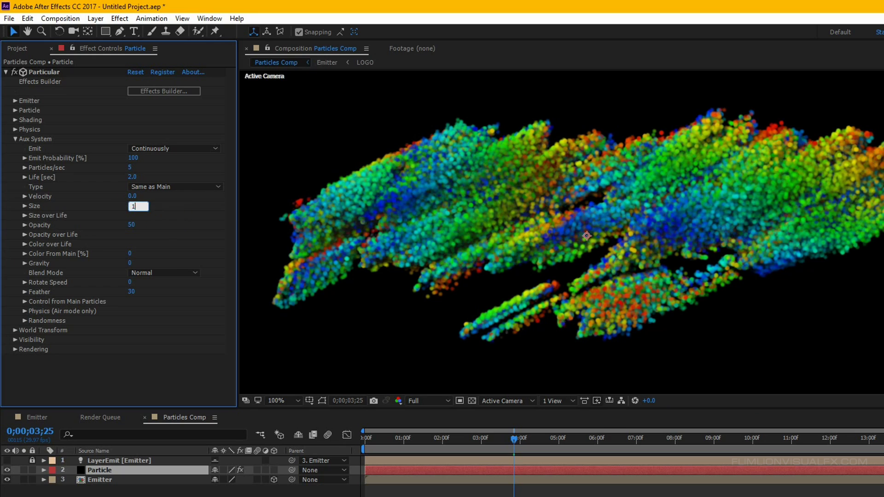
pyautogui.click(173, 215)
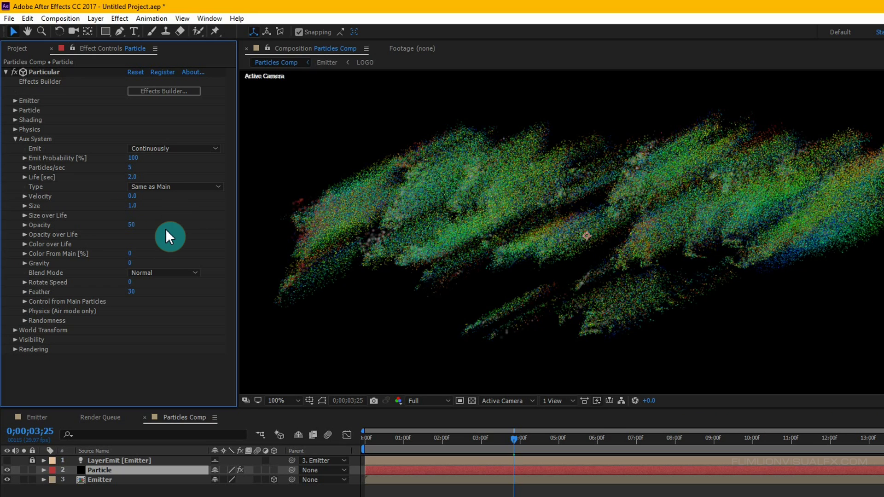
pyautogui.click(131, 256)
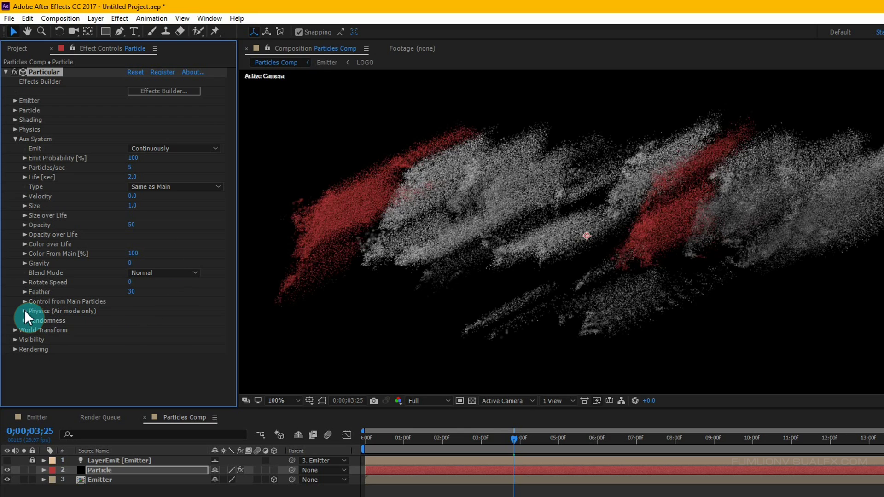
# Apply the linear descending curve to the Aux System's Size over Life
pyautogui.click(25, 215)
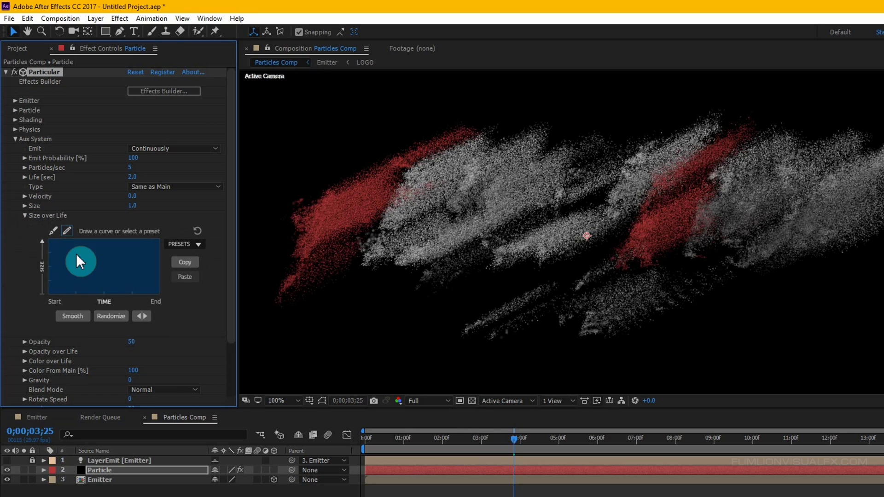
pyautogui.click(185, 275)
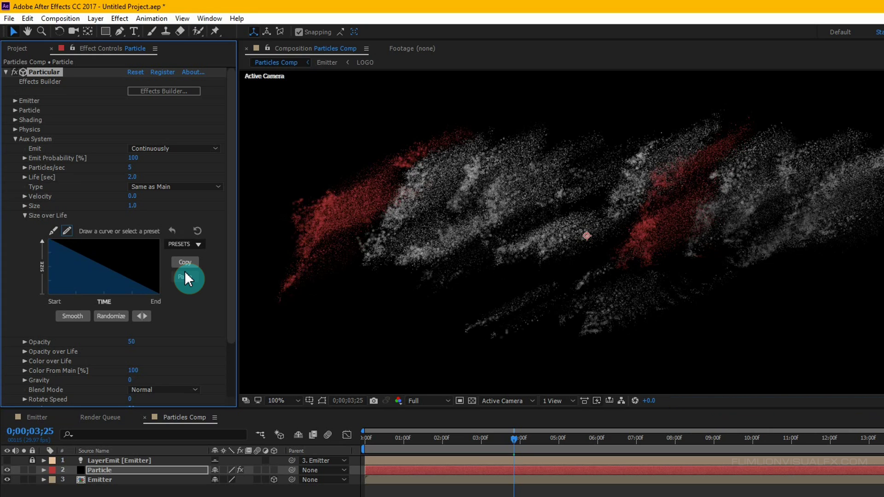
pyautogui.click(25, 216)
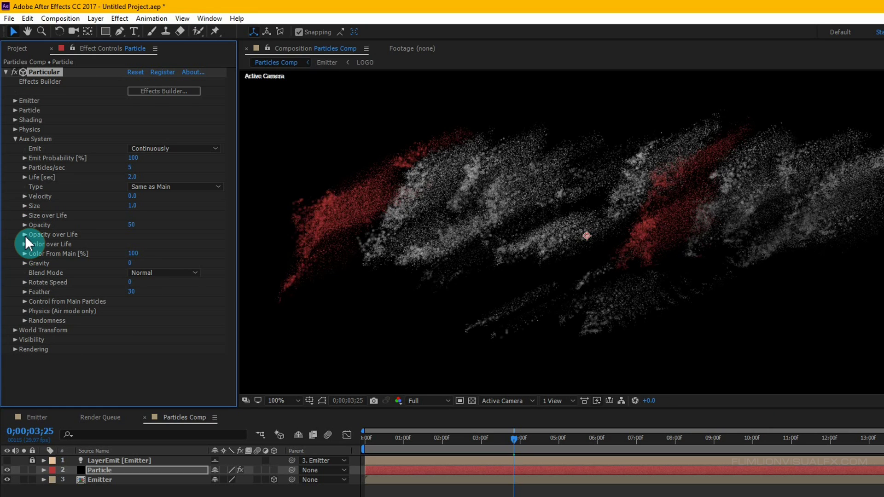
# Apply the linear descending preset curve to the Aux System's Opacity over Life
pyautogui.click(25, 235)
pyautogui.click(199, 262)
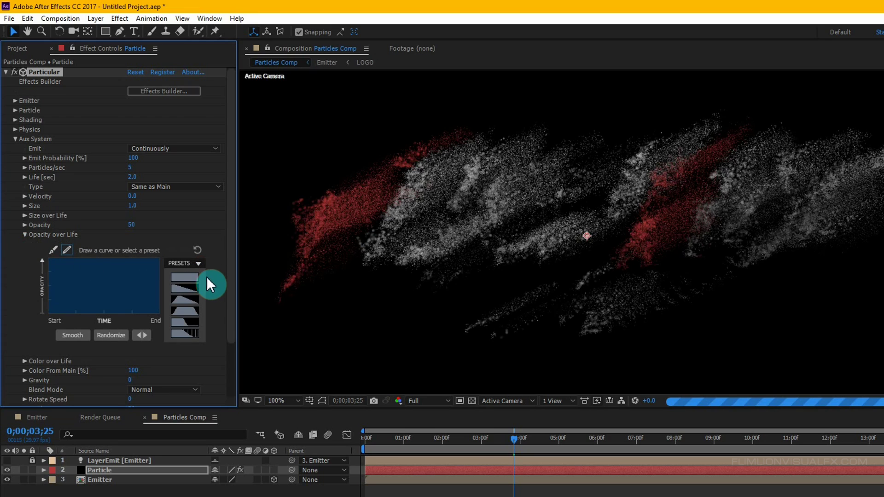
pyautogui.click(183, 291)
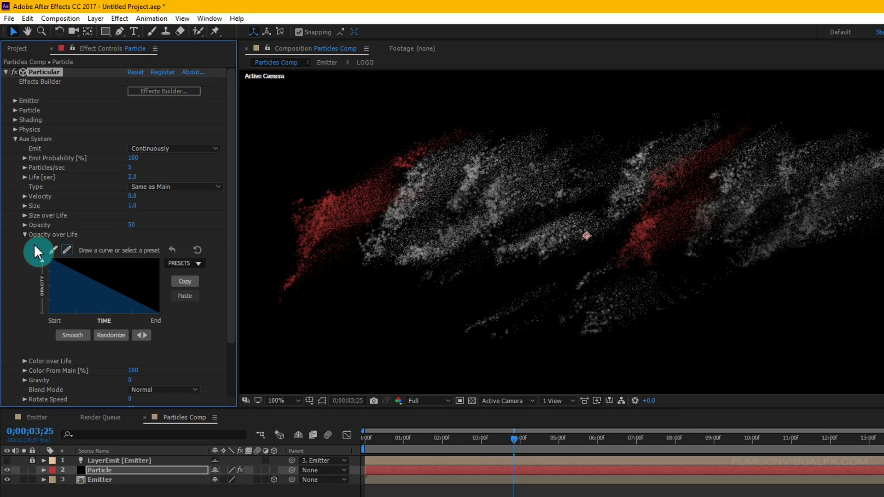
pyautogui.click(25, 234)
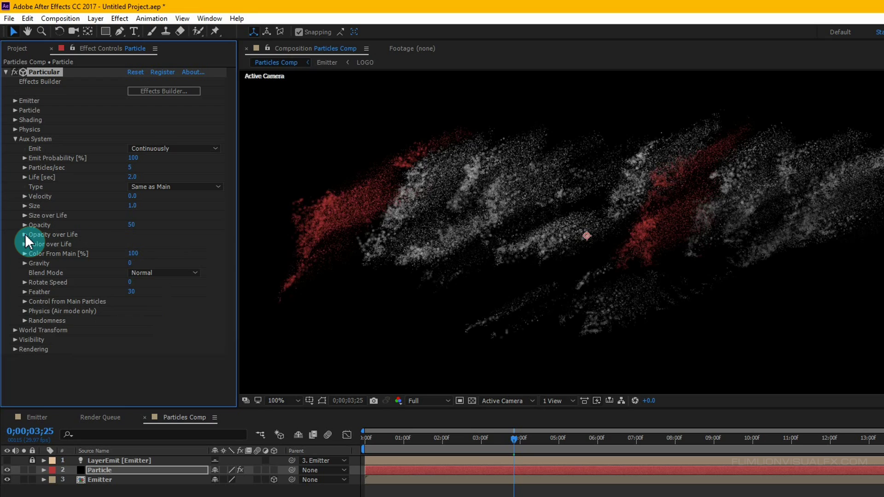
# Set Wind Affect to 100% and Turbulence Position to 200 in the Aux System's Physics, and collapse the Aux System
pyautogui.click(25, 311)
pyautogui.click(131, 331)
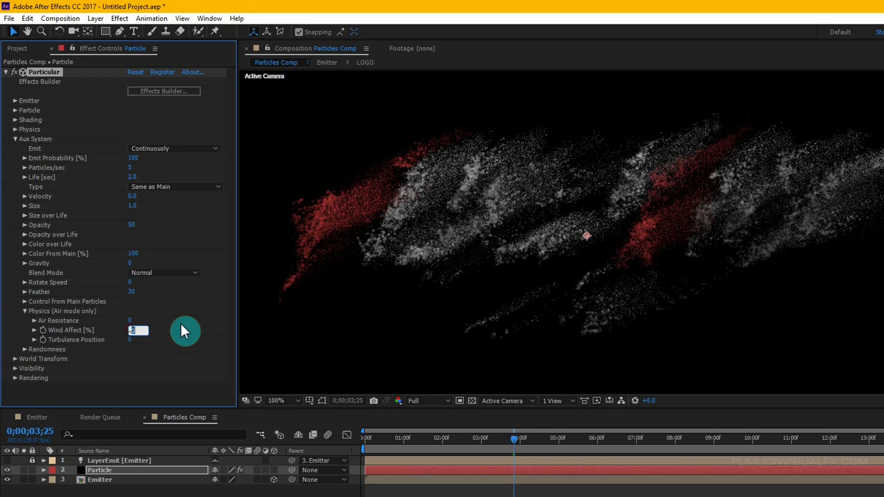
pyautogui.write('100')
pyautogui.click(192, 318)
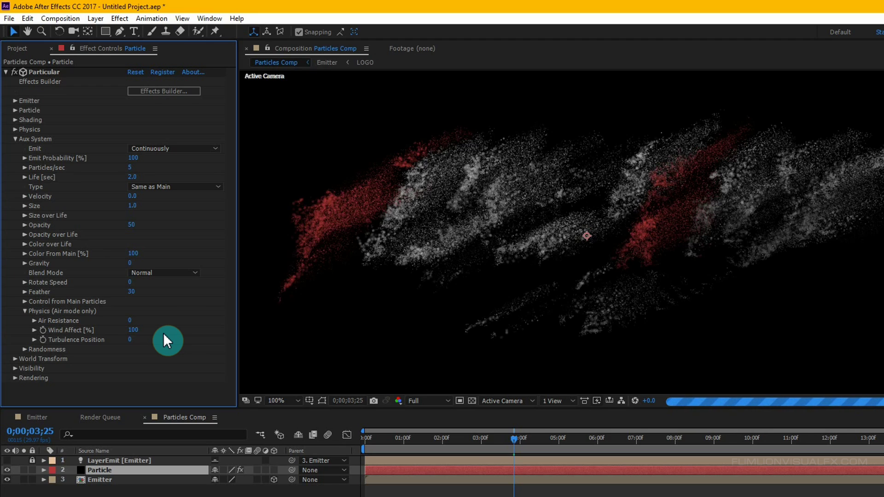
pyautogui.click(130, 340)
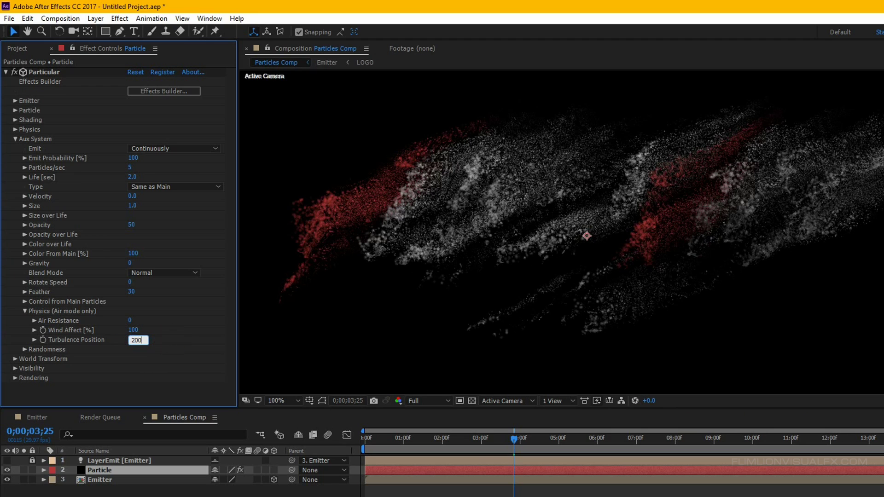
pyautogui.click(164, 331)
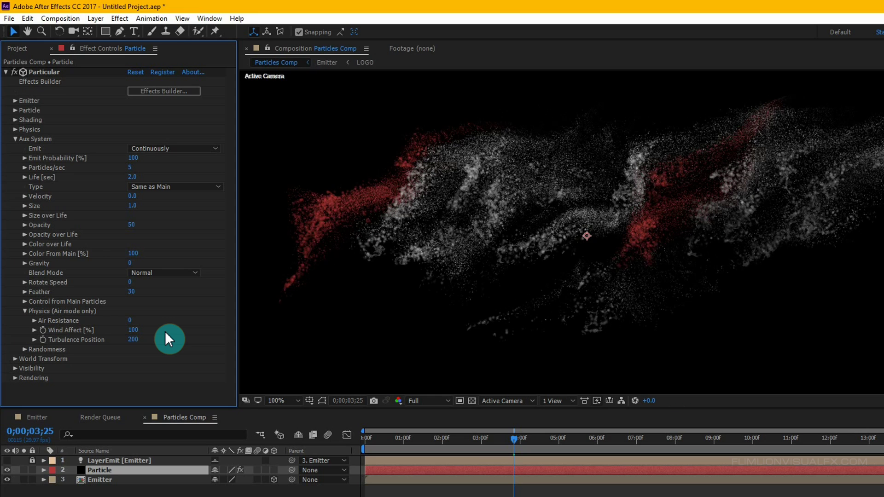
pyautogui.click(15, 139)
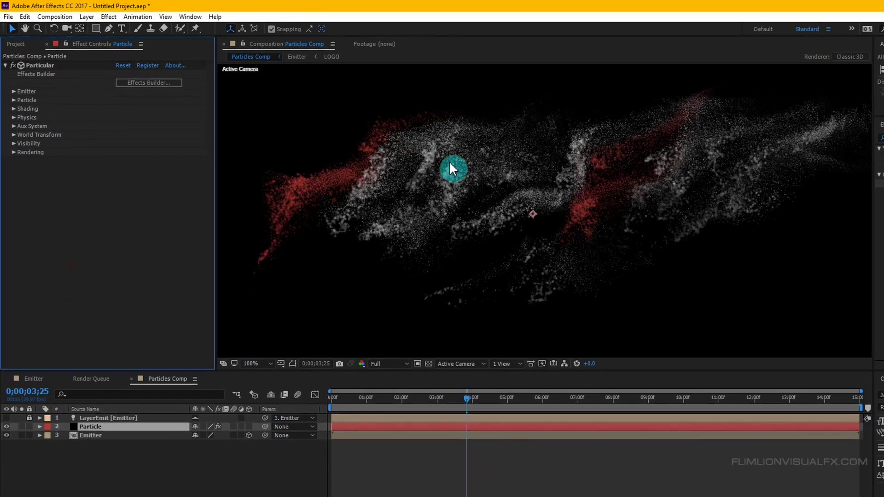
# Preview the whole Particles Comp animation at Half resolution
pyautogui.hotkey('shift', '/')
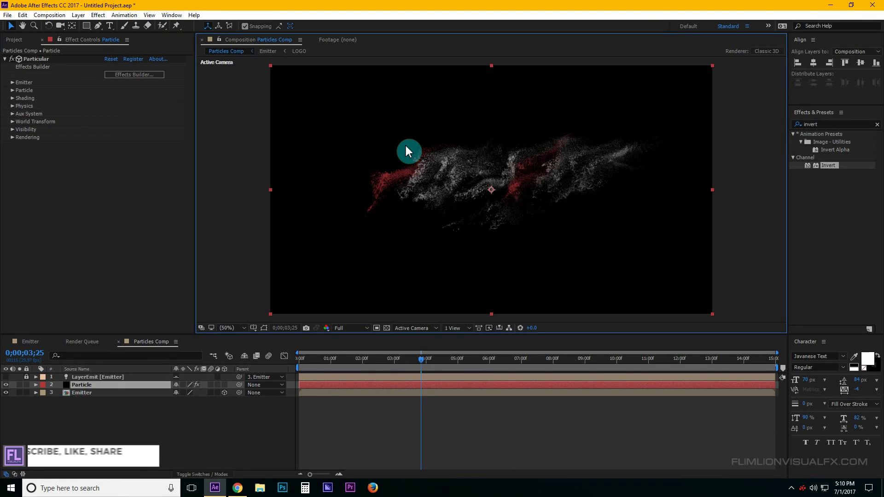
pyautogui.click(353, 332)
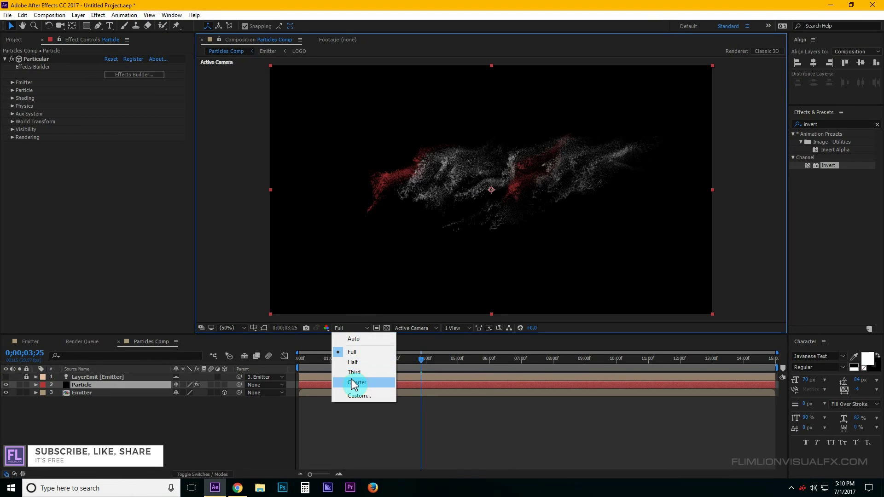
pyautogui.click(361, 362)
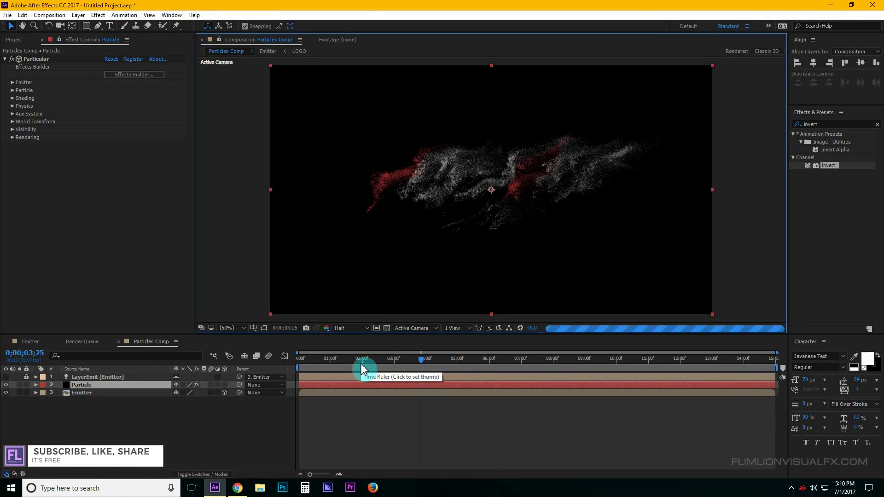
pyautogui.press('KP_0')
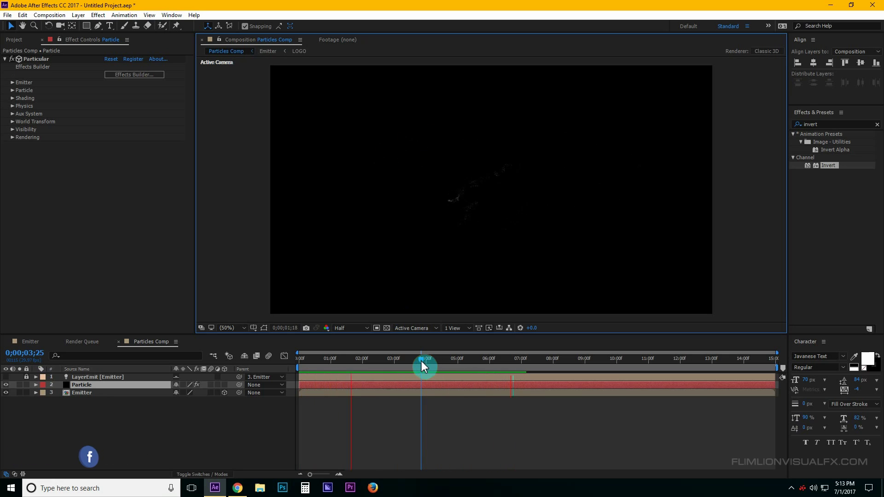
# Go to 0;00;03;00 and set the composition preview back to Full resolution to inspect the particles up close
pyautogui.moveTo(421, 361); pyautogui.dragTo(394, 369)
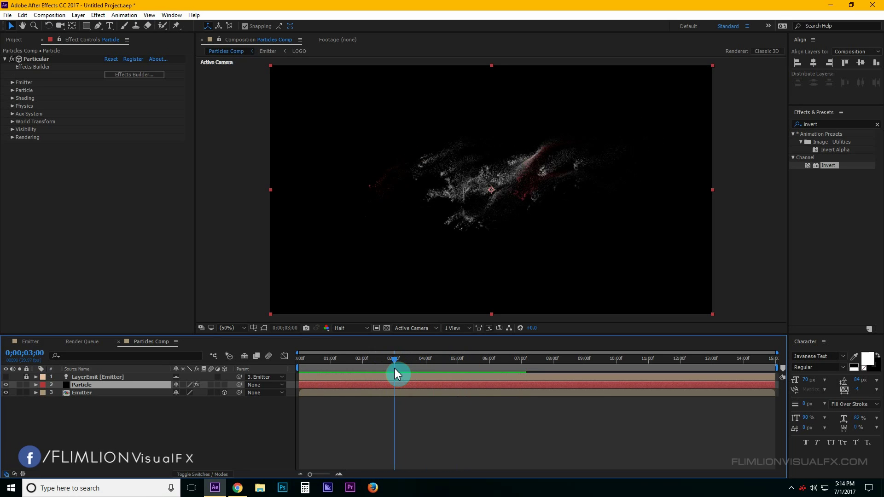
pyautogui.click(505, 180)
pyautogui.moveTo(505, 181); pyautogui.dragTo(350, 330)
pyautogui.click(350, 331)
pyautogui.click(352, 350)
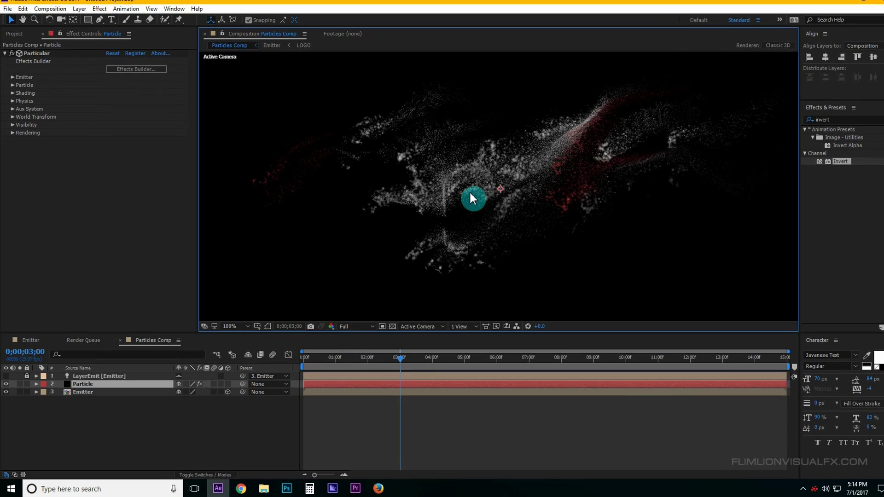
# Duplicate the Particle layer and set the copy's Particular particle Size to 2
pyautogui.click(82, 383)
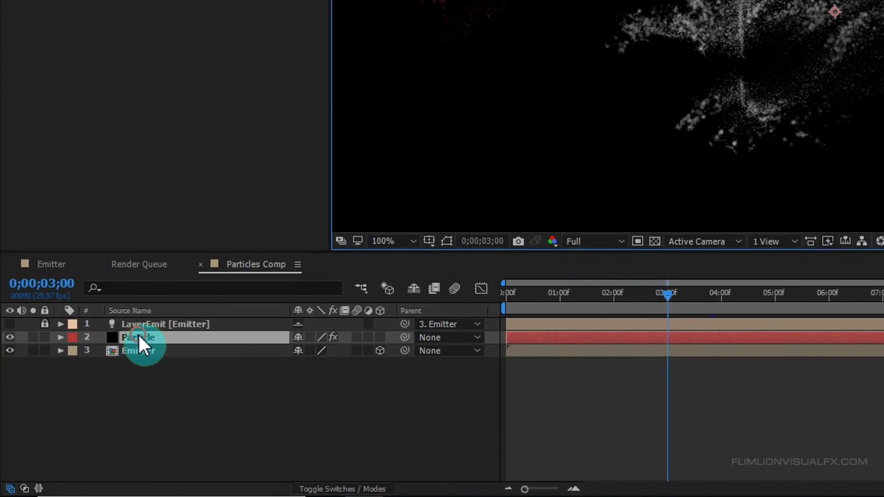
pyautogui.hotkey('ctrl', 'd')
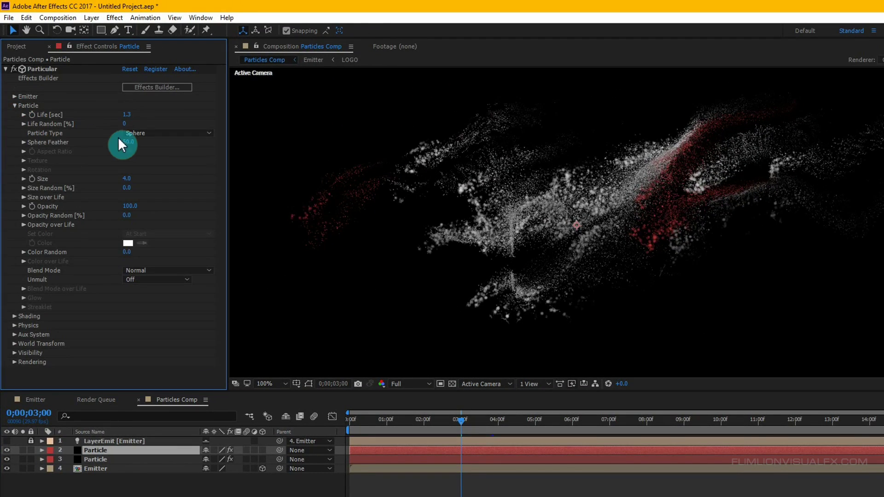
pyautogui.click(126, 179)
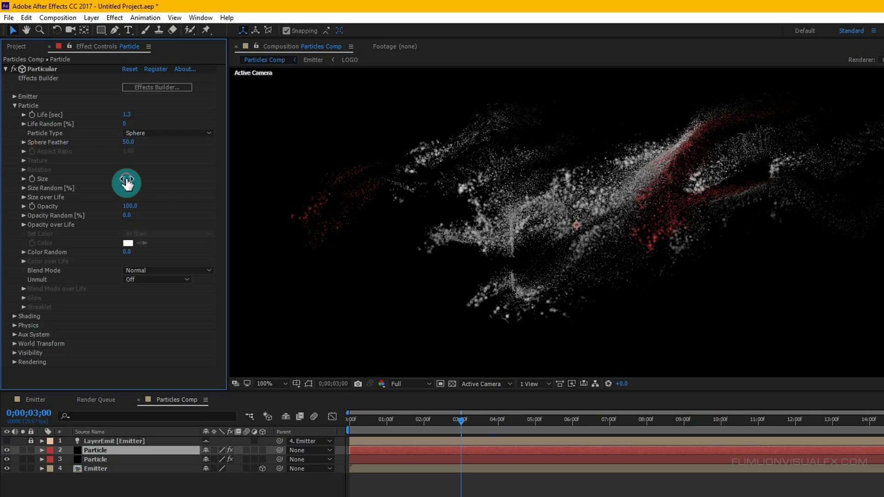
pyautogui.write('2')
pyautogui.click(172, 176)
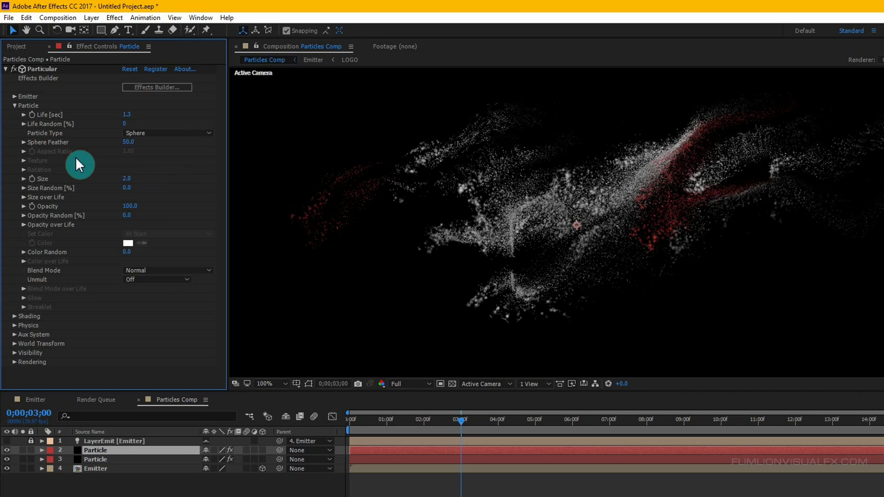
pyautogui.click(14, 105)
# Set the Aux System's Life to 0.5 sec and Size to 2 on the duplicated Particle layer
pyautogui.click(14, 133)
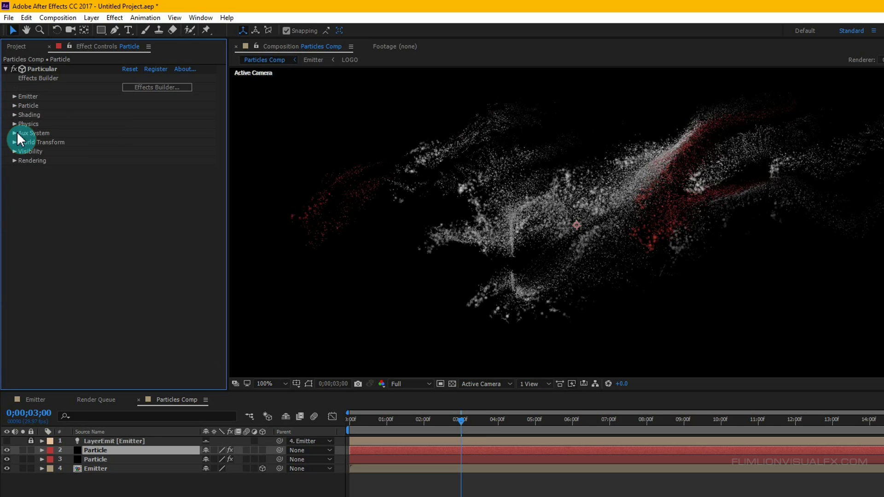
pyautogui.click(126, 171)
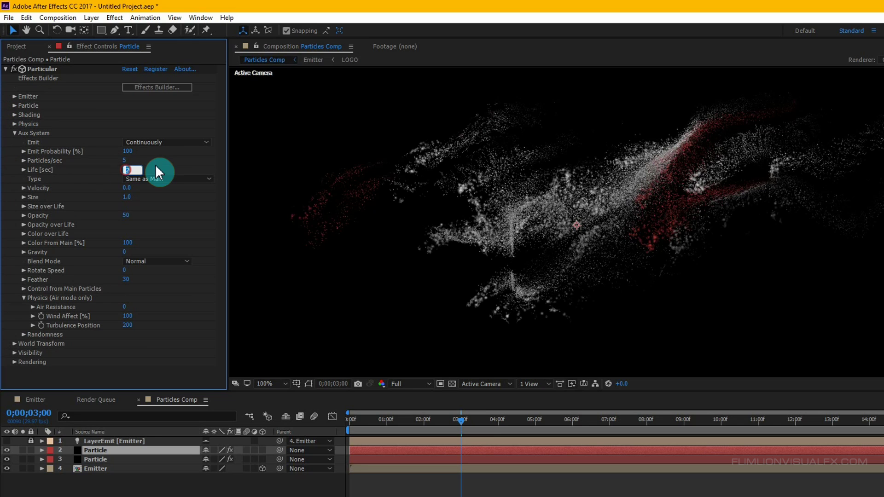
pyautogui.write('0.5')
pyautogui.press('Return')
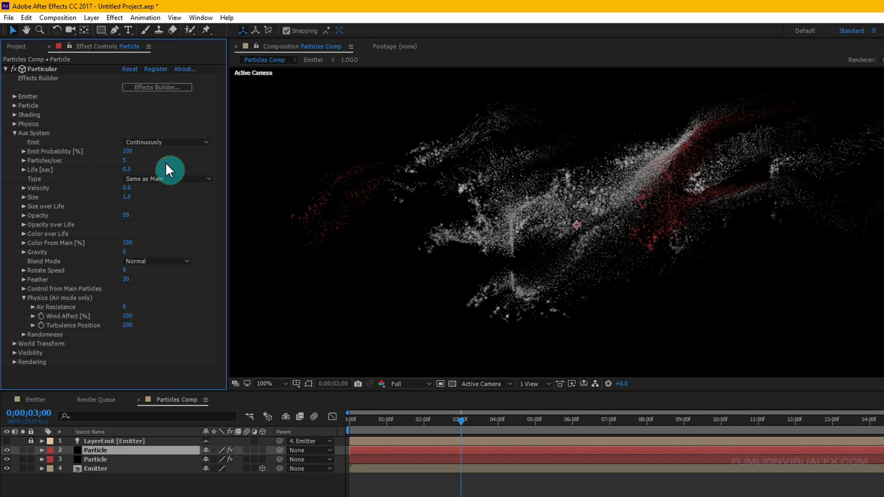
pyautogui.click(124, 198)
pyautogui.write('2')
pyautogui.click(168, 201)
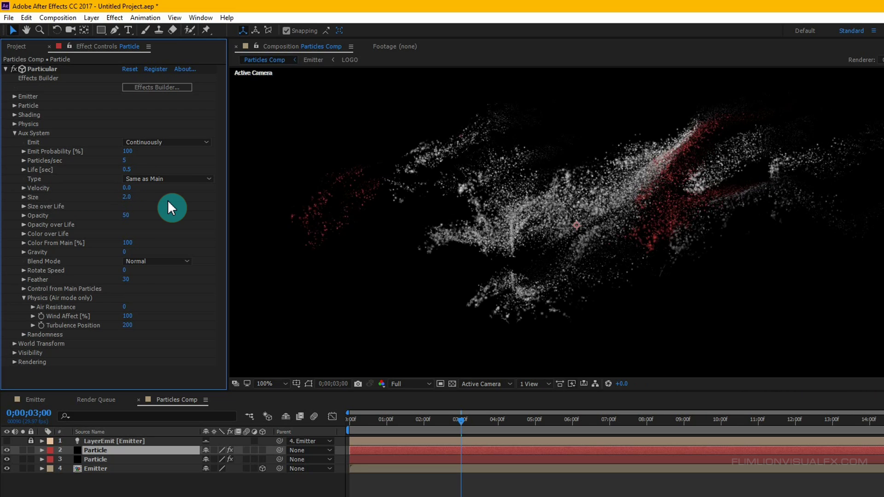
# Set Wind Affect to 150% and Turbulence Position to 250 in the duplicate's Aux System Physics, and collapse the Aux System
pyautogui.click(23, 298)
pyautogui.click(24, 298)
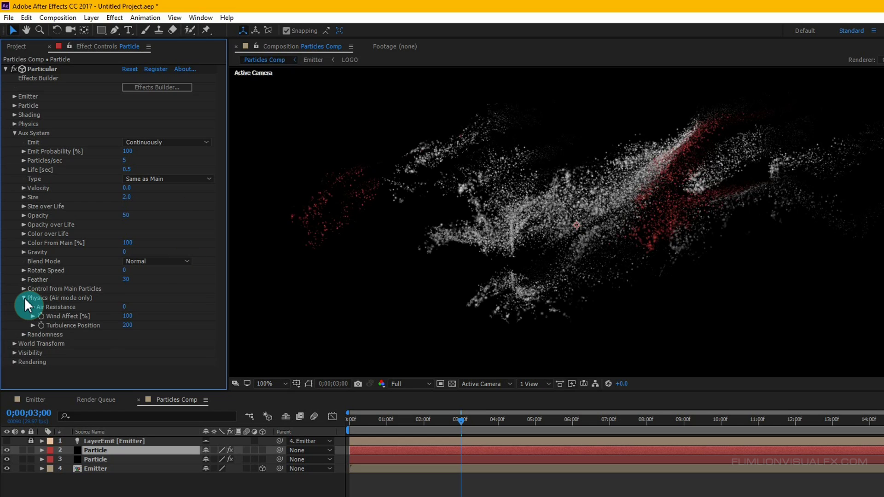
pyautogui.click(129, 317)
pyautogui.write('1')
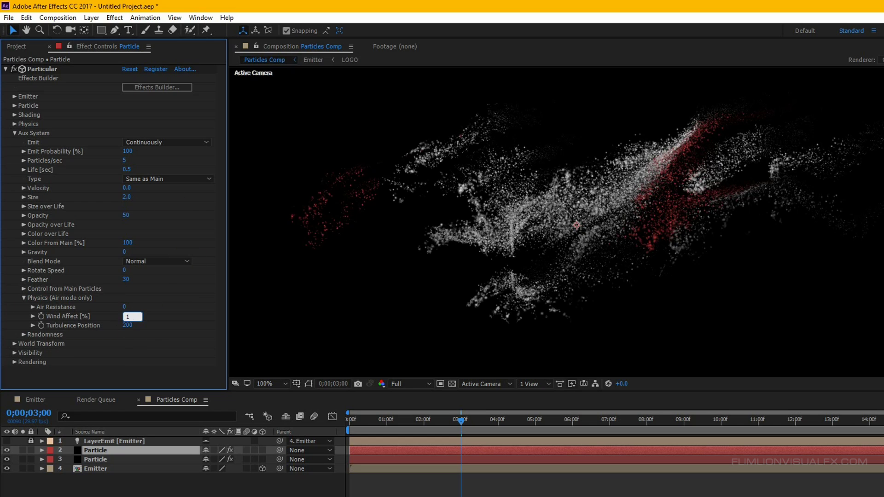
pyautogui.write('50')
pyautogui.press('Return')
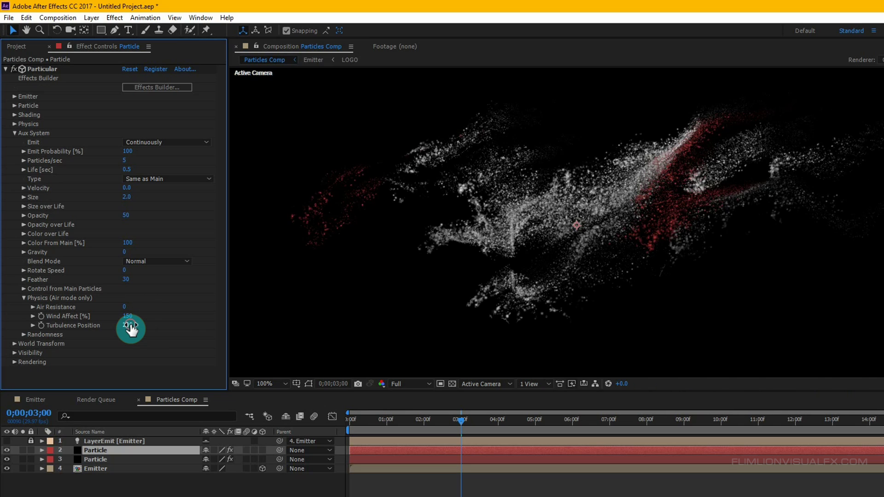
pyautogui.click(131, 327)
pyautogui.write('250')
pyautogui.press('Return')
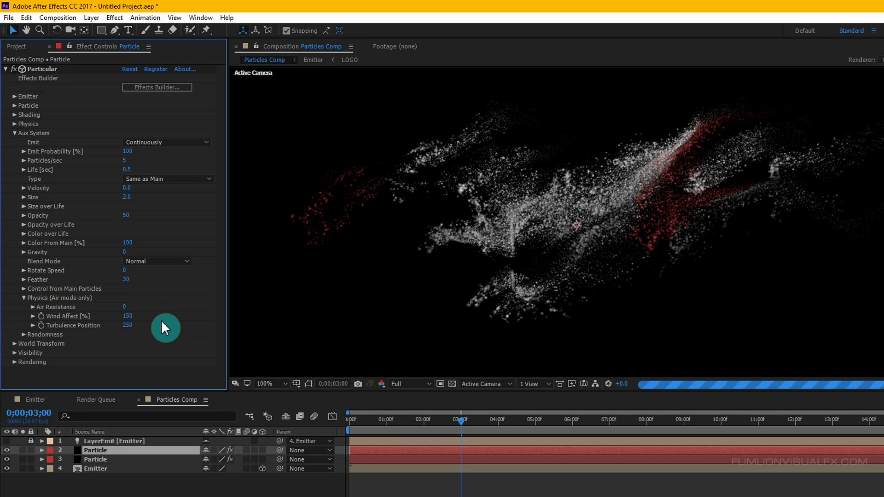
pyautogui.click(24, 298)
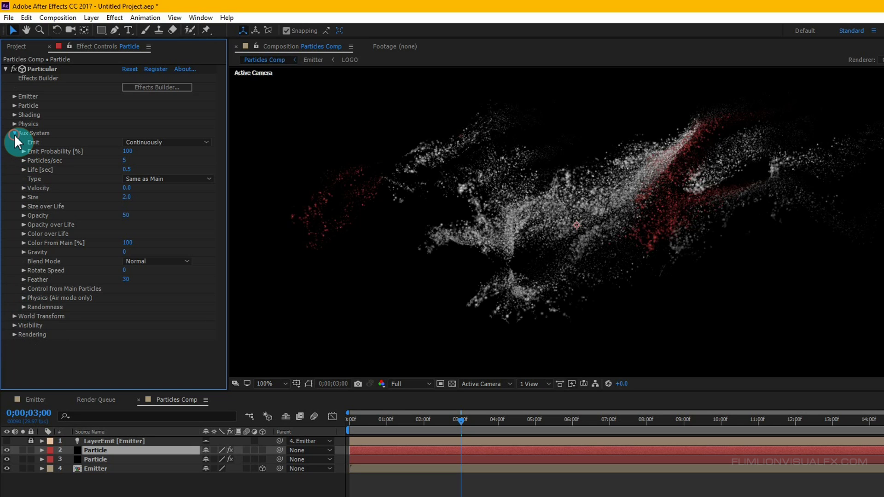
pyautogui.click(14, 134)
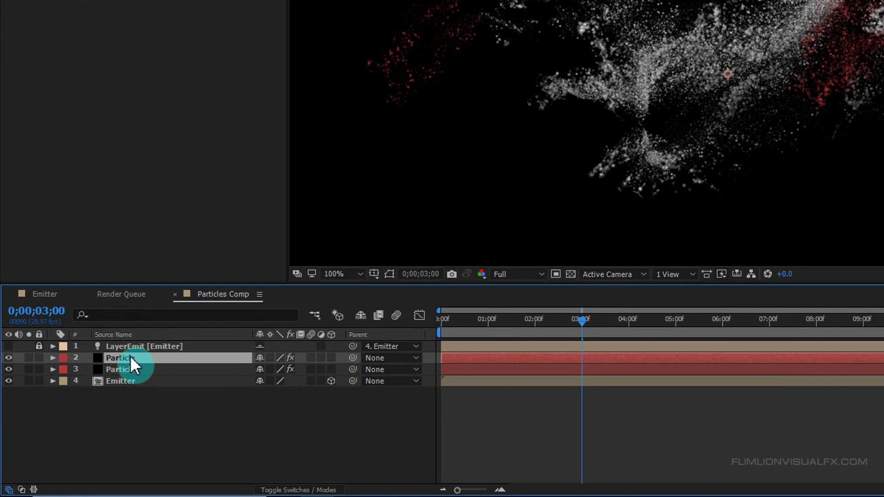
# Duplicate the uppermost Particle layer and set the copy's Turbulence Field Scale to 6.5 in the Air physics
pyautogui.hotkey('ctrl', 'd')
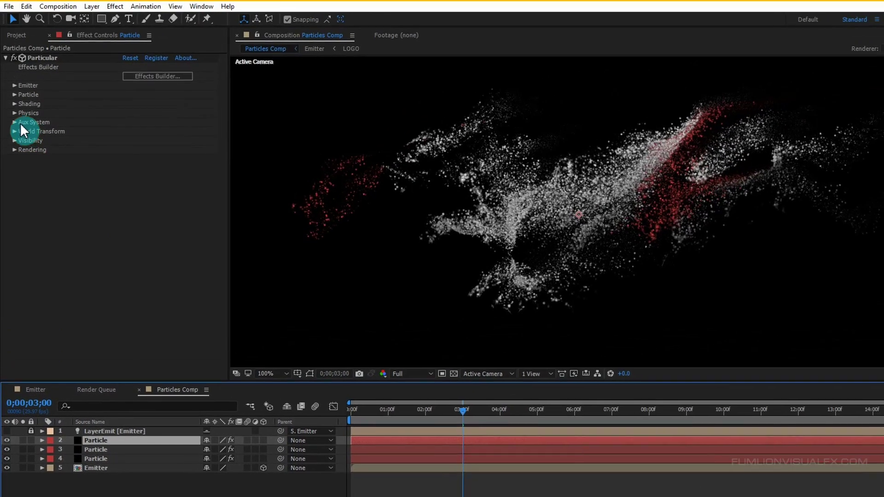
pyautogui.click(17, 31)
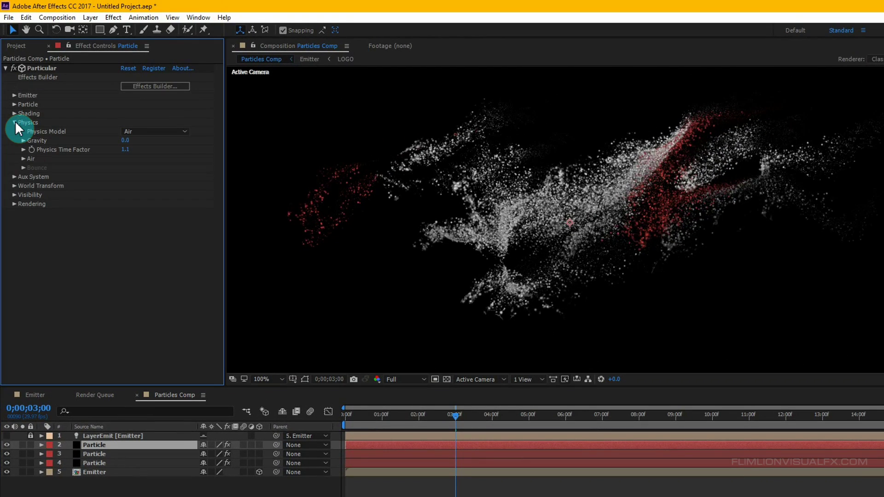
pyautogui.click(23, 158)
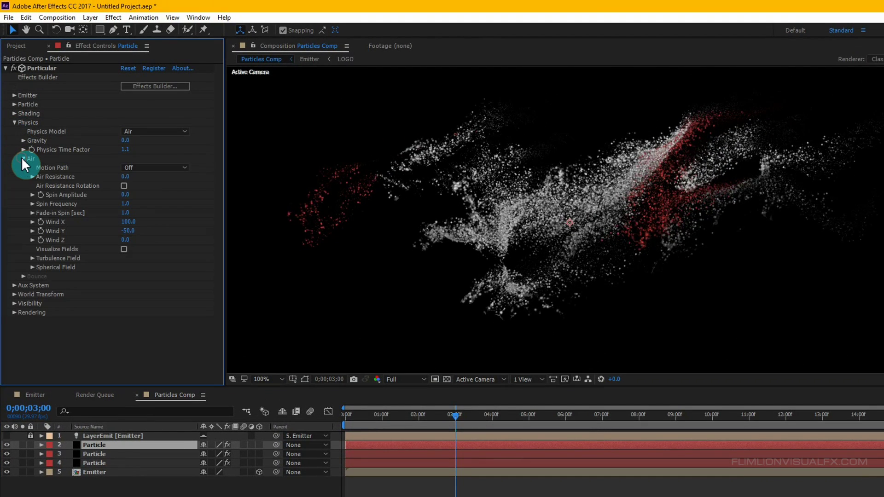
pyautogui.click(32, 258)
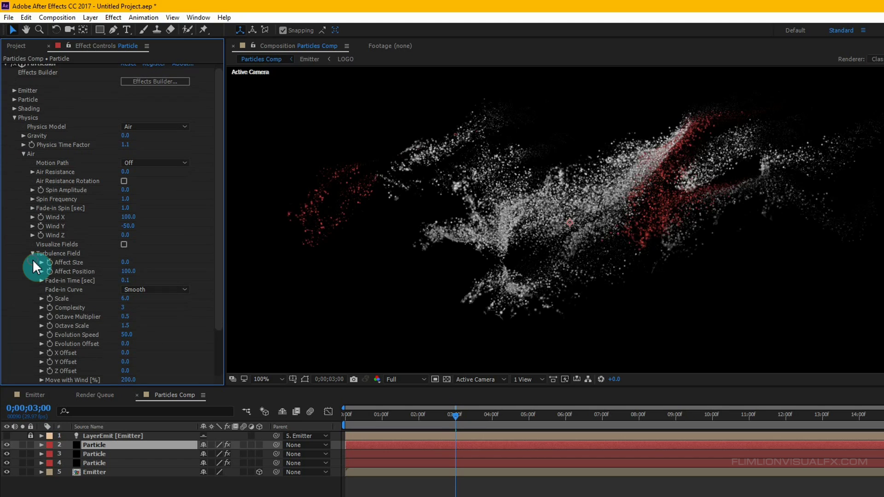
pyautogui.click(127, 298)
pyautogui.write('6.5')
pyautogui.click(188, 296)
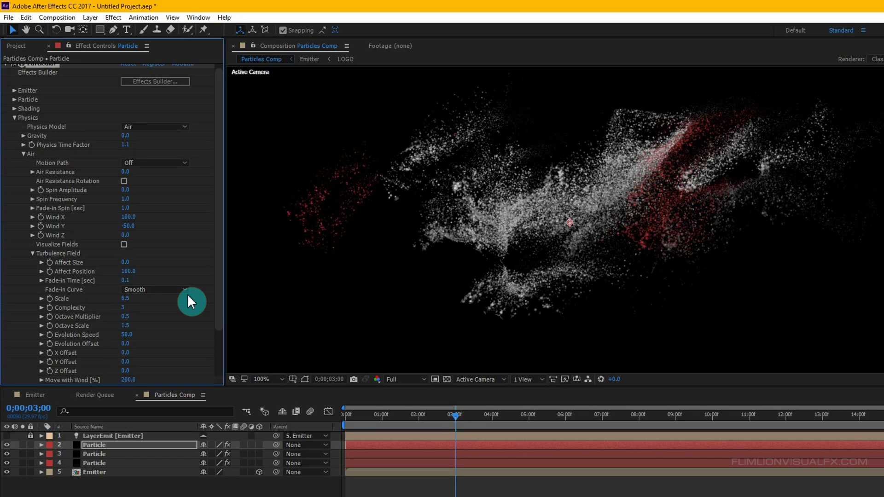
pyautogui.click(32, 253)
pyautogui.click(24, 158)
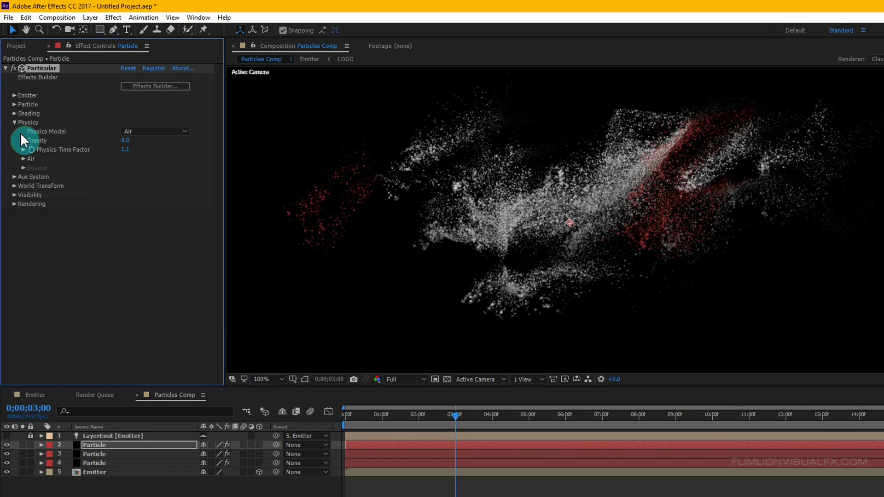
pyautogui.click(15, 123)
# Set the Aux System's Life to 3 sec and Size to 1 on the newest Particle layer, and collapse the Aux System
pyautogui.click(13, 132)
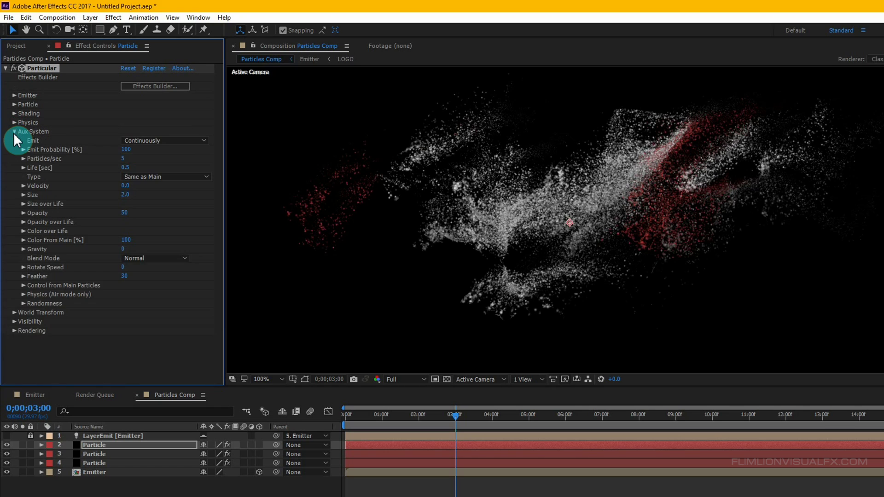
pyautogui.click(124, 168)
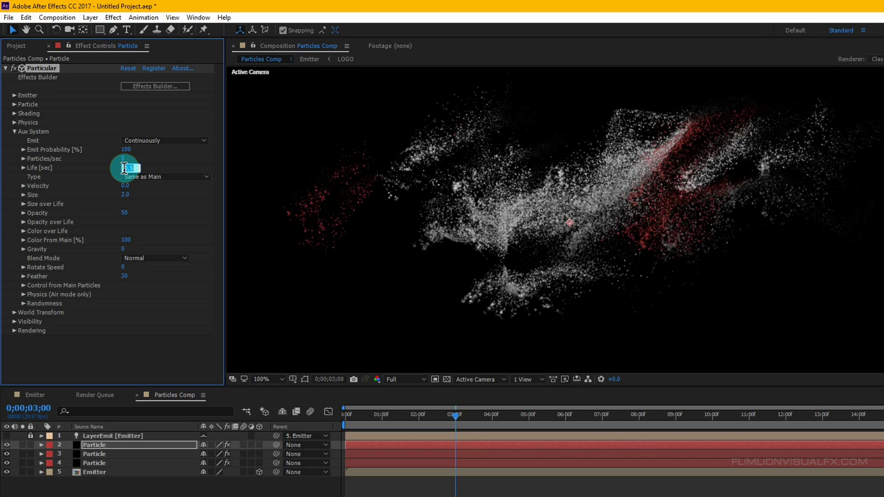
pyautogui.write('3')
pyautogui.click(125, 172)
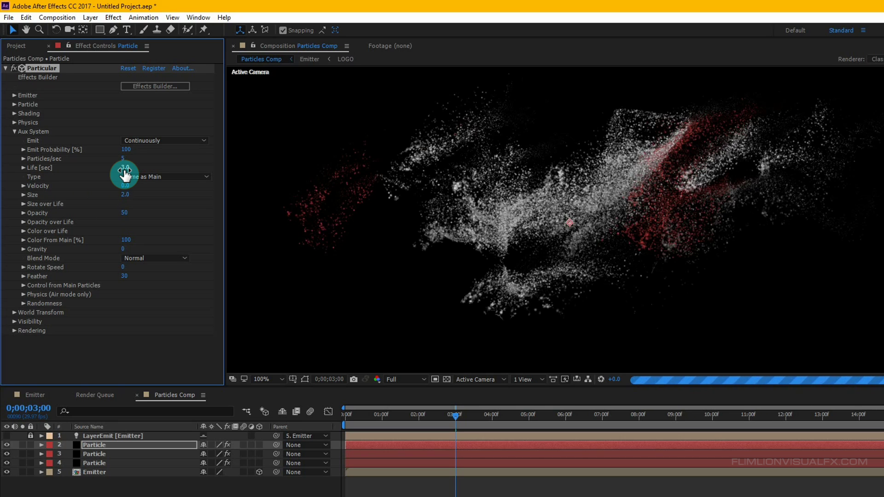
pyautogui.click(126, 195)
pyautogui.write('1')
pyautogui.click(166, 201)
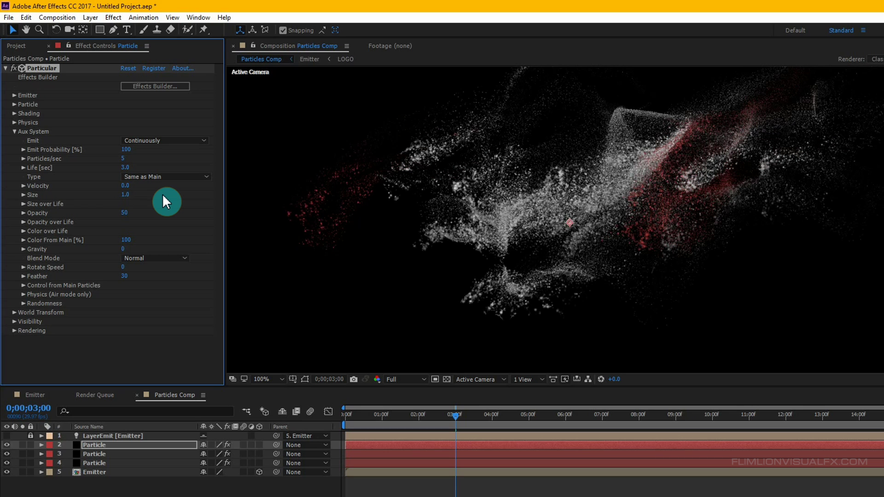
pyautogui.click(15, 131)
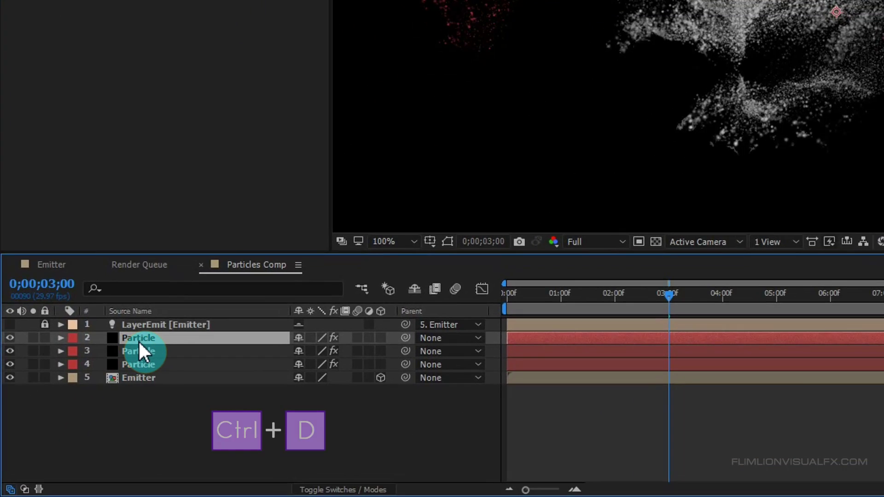
# Duplicate the uppermost Particle layer again and set the new copy's particle Size to 4
pyautogui.hotkey('ctrl', 'd')
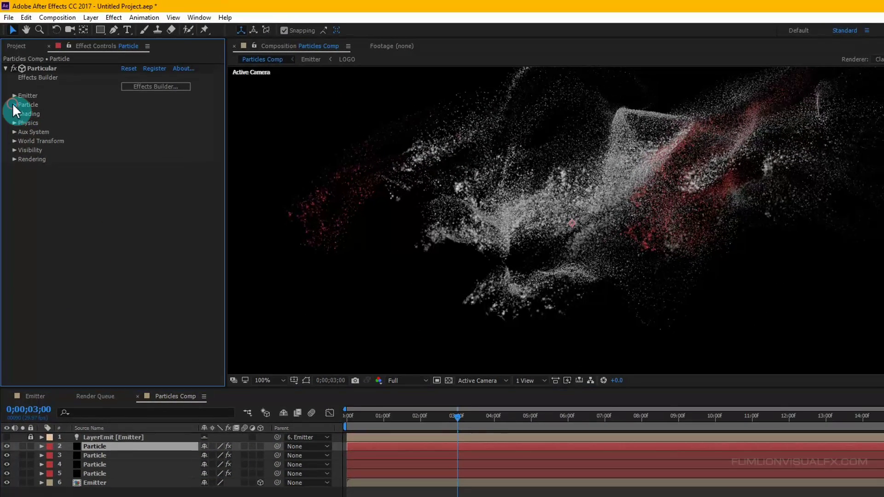
pyautogui.click(15, 55)
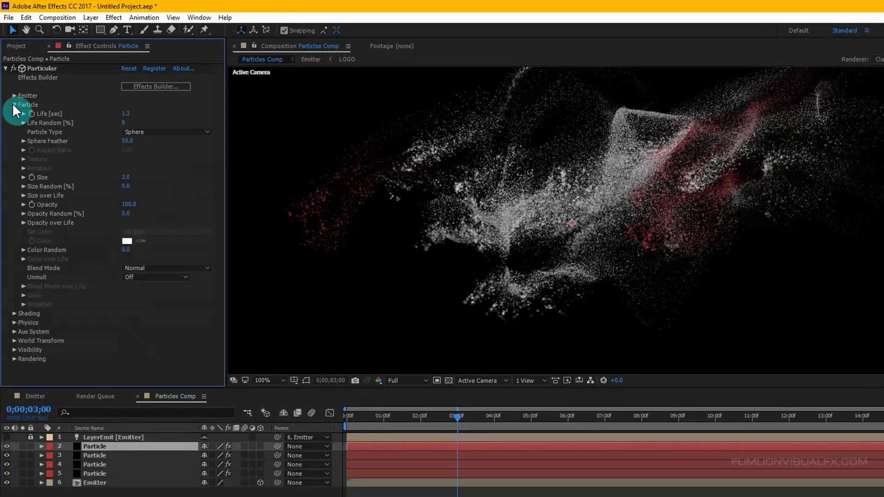
pyautogui.write('1')
pyautogui.write('4')
pyautogui.press('Return')
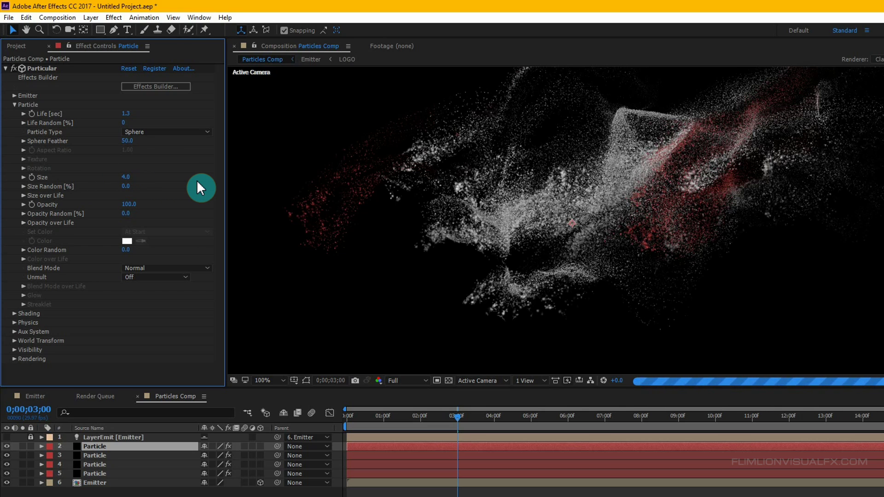
pyautogui.click(15, 105)
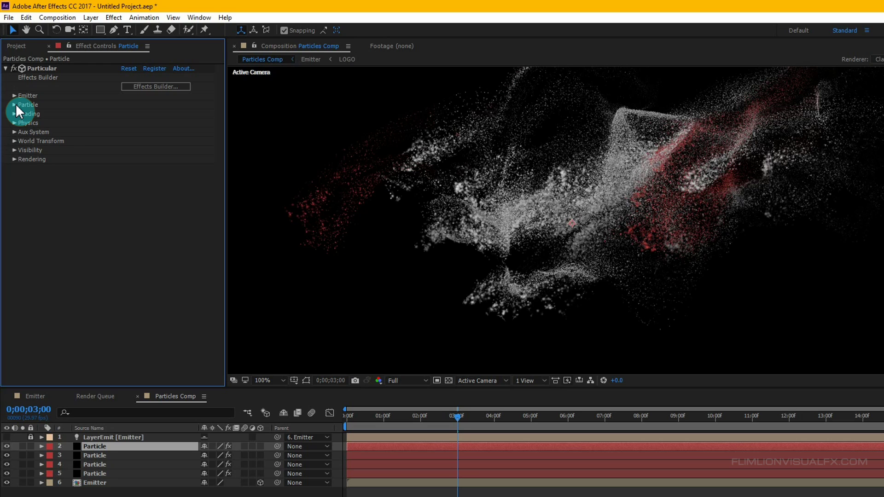
# Set the Turbulence Field Scale to 7 in the Air physics of the newest Particle layer, and collapse Physics
pyautogui.click(15, 123)
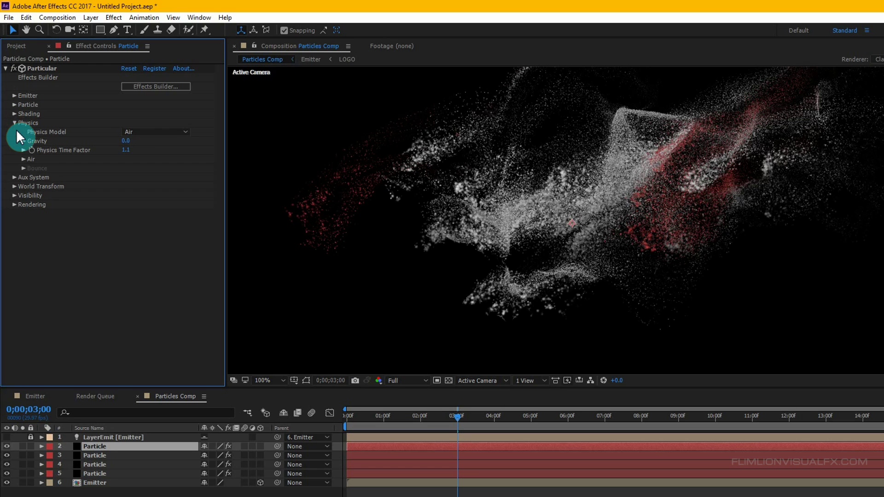
pyautogui.click(24, 160)
pyautogui.click(33, 259)
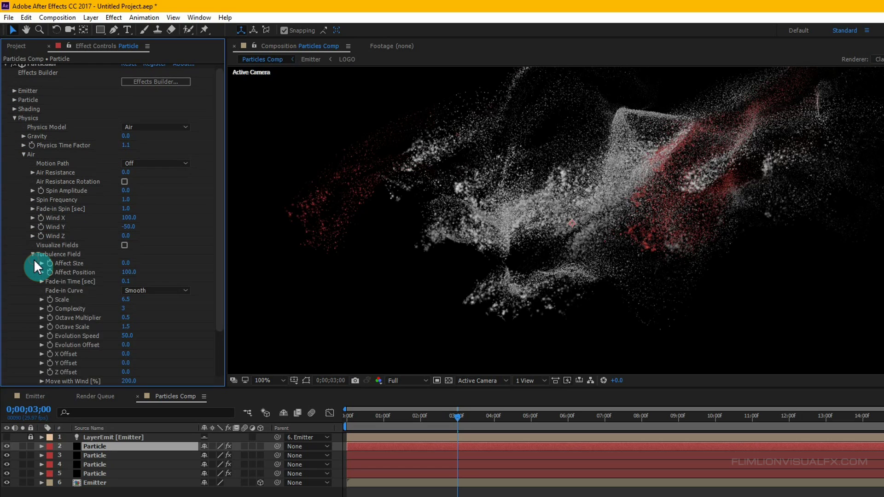
pyautogui.click(126, 300)
pyautogui.write('7')
pyautogui.press('Return')
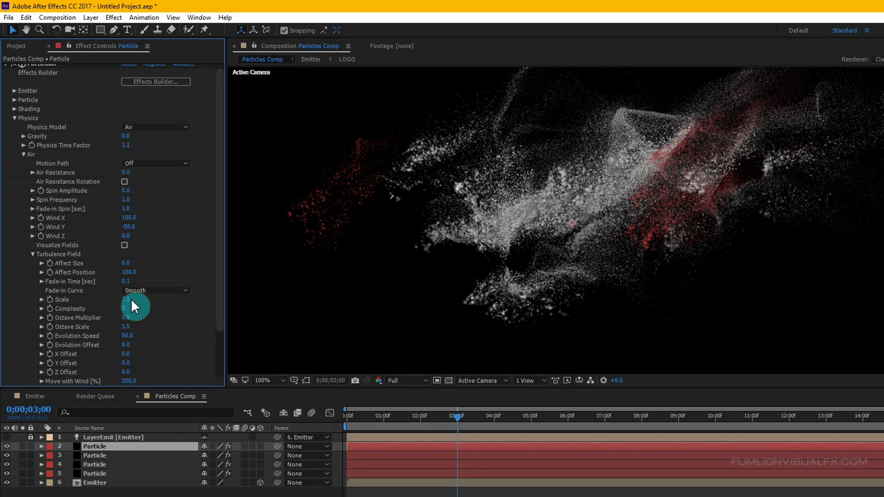
pyautogui.click(24, 154)
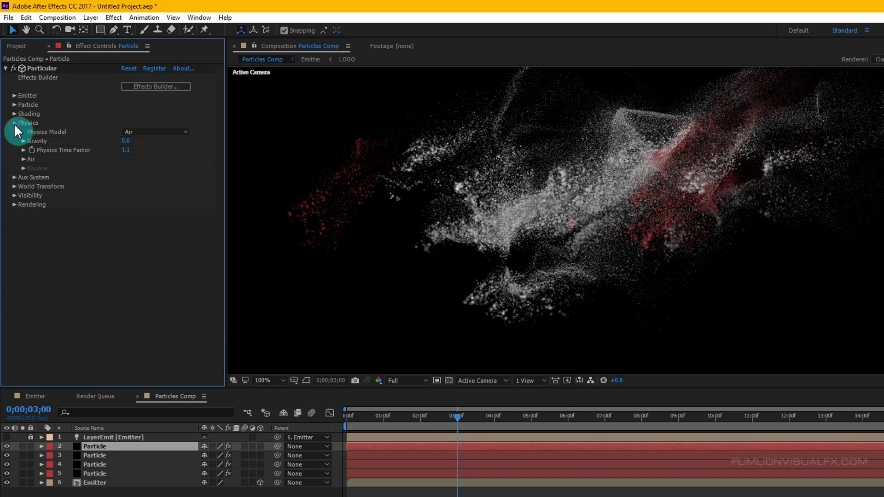
pyautogui.click(14, 124)
# Set the Aux System's Life to 2 sec on the newest Particle layer, and collapse the Aux System
pyautogui.click(14, 132)
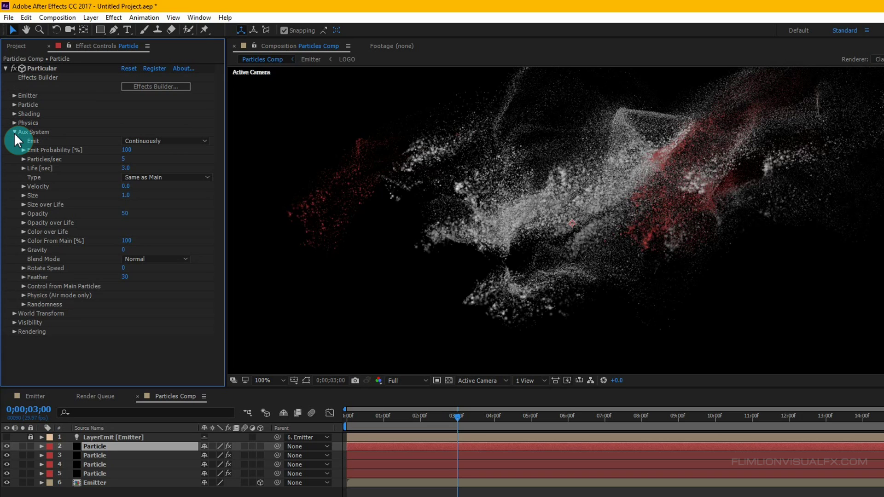
pyautogui.click(125, 168)
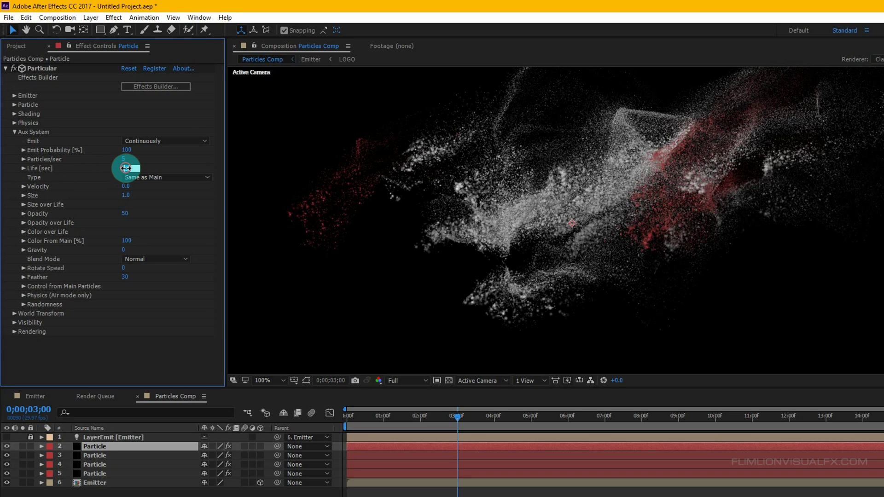
pyautogui.write('2')
pyautogui.click(155, 169)
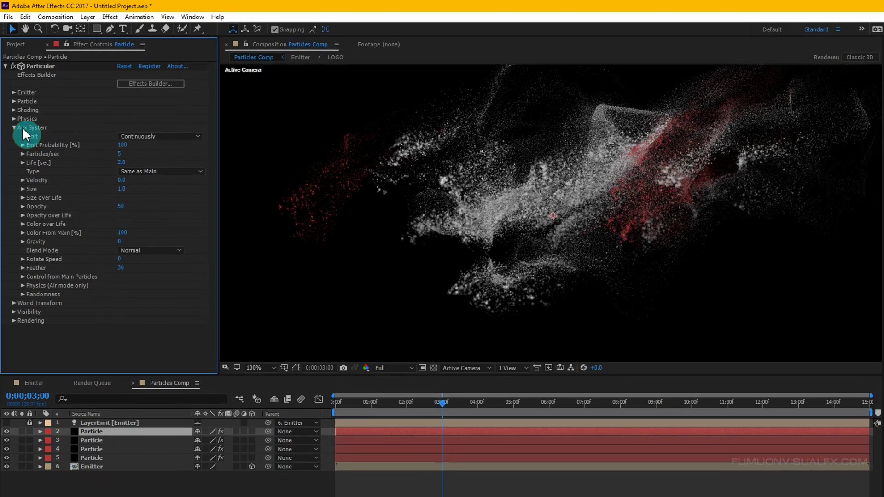
pyautogui.click(14, 132)
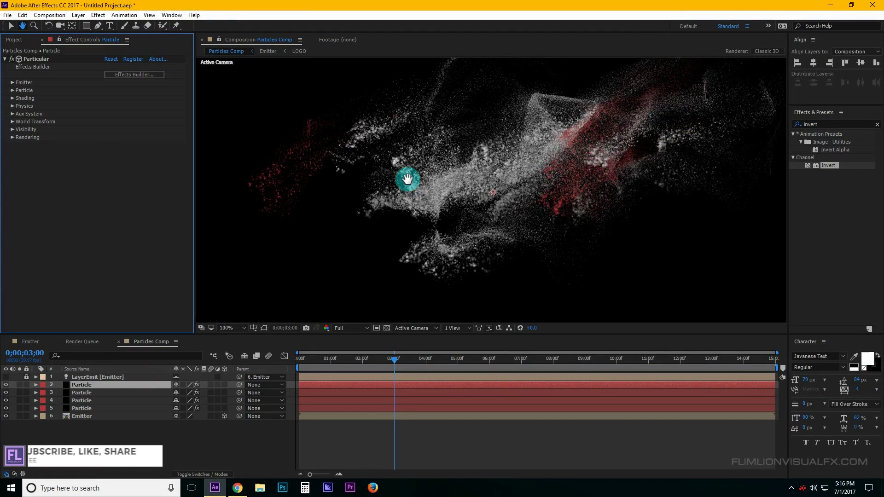
# Move the current time of Particles Comp to 0;00;04;20
pyautogui.press(',')
pyautogui.press('h')
pyautogui.press('v')
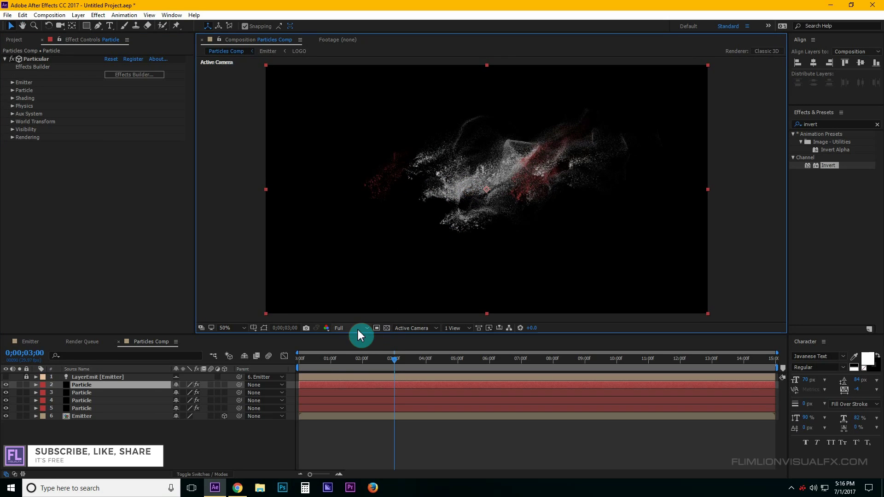
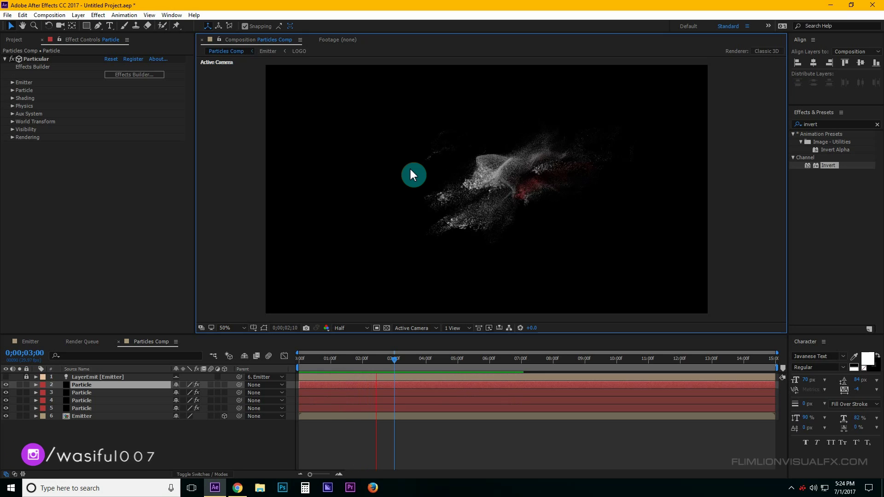
pyautogui.click(454, 361)
pyautogui.moveTo(454, 361)
pyautogui.mouseDown()
pyautogui.moveTo(422, 368)
pyautogui.moveTo(448, 368)
pyautogui.mouseUp()
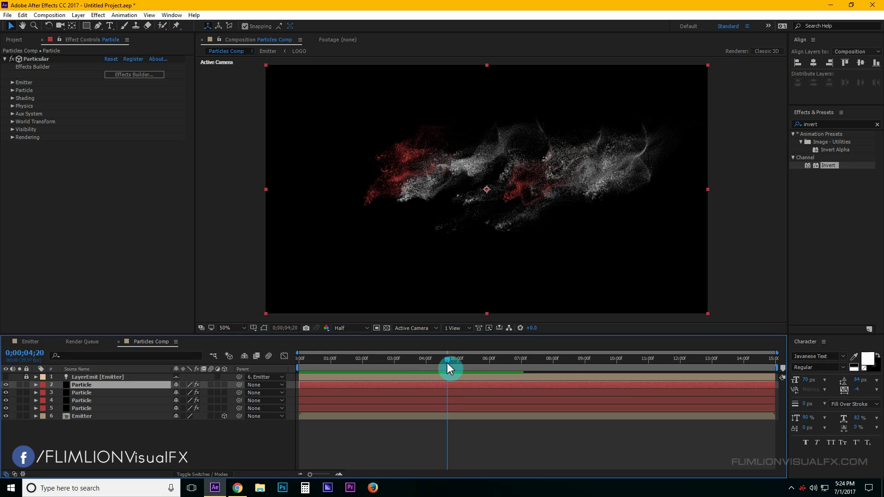
# Add the Matte composition below the Emitter layer in Particles Comp, and the LOGO composition directly beneath Matte
pyautogui.click(14, 40)
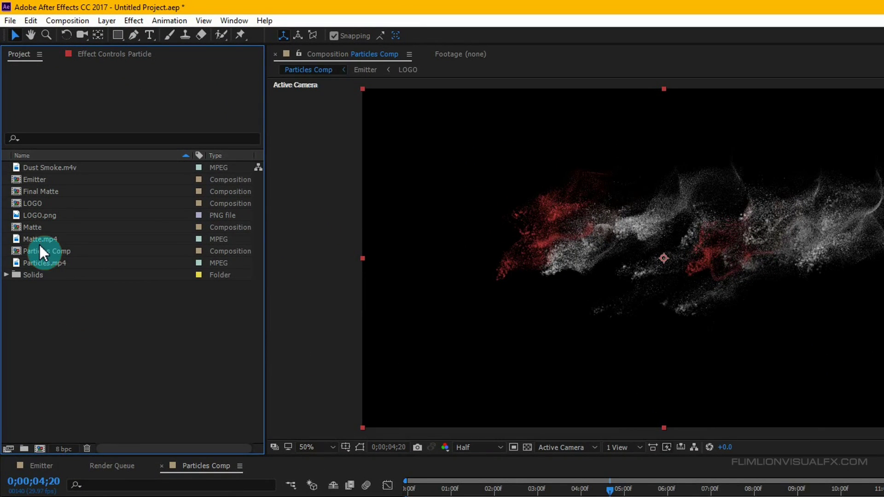
pyautogui.moveTo(32, 228); pyautogui.dragTo(120, 416)
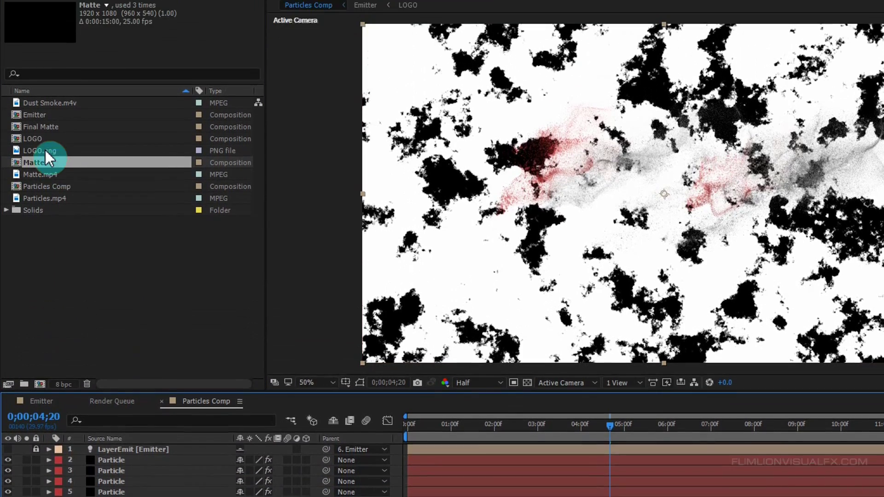
pyautogui.click(29, 46)
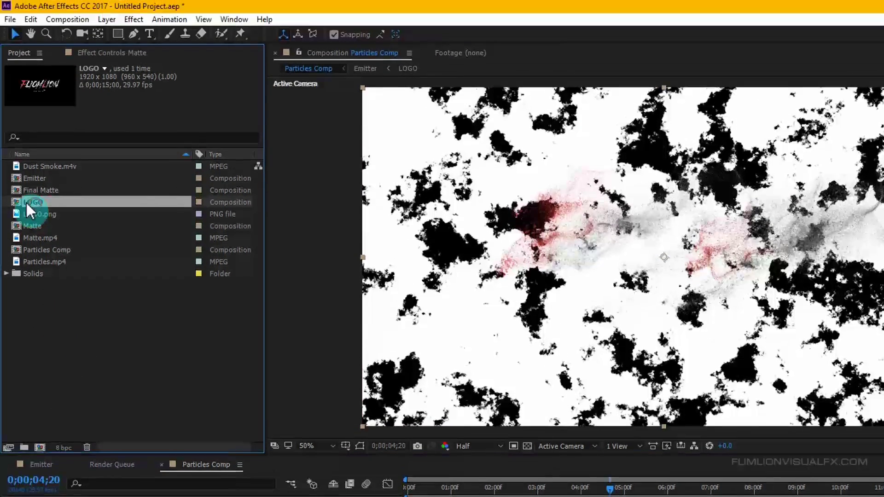
pyautogui.moveTo(44, 204); pyautogui.dragTo(109, 411)
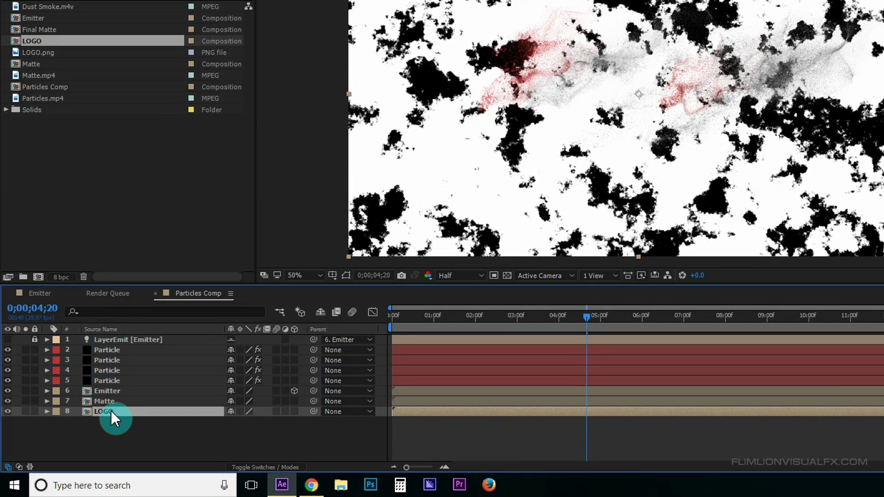
# Show the layer modes and set the LOGO layer's track matte to Luma, using the Matte layer above it
pyautogui.click(251, 465)
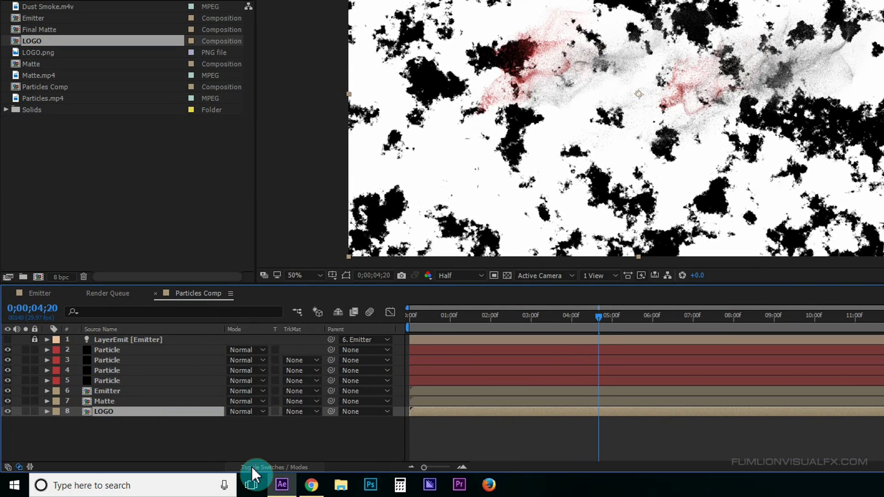
pyautogui.click(302, 412)
pyautogui.click(313, 386)
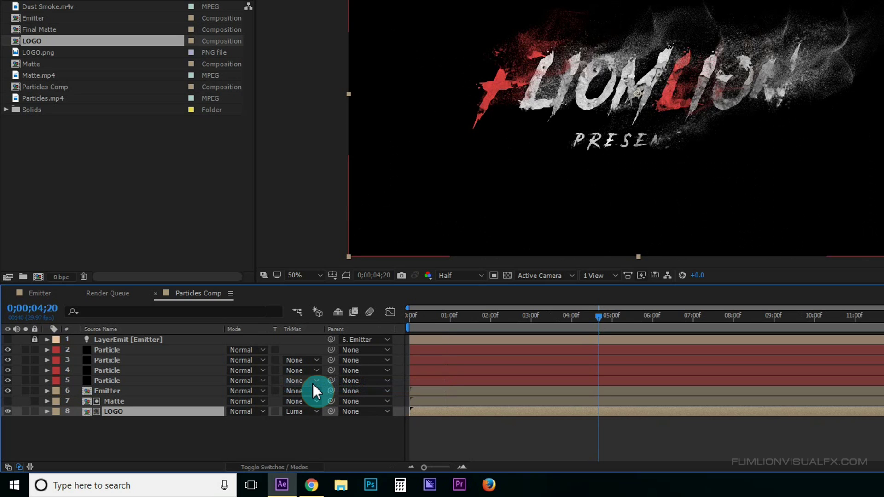
# Shift the Matte and LOGO layers together so both start about 0.3 seconds into the composition
pyautogui.click(149, 435)
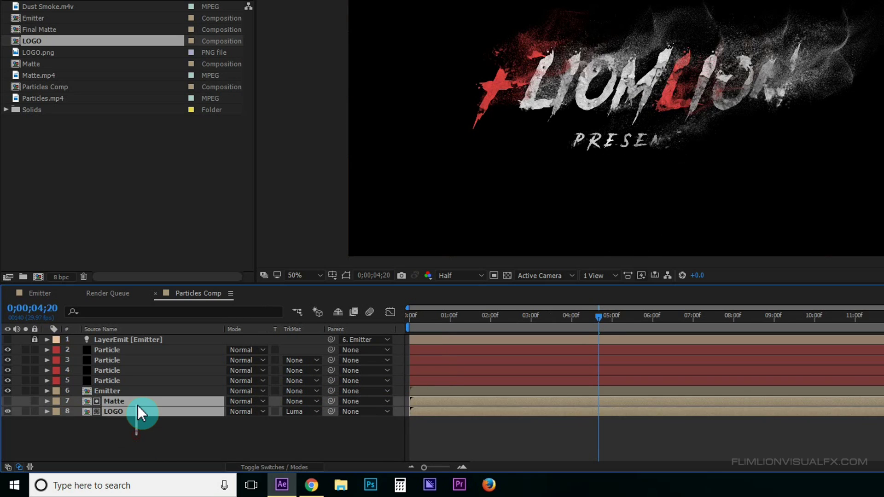
pyautogui.moveTo(106, 427); pyautogui.dragTo(121, 401)
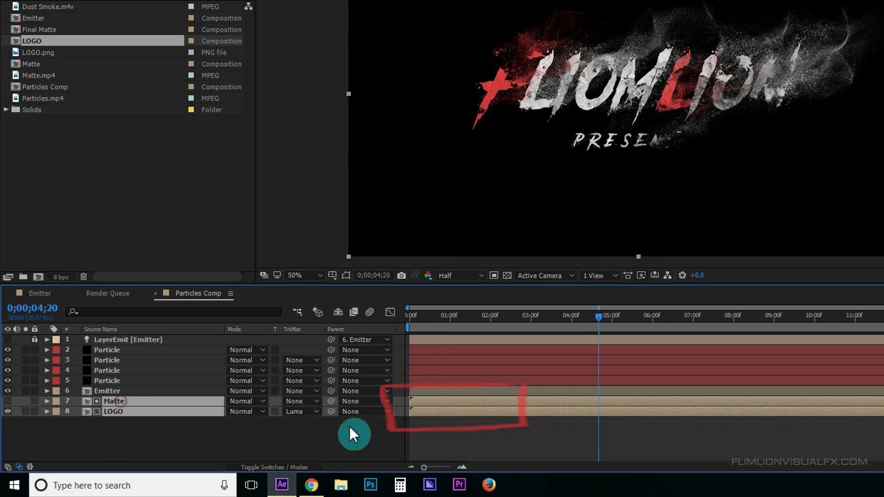
pyautogui.moveTo(421, 405); pyautogui.dragTo(432, 405)
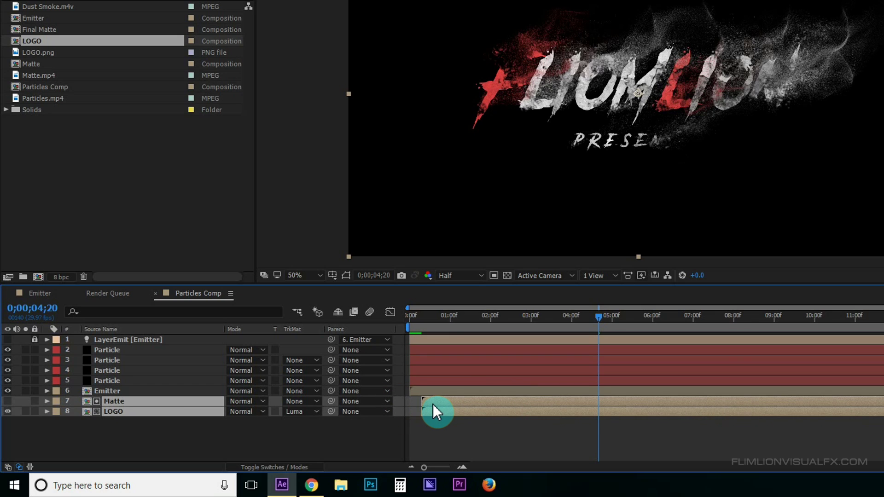
pyautogui.click(258, 435)
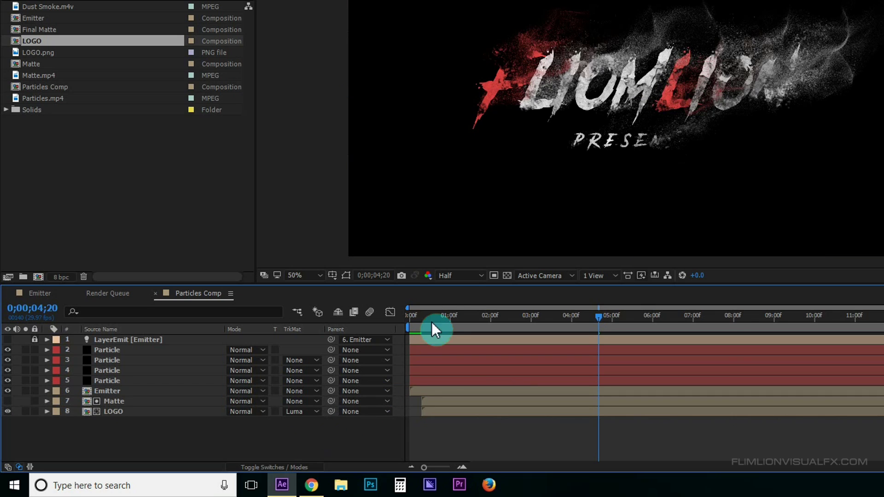
# Set the preview resolution to Full and add a new adjustment layer to Particles Comp
pyautogui.click(445, 275)
pyautogui.click(448, 306)
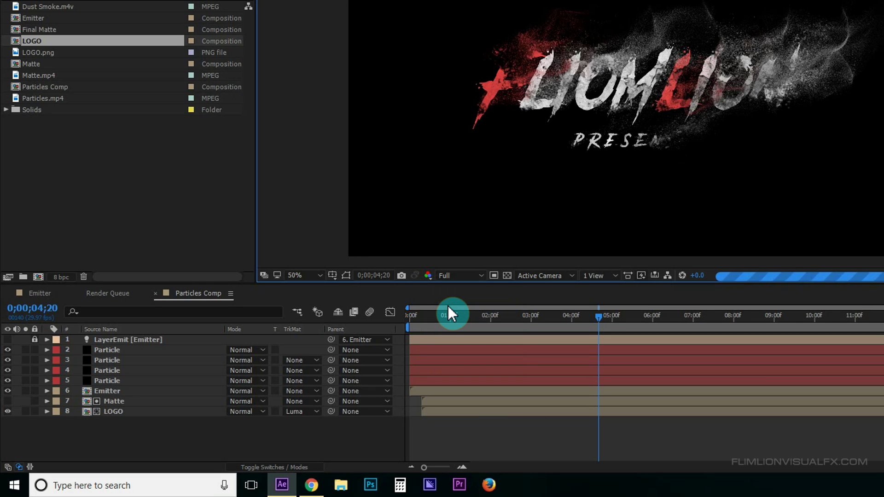
pyautogui.rightClick(162, 434)
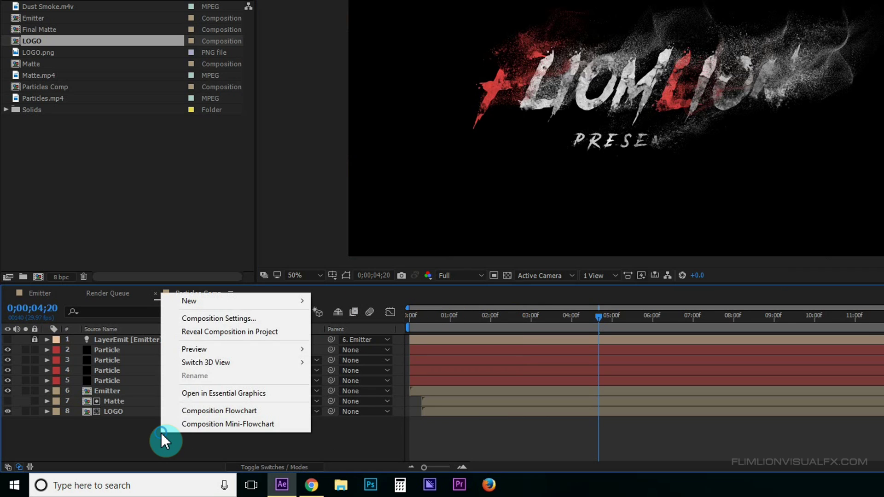
pyautogui.moveTo(203, 305)
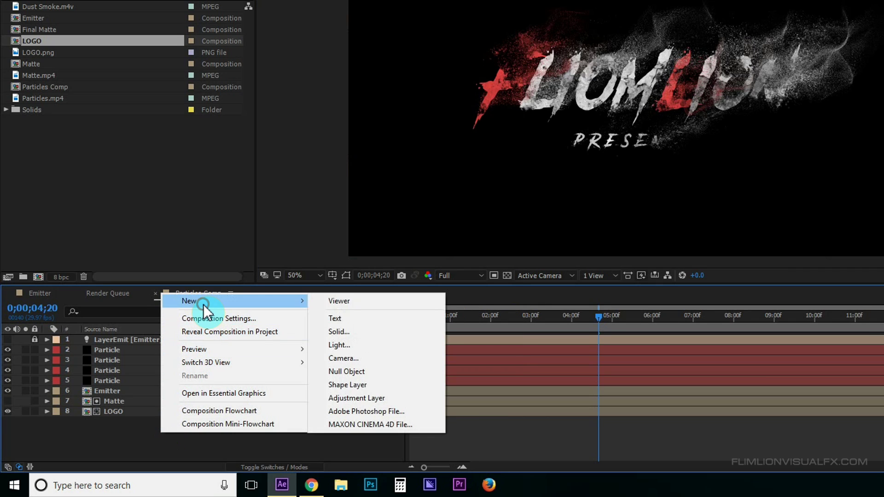
pyautogui.click(368, 396)
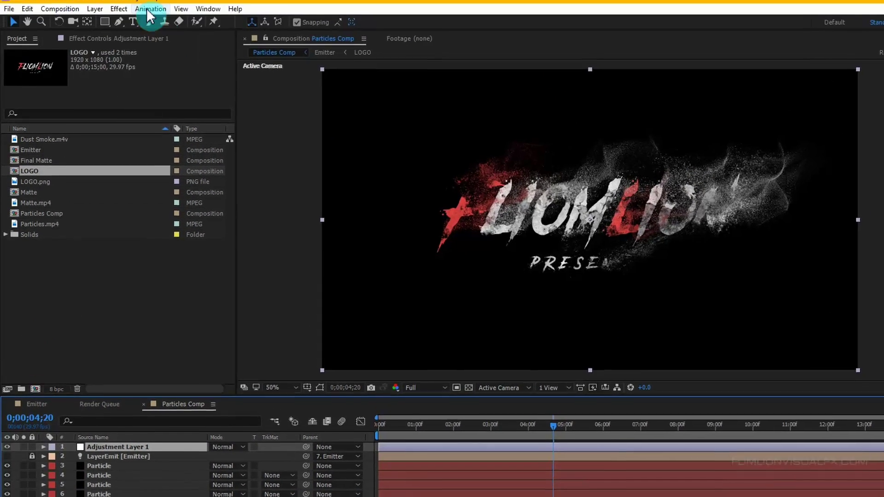
# Apply the Sharpen effect to the adjustment layer with a Sharpen Amount of 20
pyautogui.click(118, 18)
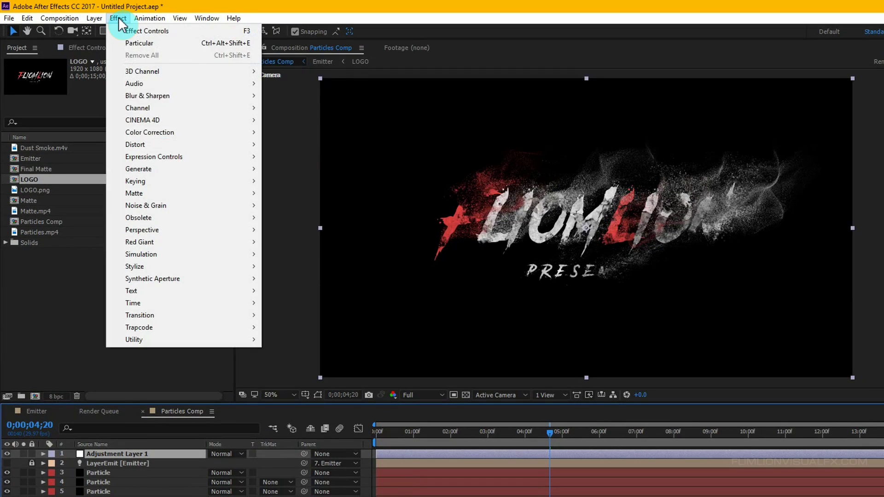
pyautogui.moveTo(137, 94)
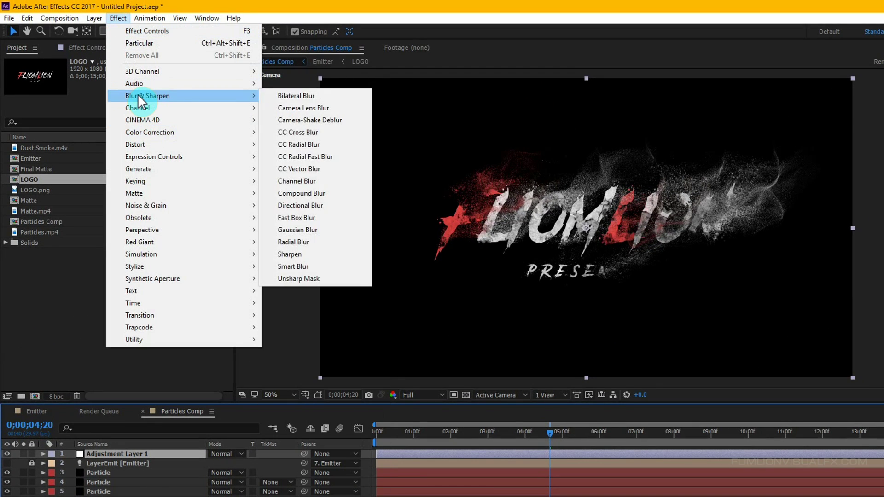
pyautogui.click(300, 254)
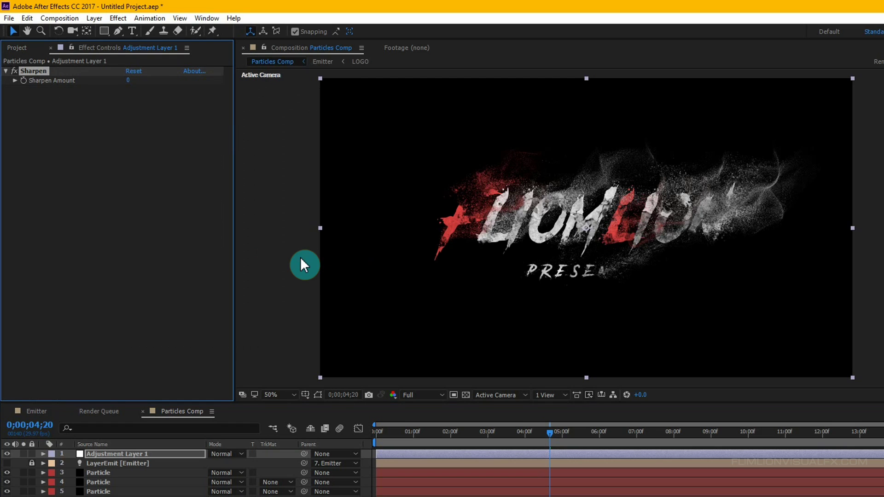
pyautogui.click(133, 79)
pyautogui.write('20')
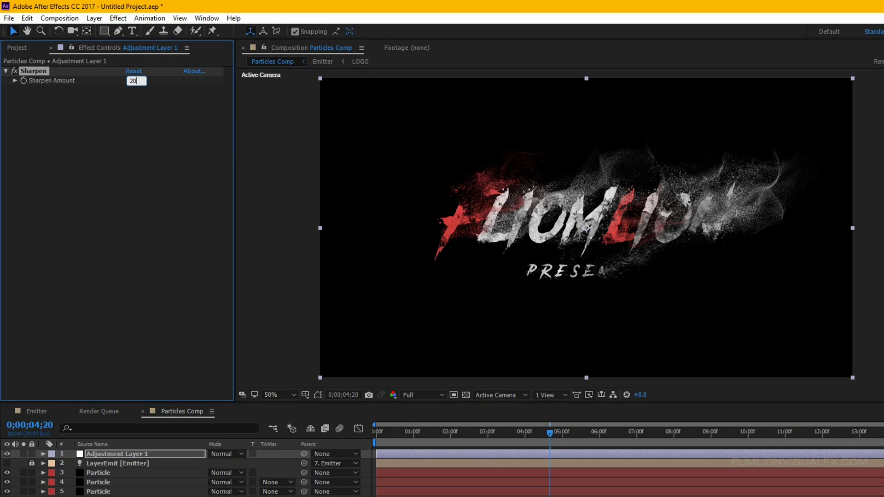
pyautogui.click(155, 121)
# Apply the Curves color correction effect to the adjustment layer
pyautogui.scroll(2, 509, 233)
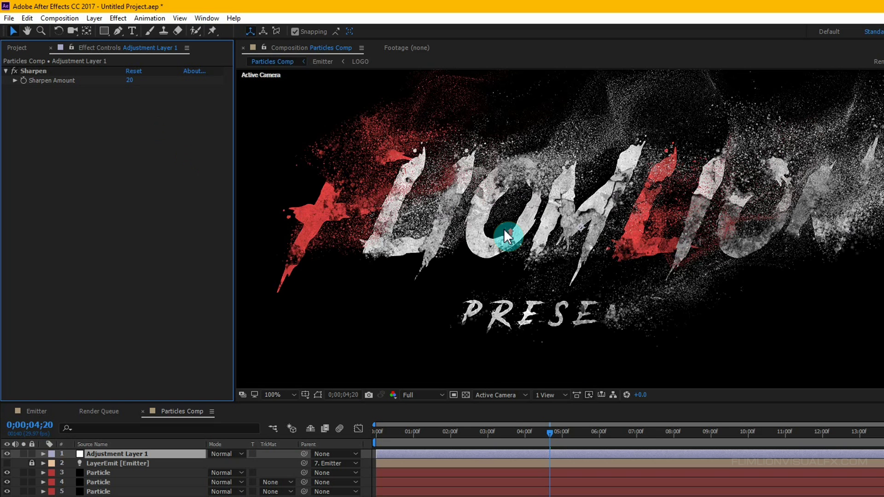
pyautogui.press('h')
pyautogui.moveTo(543, 223); pyautogui.dragTo(529, 237)
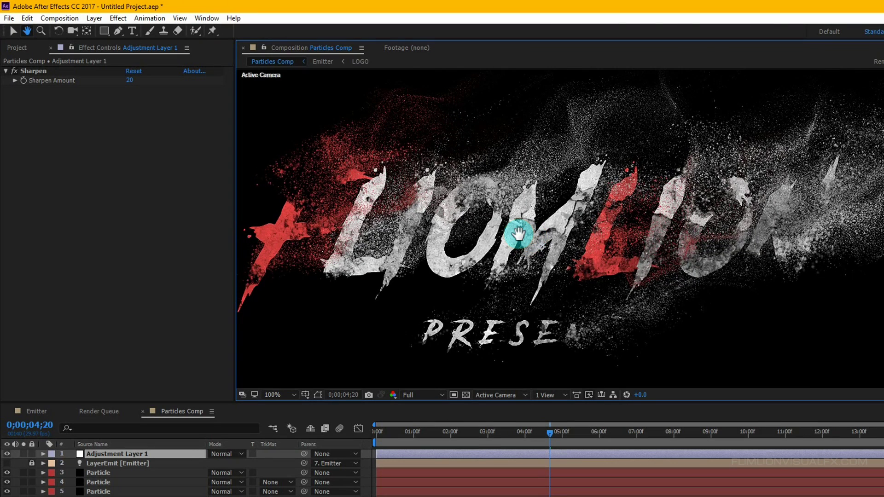
pyautogui.press('v')
pyautogui.click(212, 202)
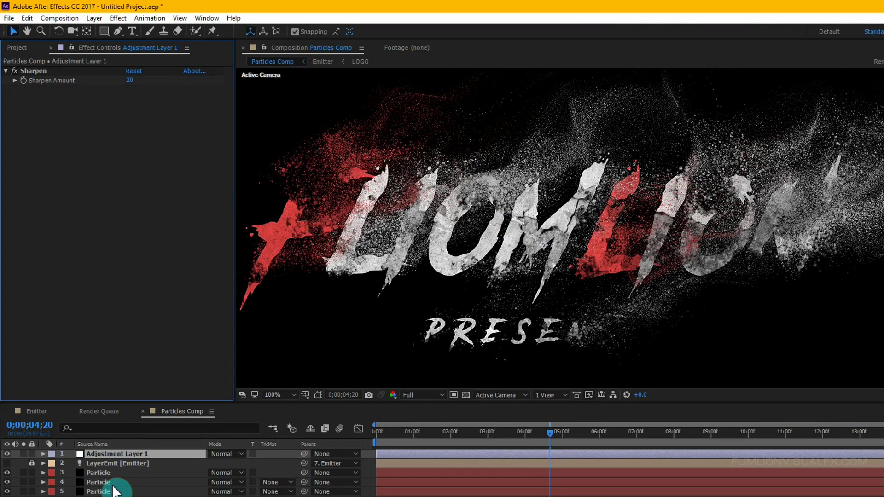
pyautogui.click(118, 18)
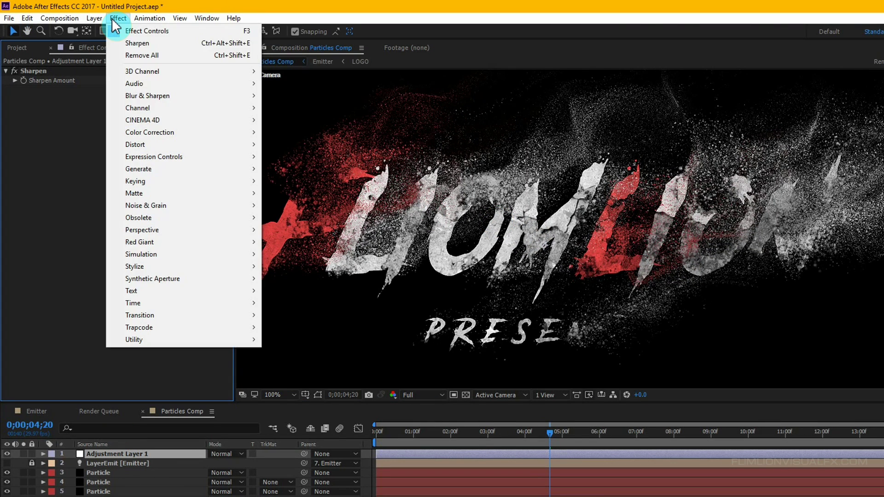
pyautogui.moveTo(143, 133)
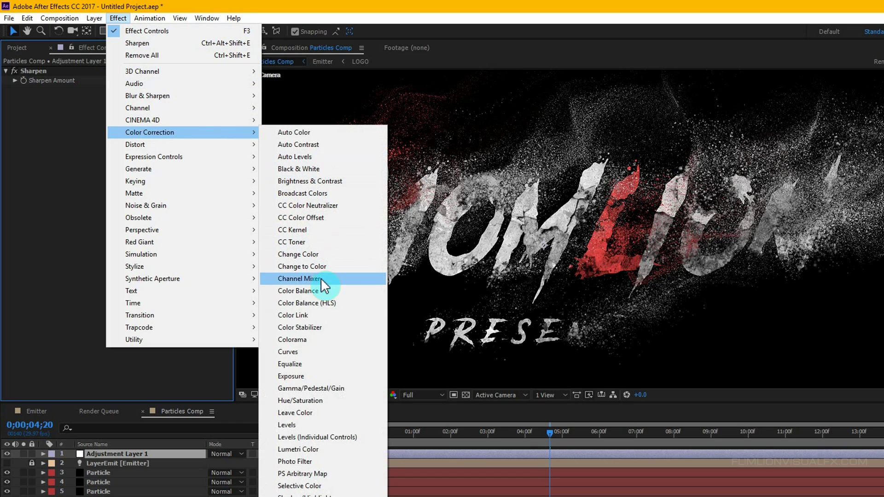
pyautogui.click(305, 352)
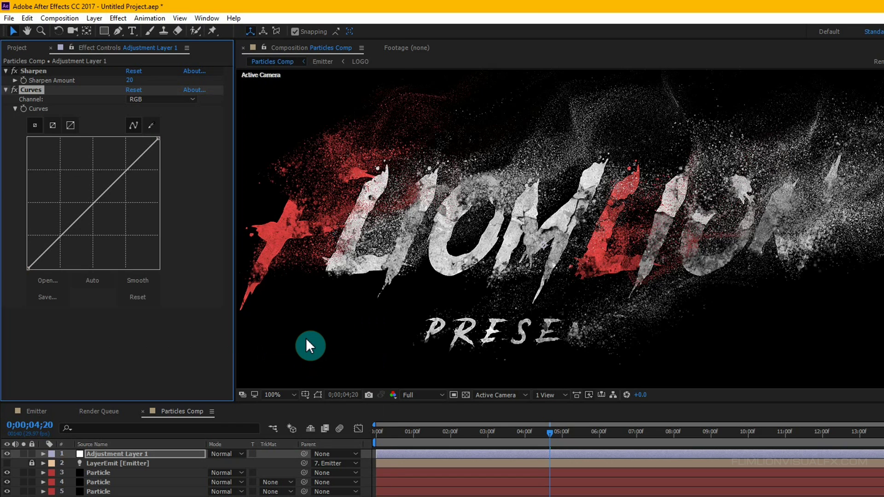
# Shape the RGB curve into a gentle S, raising the highlights and lowering the shadows for more contrast
pyautogui.moveTo(118, 177); pyautogui.dragTo(115, 169)
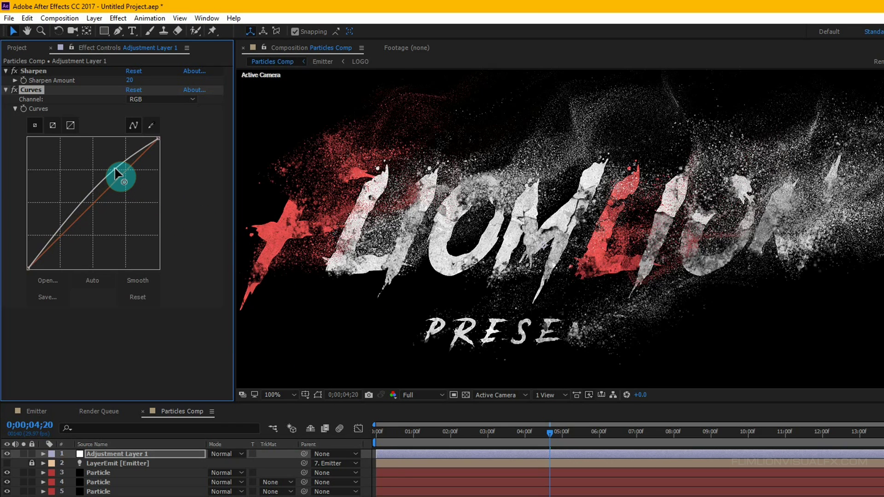
pyautogui.moveTo(72, 213); pyautogui.dragTo(67, 238)
pyautogui.click(112, 171)
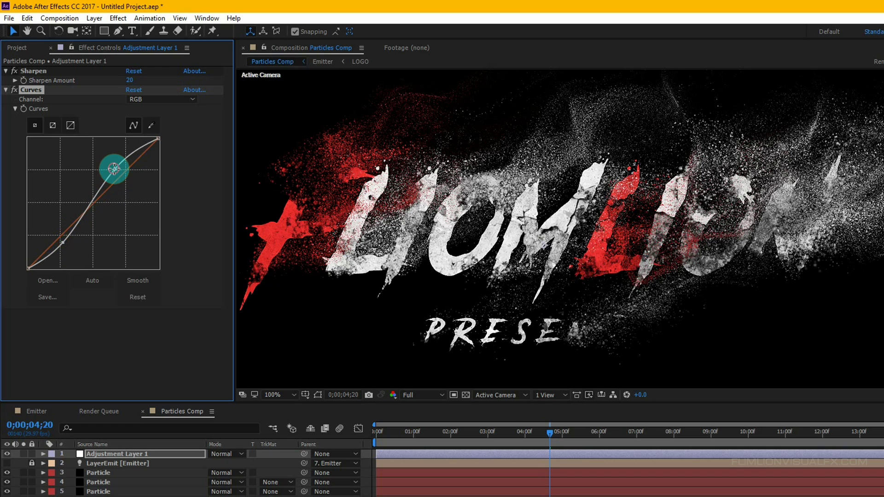
pyautogui.moveTo(114, 168); pyautogui.dragTo(120, 166)
pyautogui.click(418, 171)
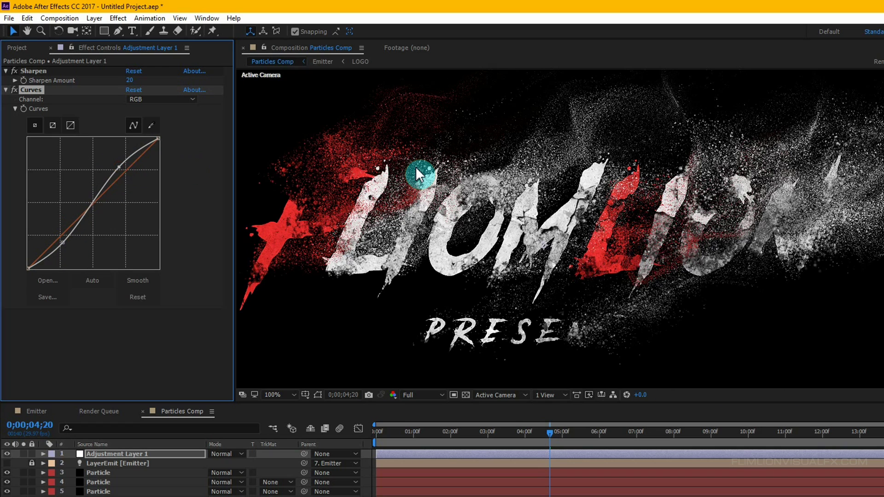
pyautogui.click(465, 159)
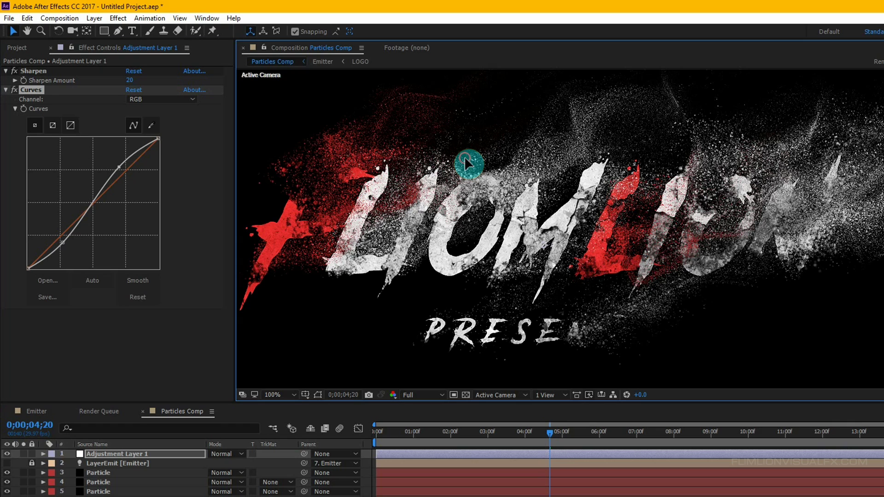
# Create a new composition named Main Comp with the HDTV 1080 29.97 preset and a duration of 0;00;15;00
pyautogui.hotkey('shift', '/')
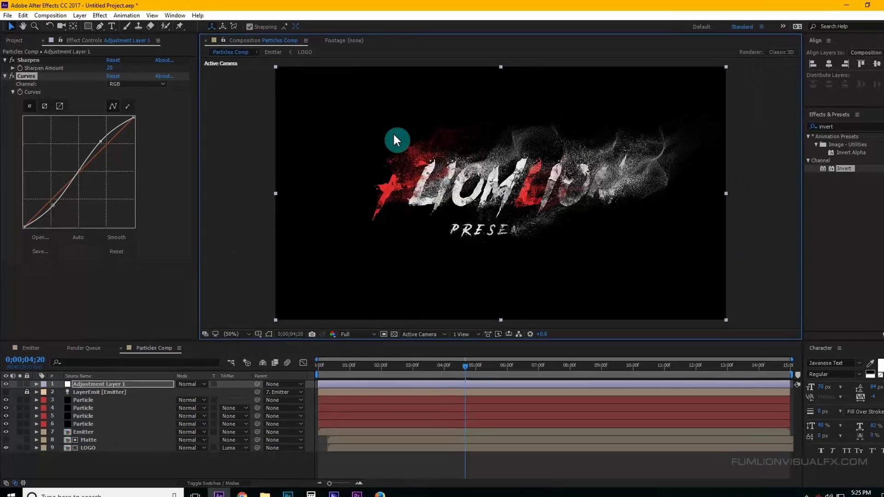
pyautogui.click(94, 468)
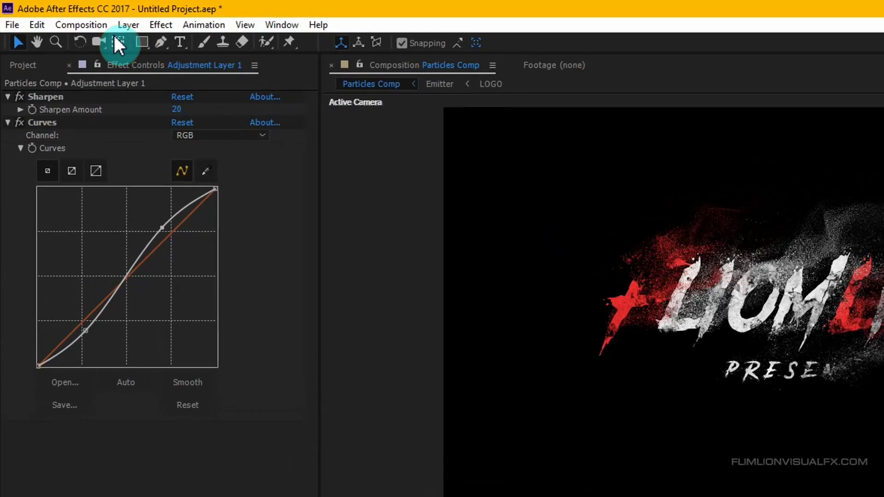
pyautogui.click(52, 15)
pyautogui.click(106, 42)
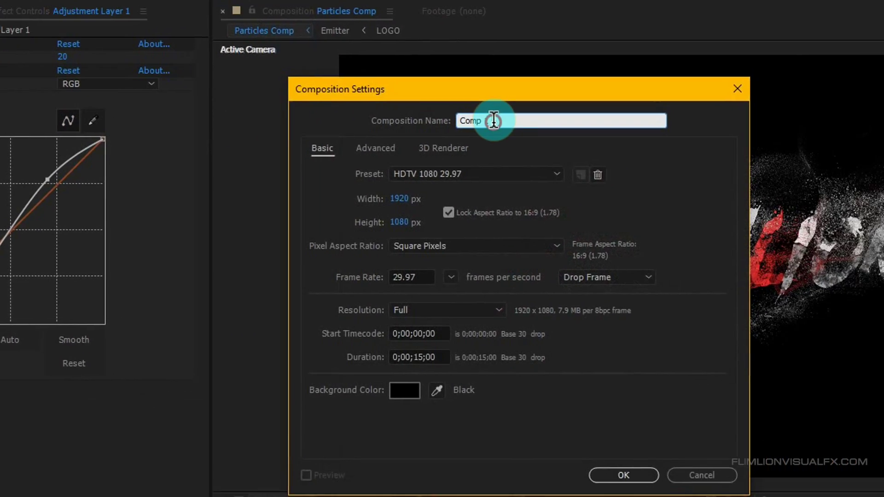
pyautogui.write('Main')
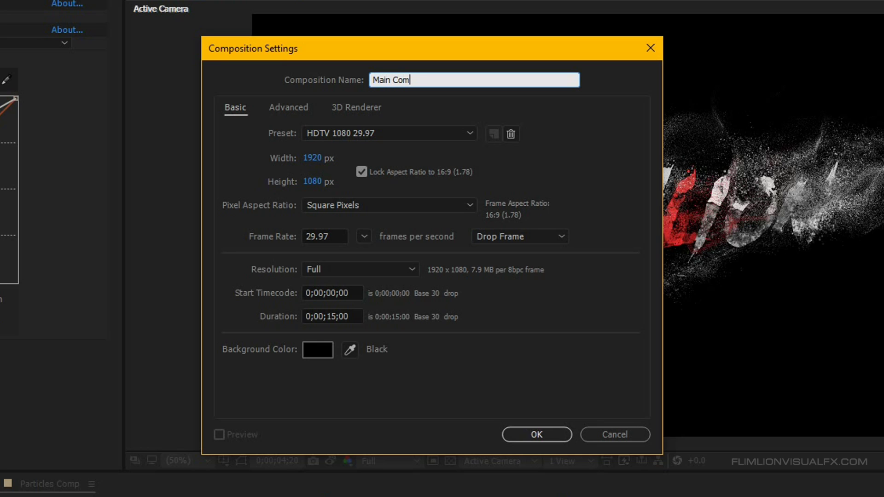
pyautogui.click(530, 432)
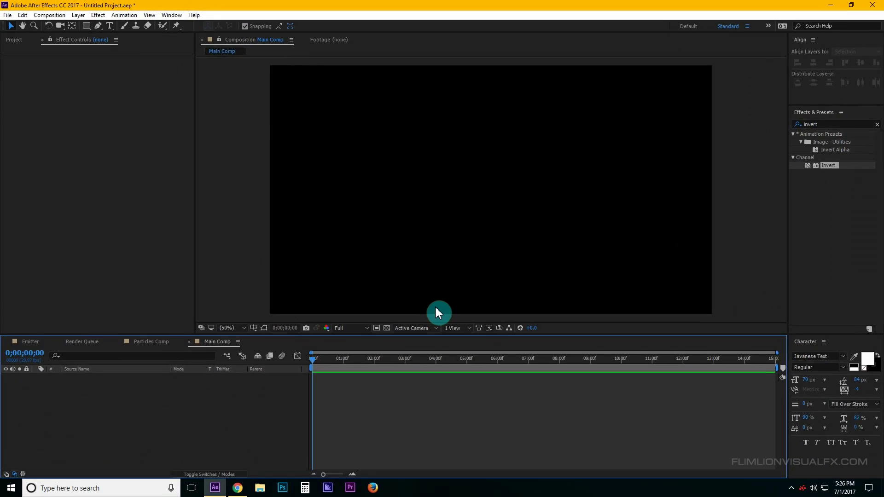
# Add the Dust Smoke.m4v footage to Main Comp and preview it at about 0;00;02;27
pyautogui.click(14, 40)
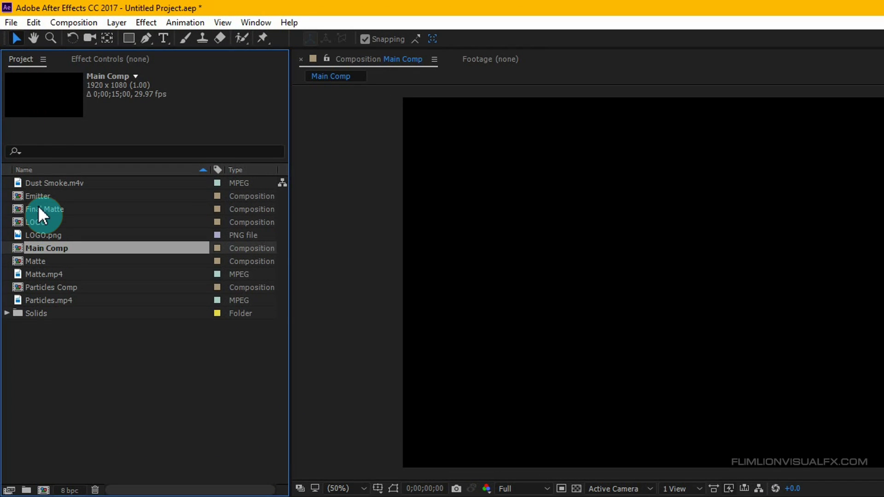
pyautogui.moveTo(38, 183); pyautogui.dragTo(84, 496)
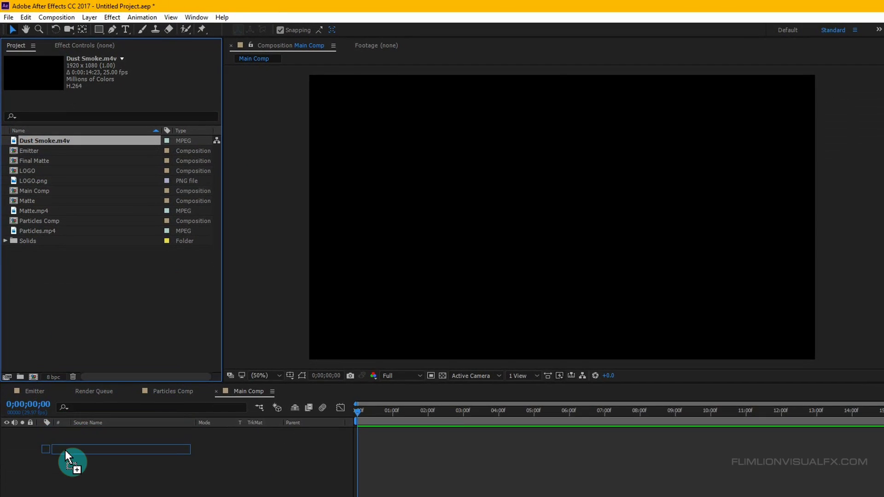
pyautogui.moveTo(66, 452); pyautogui.dragTo(66, 451)
pyautogui.moveTo(355, 409); pyautogui.dragTo(460, 413)
pyautogui.click(243, 464)
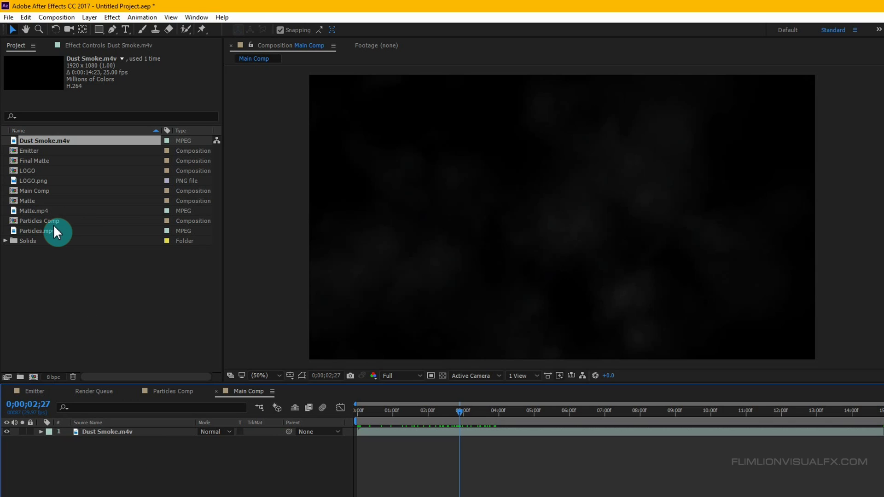
# Place Particles Comp above the Dust Smoke.m4v layer in Main Comp and set its Scale to 90%
pyautogui.click(35, 220)
pyautogui.moveTo(41, 222); pyautogui.dragTo(101, 429)
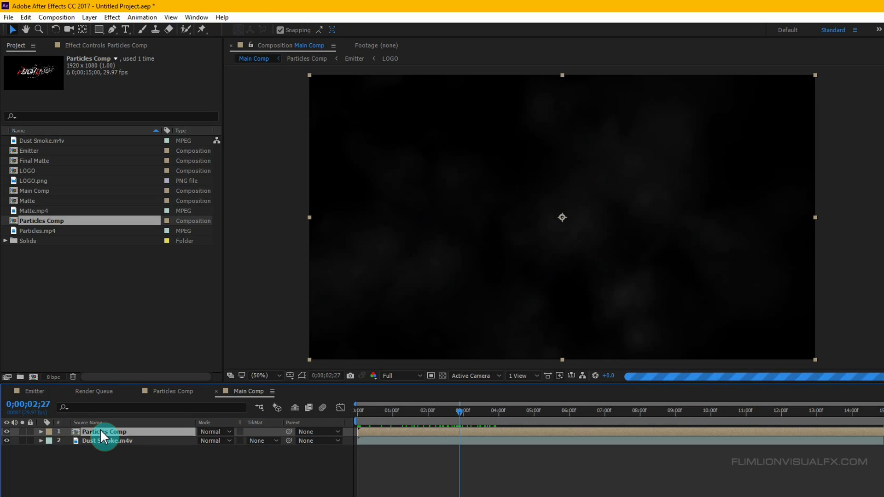
pyautogui.press('s')
pyautogui.click(214, 441)
pyautogui.write('90')
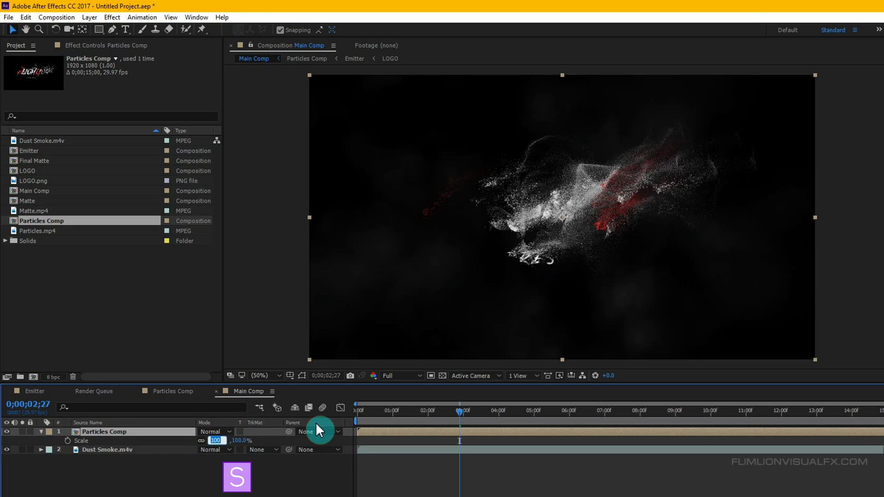
pyautogui.press('Return')
pyautogui.moveTo(308, 421); pyautogui.dragTo(293, 398)
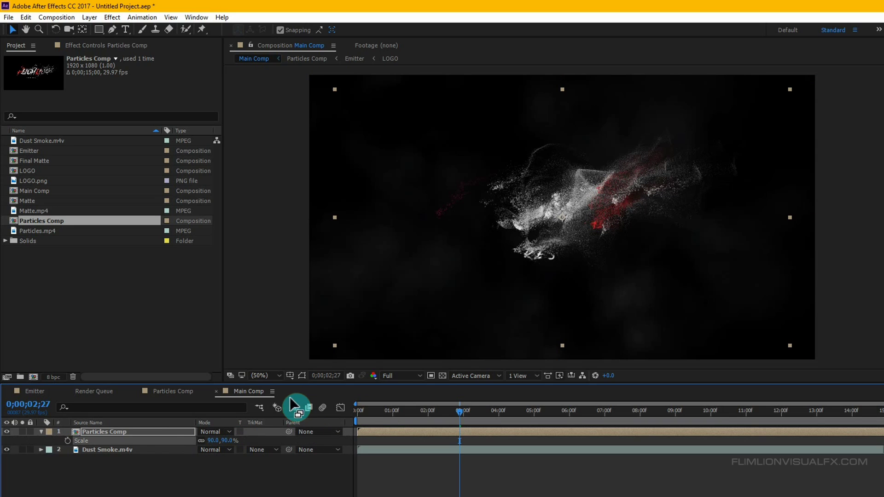
pyautogui.click(41, 432)
pyautogui.click(119, 434)
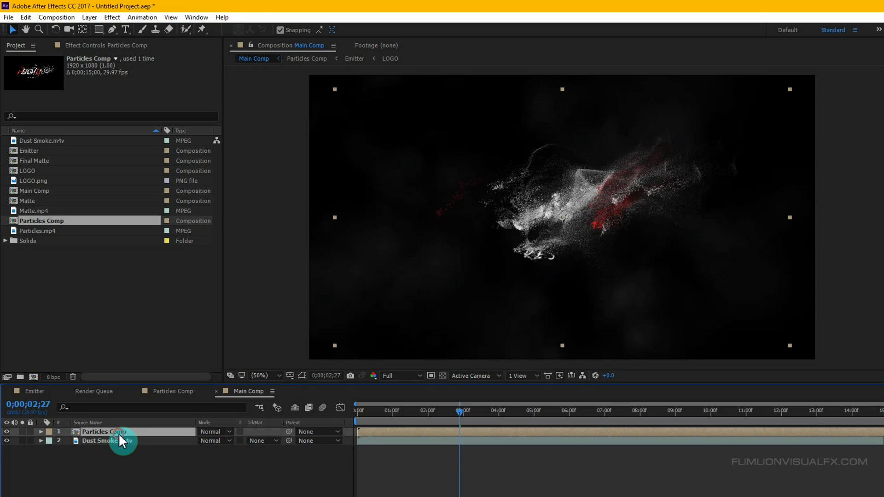
# Place the Particles.mp4 footage above all layers in Main Comp and set its blending mode to Add
pyautogui.click(64, 261)
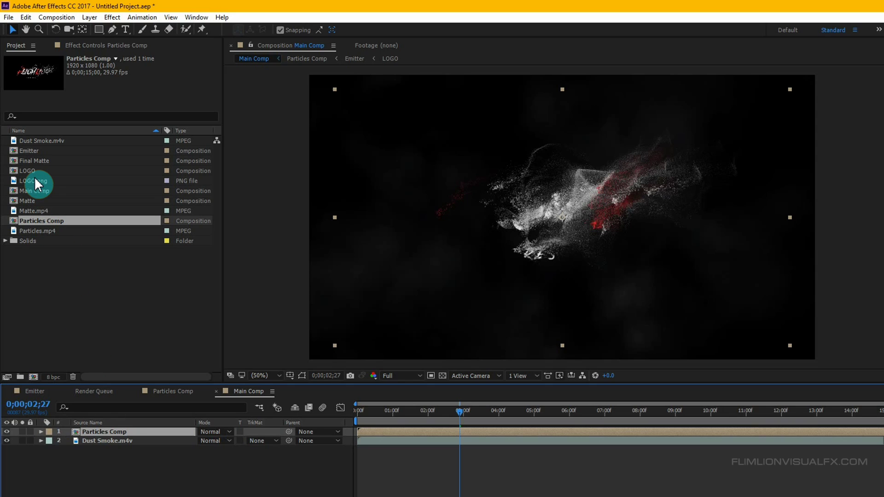
pyautogui.click(39, 230)
pyautogui.moveTo(33, 230); pyautogui.dragTo(97, 436)
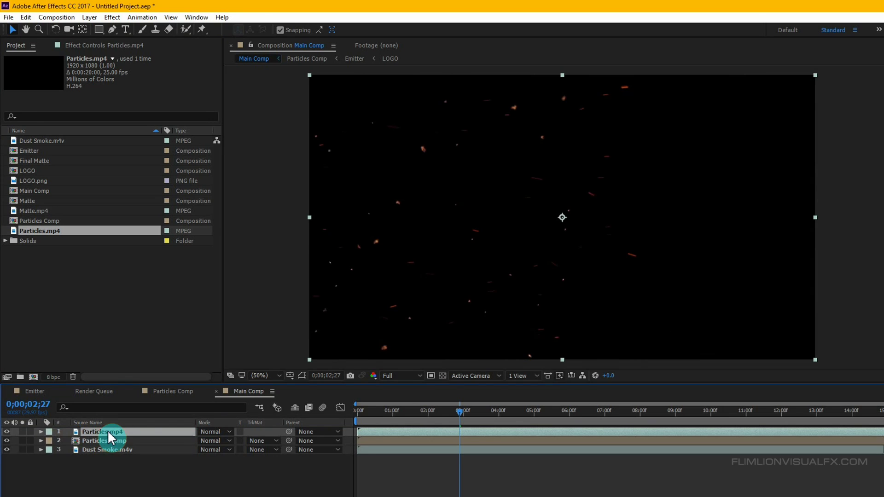
pyautogui.click(210, 431)
pyautogui.click(254, 198)
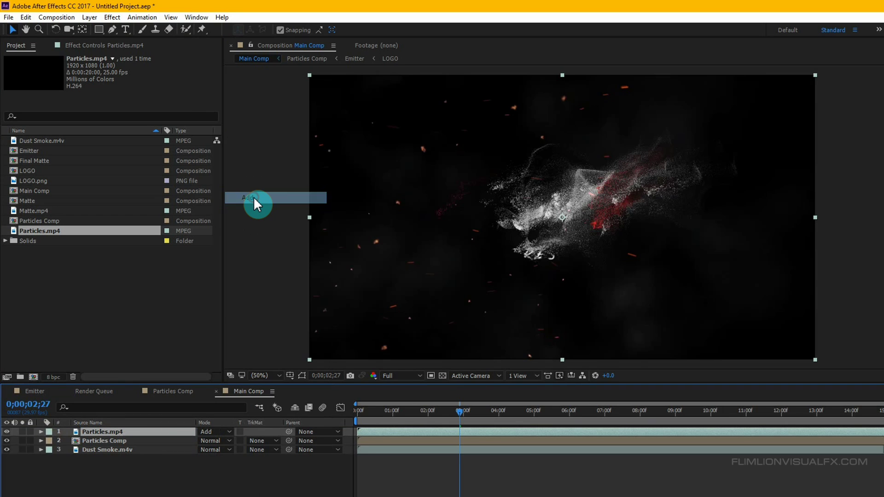
pyautogui.click(156, 475)
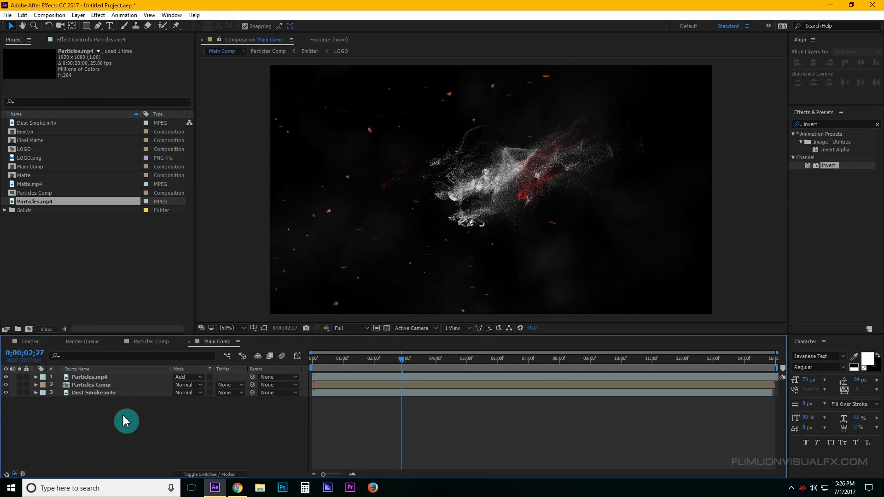
# Find the CC Burn Film effect and apply it to the Particles Comp layer
pyautogui.click(98, 385)
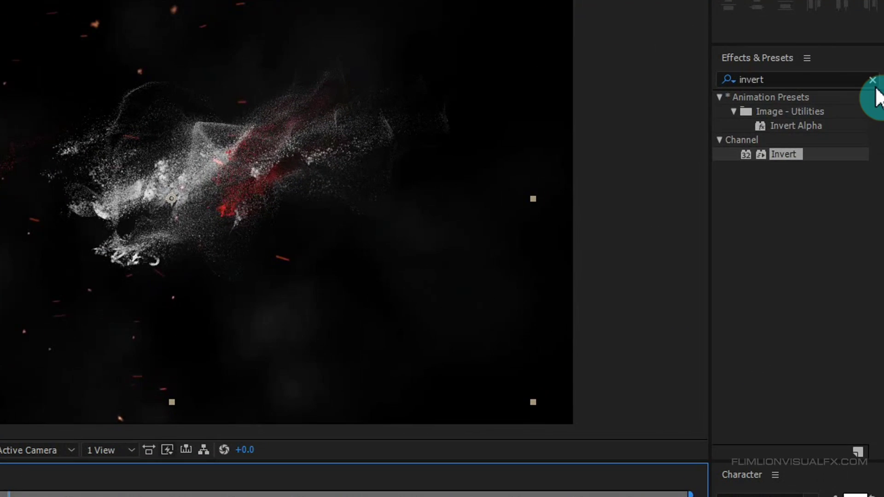
pyautogui.click(873, 80)
pyautogui.click(841, 77)
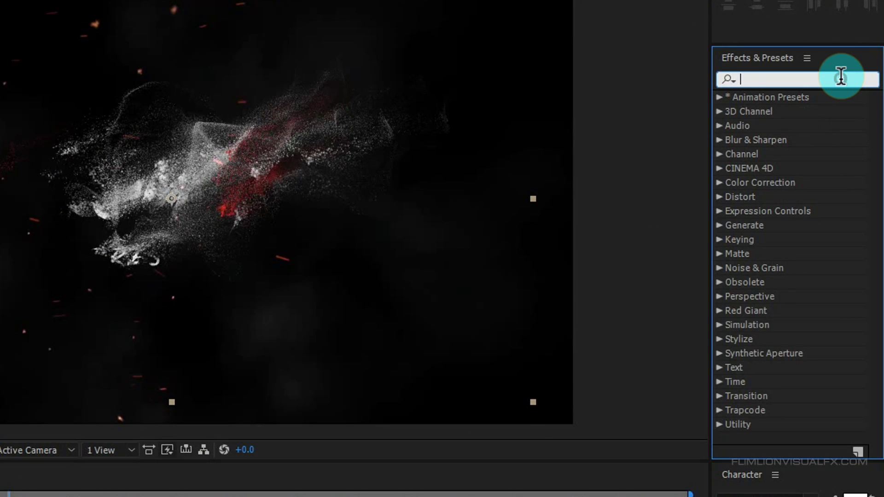
pyautogui.write('cc ')
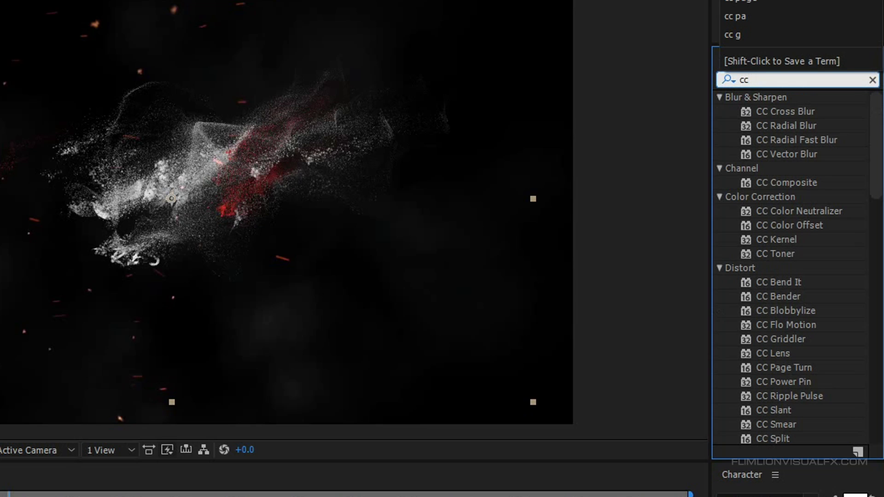
pyautogui.write('burn')
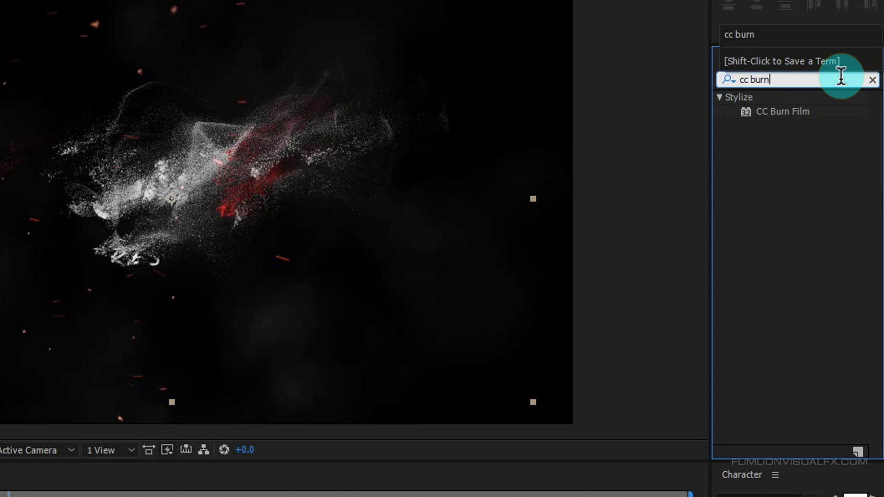
pyautogui.moveTo(782, 112)
pyautogui.mouseDown()
pyautogui.moveTo(184, 414)
pyautogui.moveTo(111, 357)
pyautogui.mouseUp()
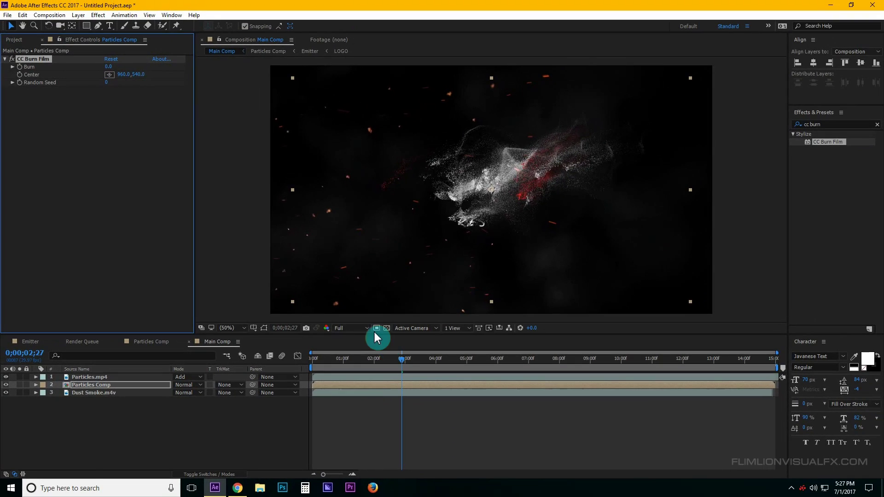
# Set the preview resolution to Half and add a starting keyframe for CC Burn Film's Burn at 0;00;09;01
pyautogui.click(364, 329)
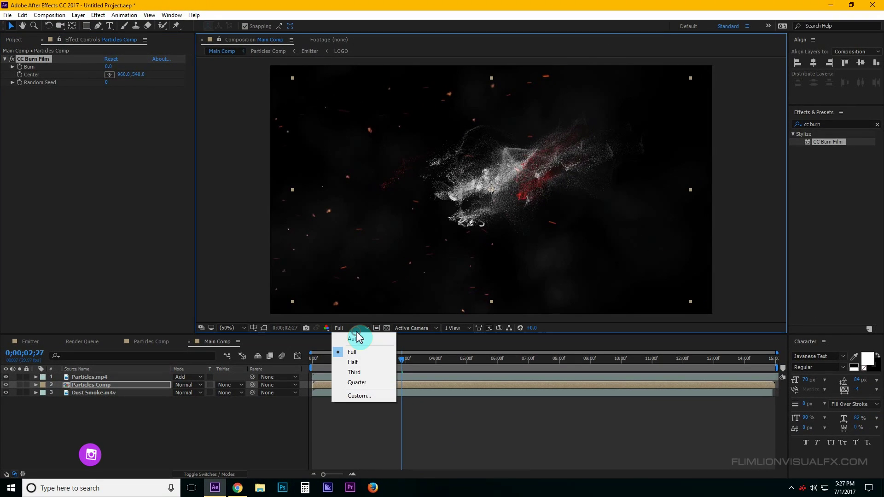
pyautogui.click(360, 360)
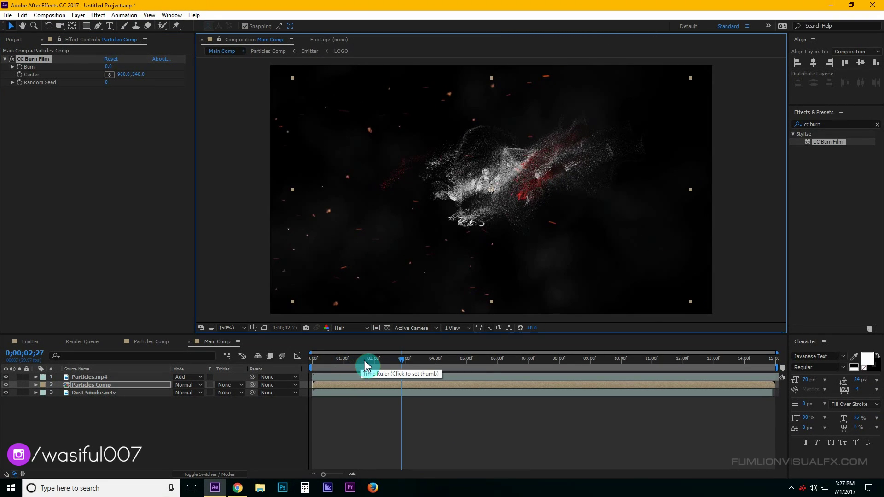
pyautogui.moveTo(404, 360); pyautogui.dragTo(593, 360)
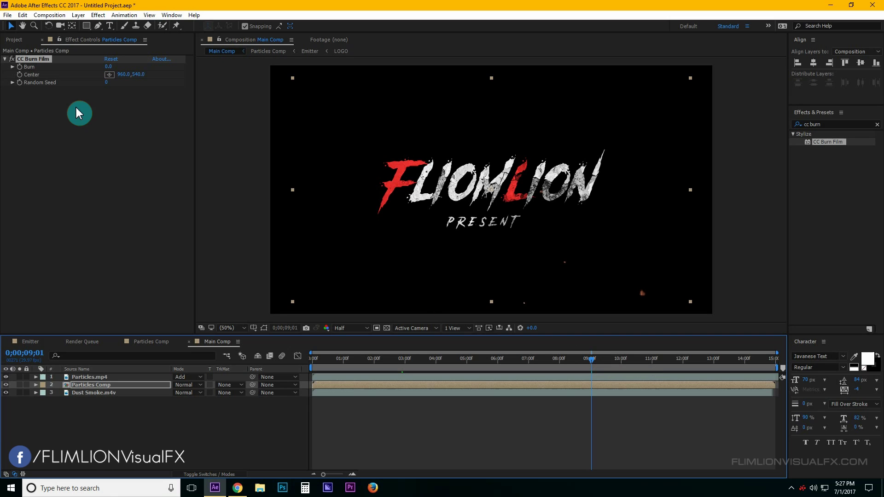
pyautogui.click(21, 71)
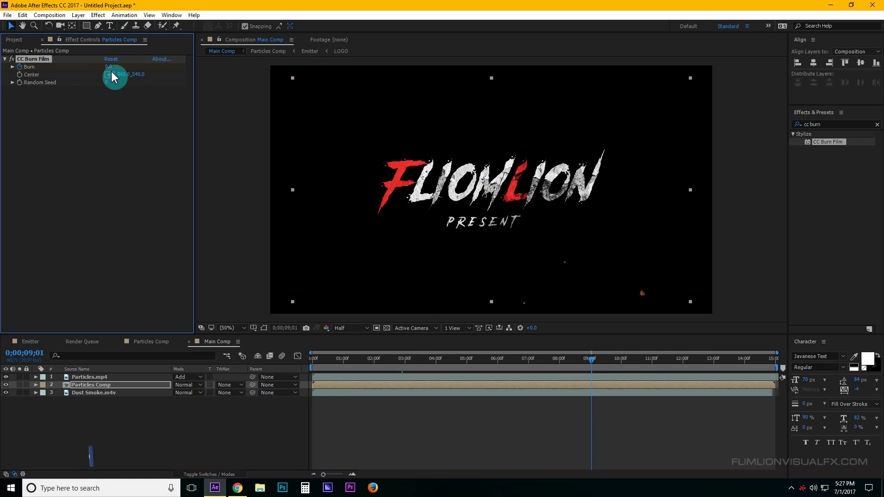
# Set CC Burn Film's Burn to 80 at 0;00;12;01 so the logo burns away
pyautogui.moveTo(591, 366); pyautogui.dragTo(684, 367)
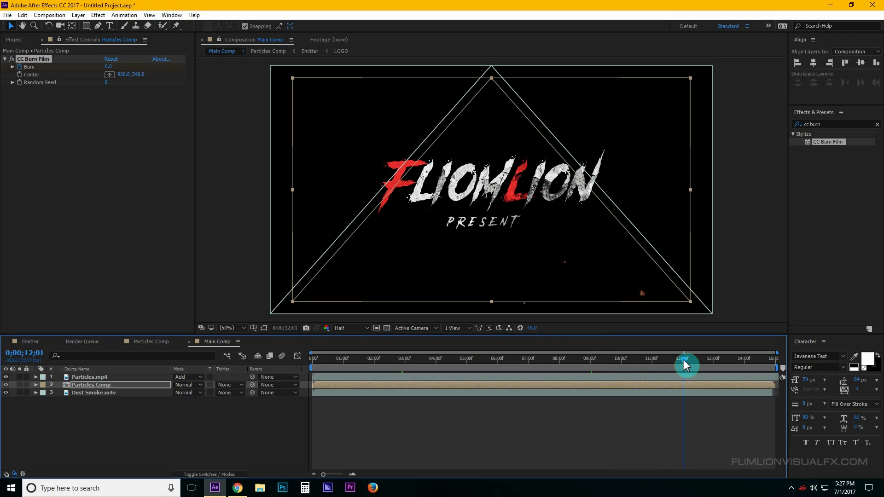
pyautogui.click(110, 67)
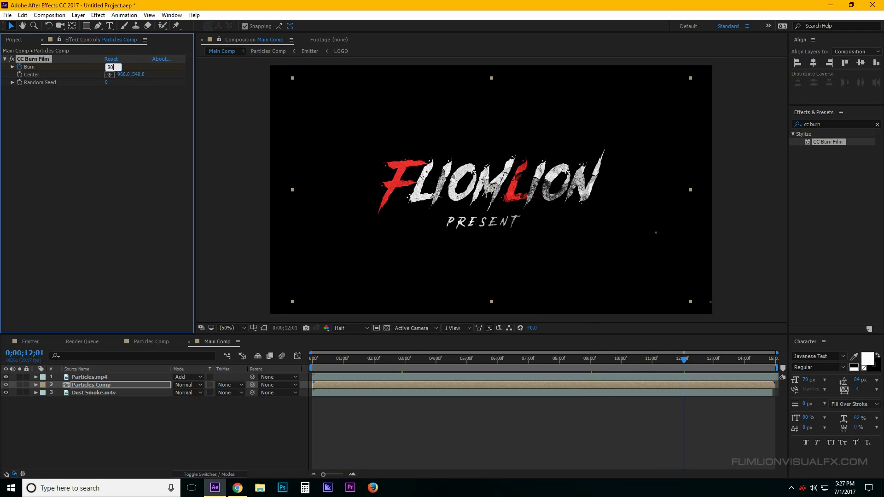
pyautogui.write('80')
pyautogui.press('Return')
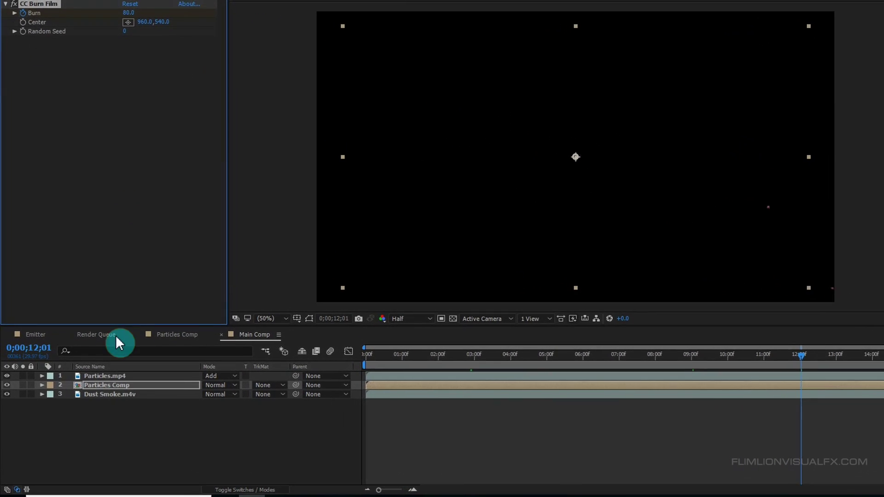
# Reveal the Burn keyframes on the Particles Comp layer and apply Easy Ease to both of them
pyautogui.click(110, 388)
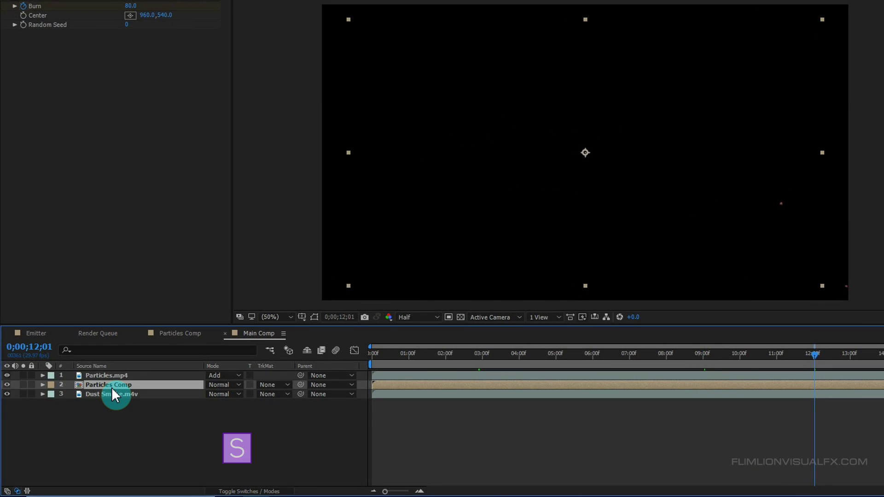
pyautogui.press('u')
pyautogui.moveTo(821, 399); pyautogui.dragTo(689, 406)
pyautogui.press('F9')
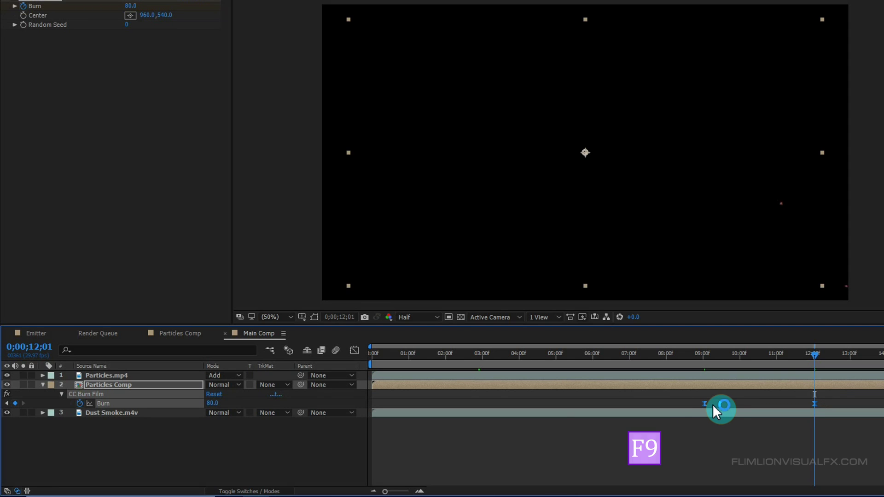
pyautogui.click(43, 385)
pyautogui.click(111, 414)
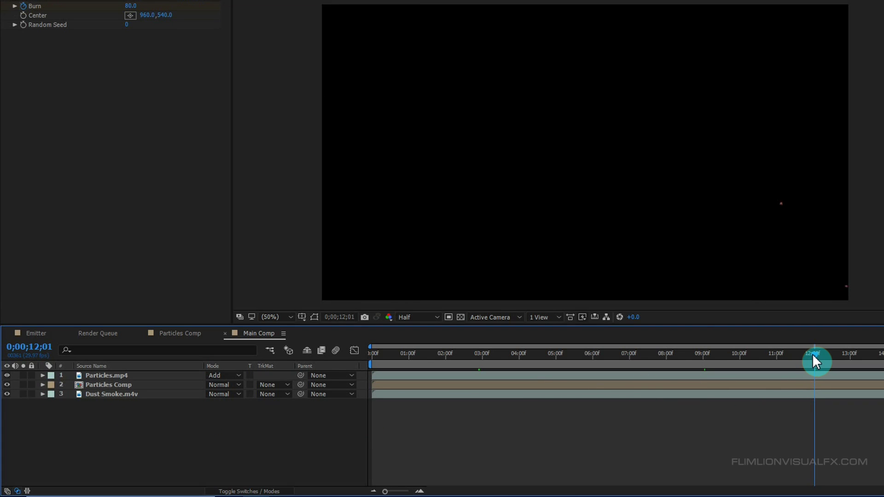
# Keyframe the Particles Comp layer's Scale at 0;00;00;00 and set it to 80% at 0;00;14;29
pyautogui.moveTo(813, 355); pyautogui.dragTo(345, 356)
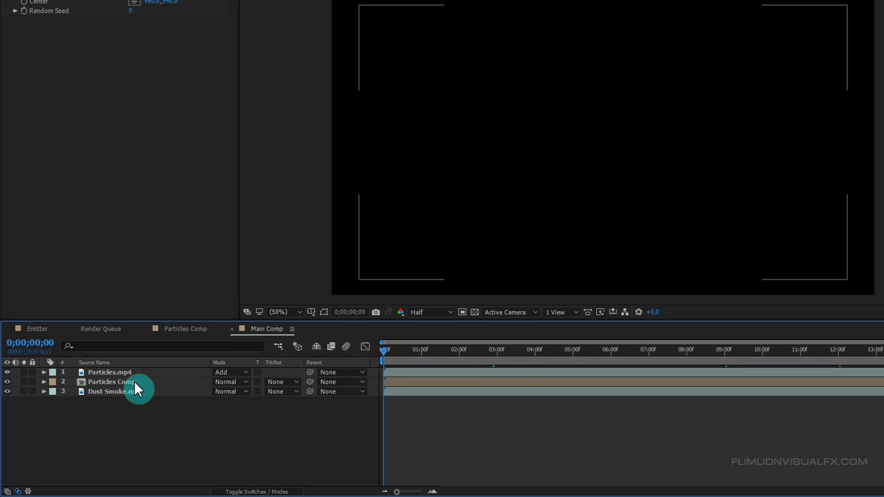
pyautogui.click(123, 383)
pyautogui.press('s')
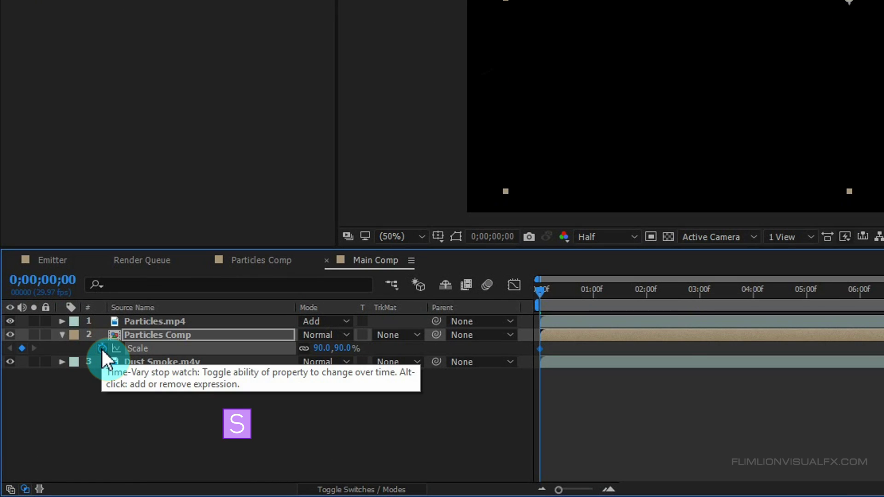
pyautogui.click(282, 342)
pyautogui.moveTo(546, 297); pyautogui.dragTo(883, 290)
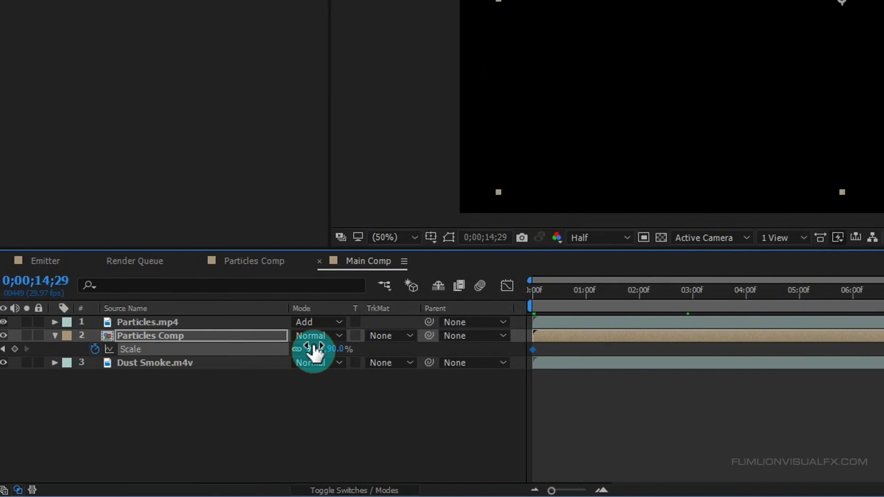
pyautogui.click(321, 349)
pyautogui.write('80')
pyautogui.press('Return')
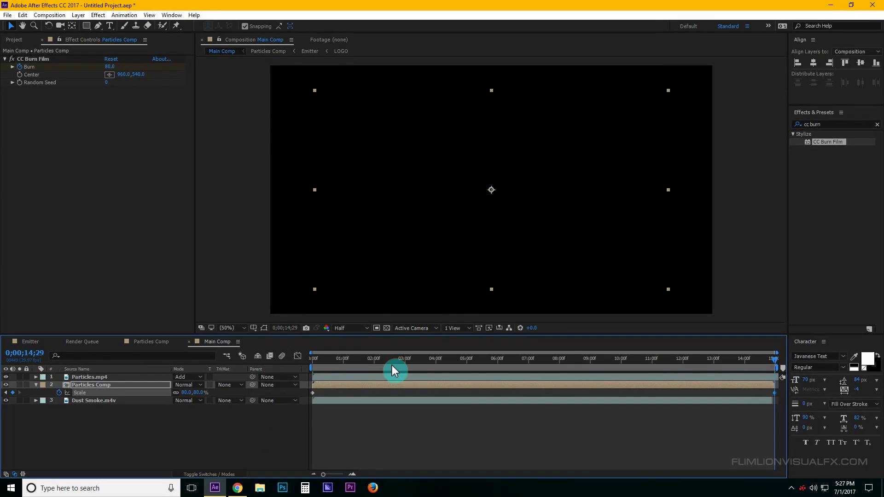
# At 0;00;03;25, collapse the Particles Comp layer and create a black 1920 × 1080 px solid named Mask in Main Comp
pyautogui.click(431, 360)
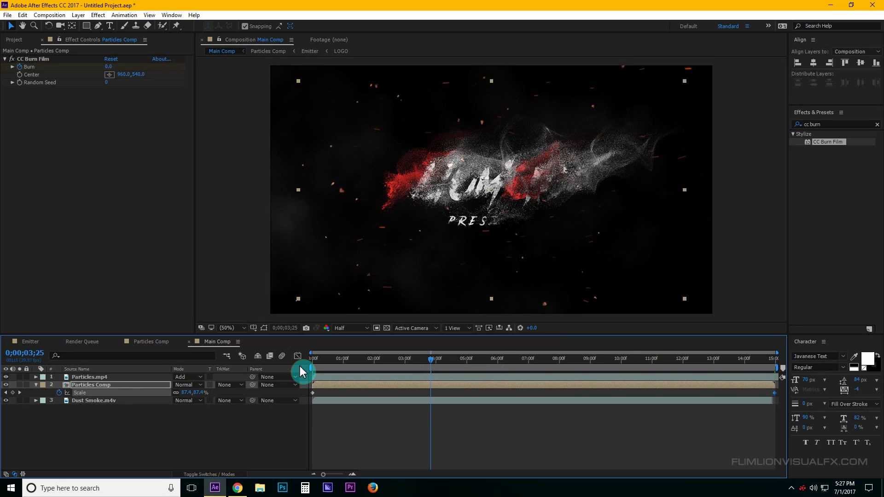
pyautogui.click(36, 388)
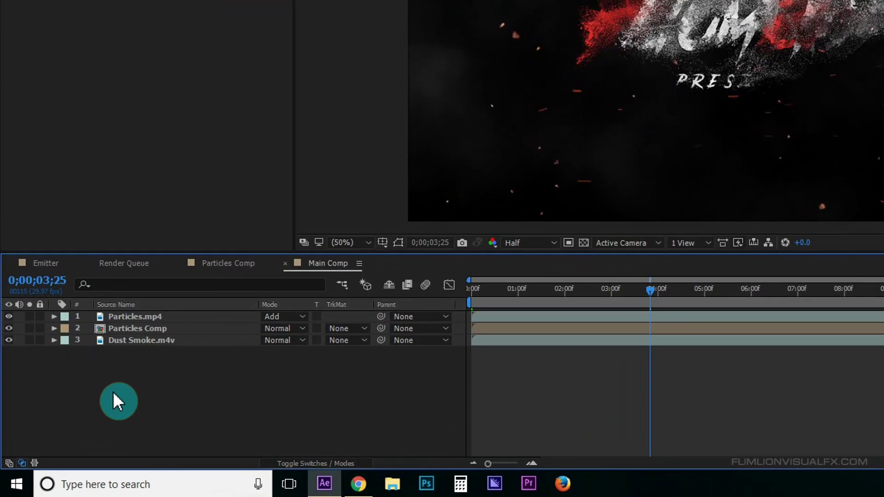
pyautogui.rightClick(74, 426)
pyautogui.moveTo(154, 242)
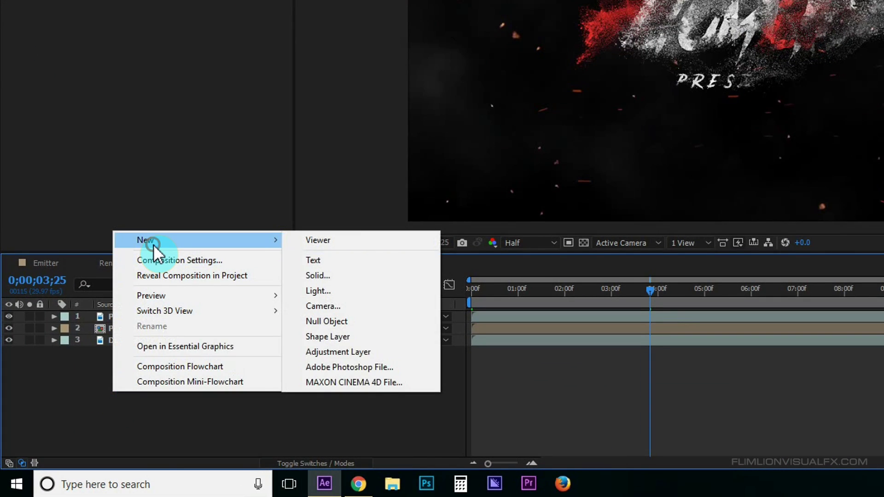
pyautogui.click(330, 275)
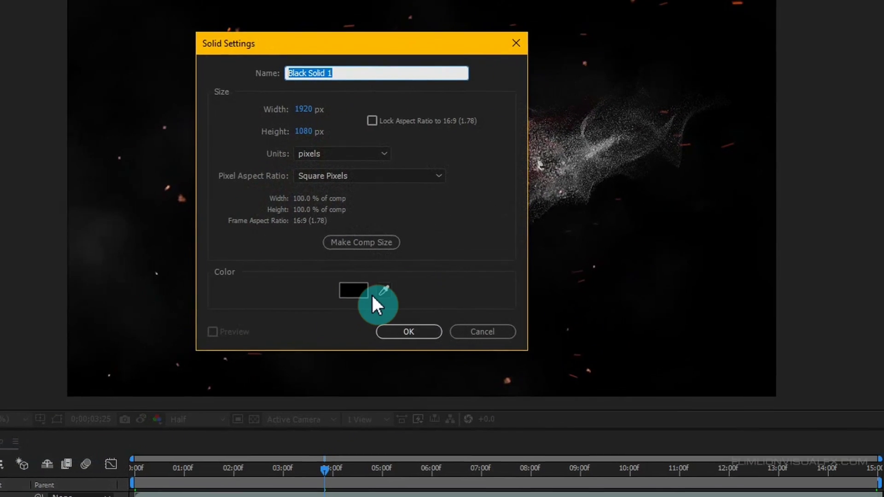
pyautogui.click(357, 292)
pyautogui.click(425, 390)
pyautogui.click(686, 286)
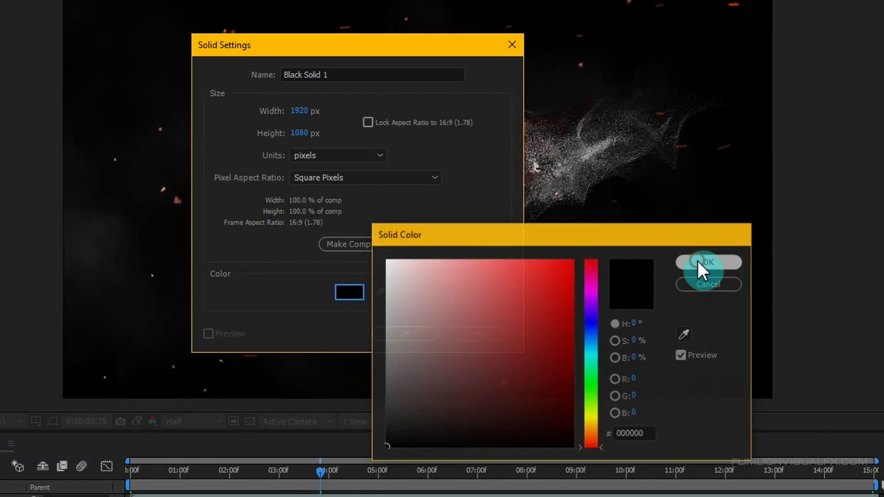
pyautogui.click(348, 74)
pyautogui.write('Mask')
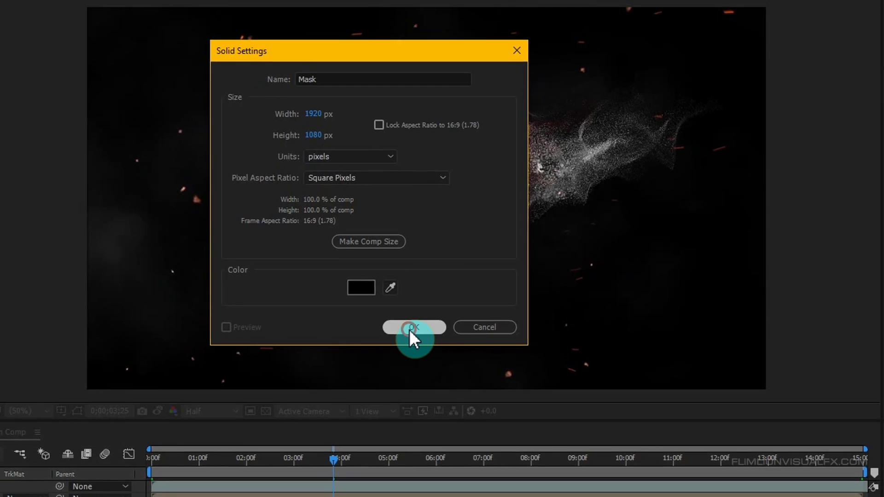
pyautogui.click(405, 333)
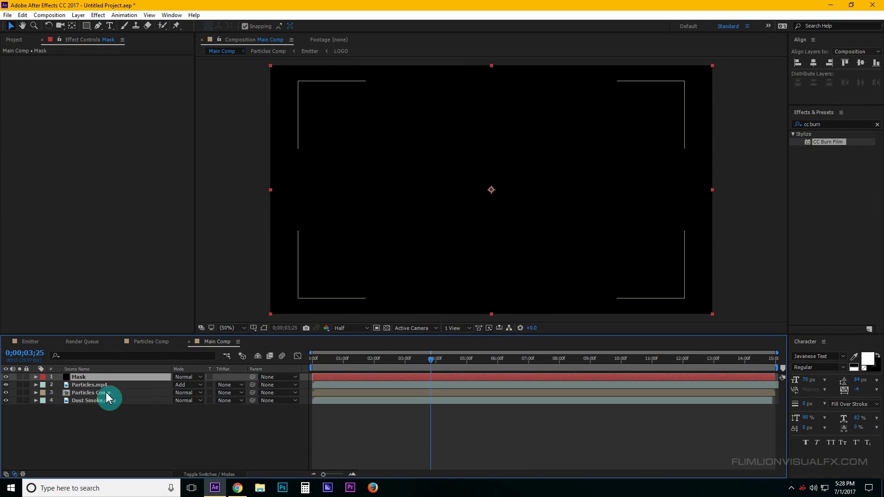
# Show the Title/Action Safe guides and draw a rectangular mask on the Mask solid, wider than the frame and aligned vertically with the title-safe lines
pyautogui.click(90, 379)
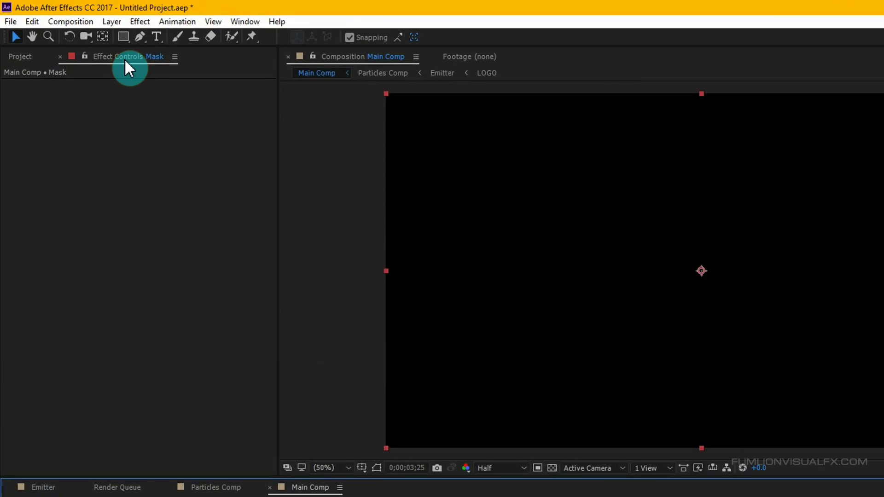
pyautogui.click(86, 25)
pyautogui.moveTo(151, 46); pyautogui.dragTo(198, 45)
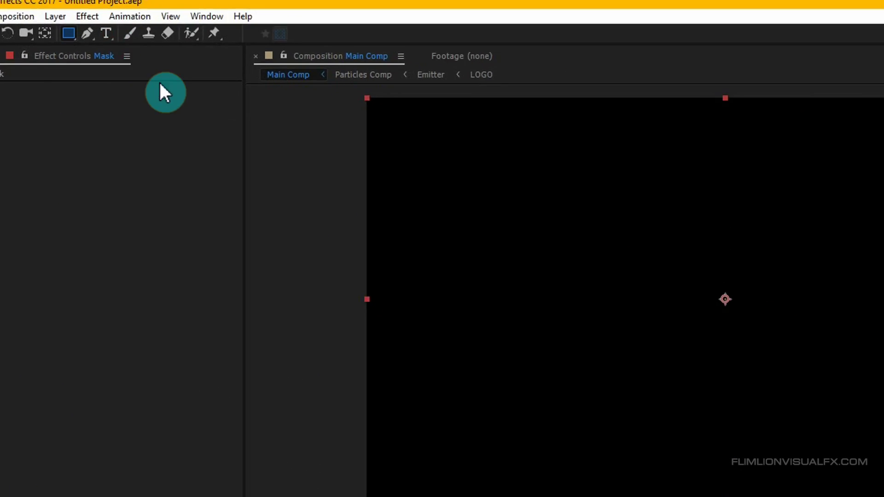
pyautogui.click(130, 412)
pyautogui.click(136, 423)
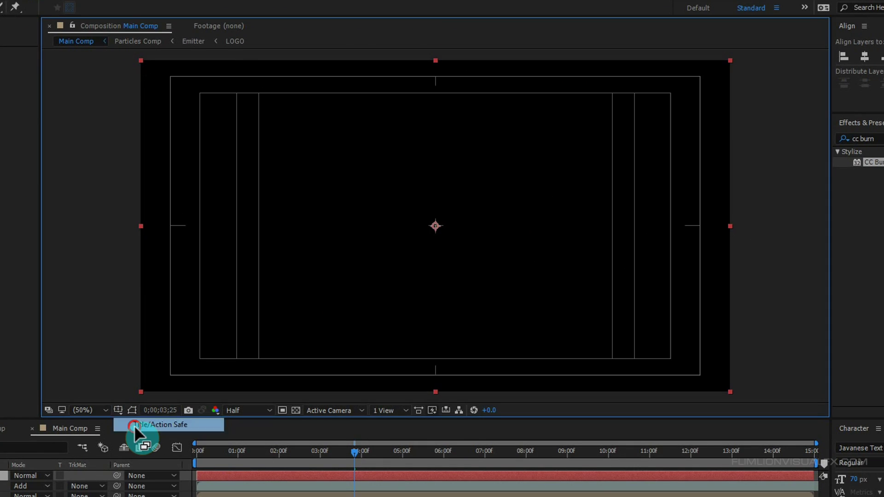
pyautogui.moveTo(130, 93); pyautogui.dragTo(758, 358)
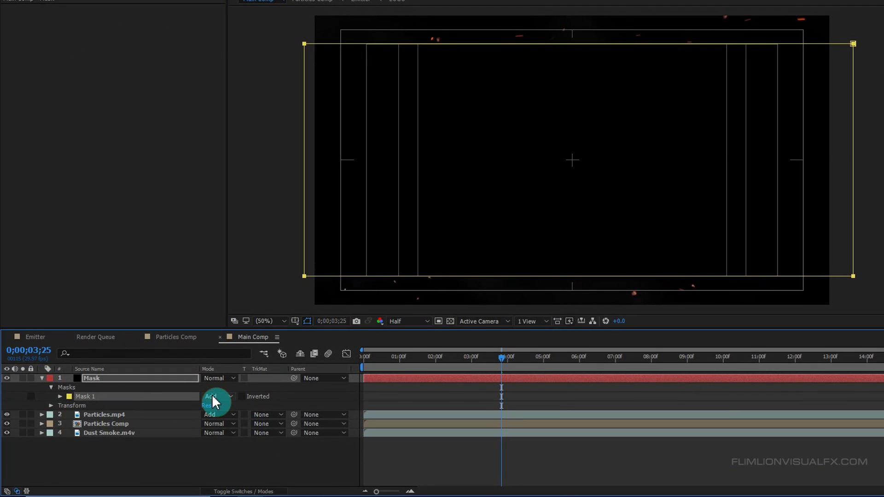
# Set Mask 1 on the Mask solid to Subtract to form letterbox bars, and hide the Title/Action Safe guides
pyautogui.click(211, 398)
pyautogui.click(237, 430)
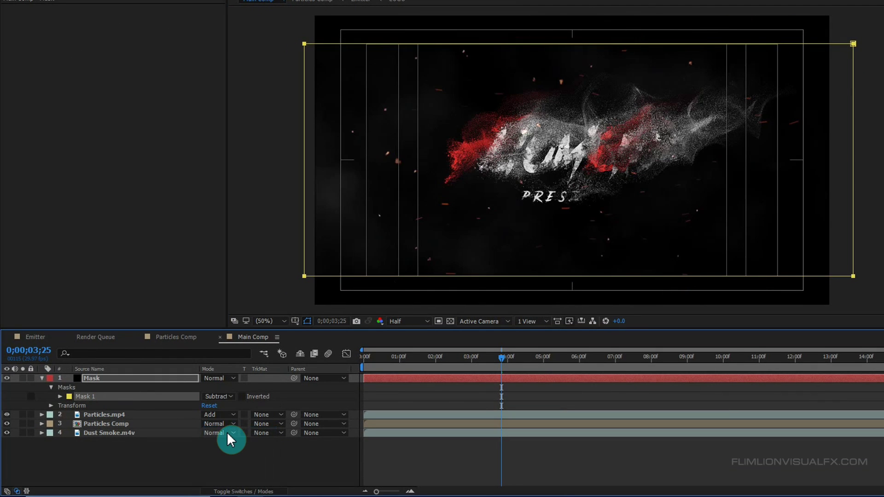
pyautogui.click(41, 379)
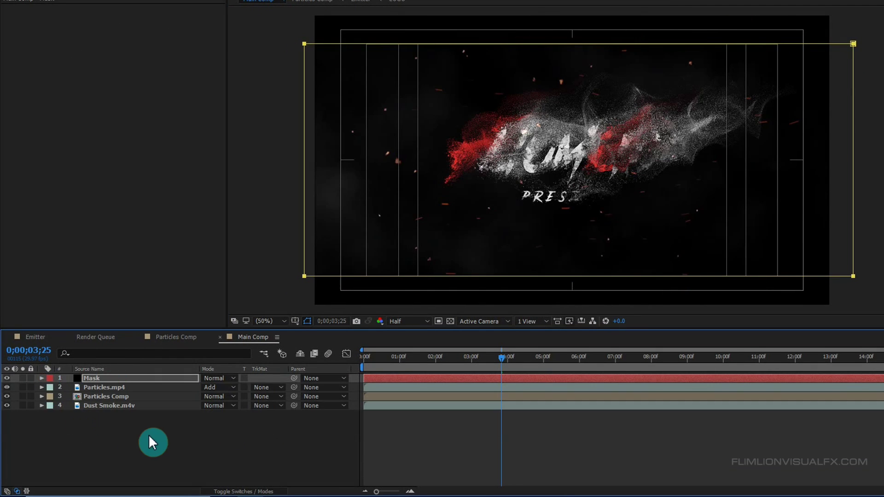
pyautogui.click(138, 434)
pyautogui.click(308, 321)
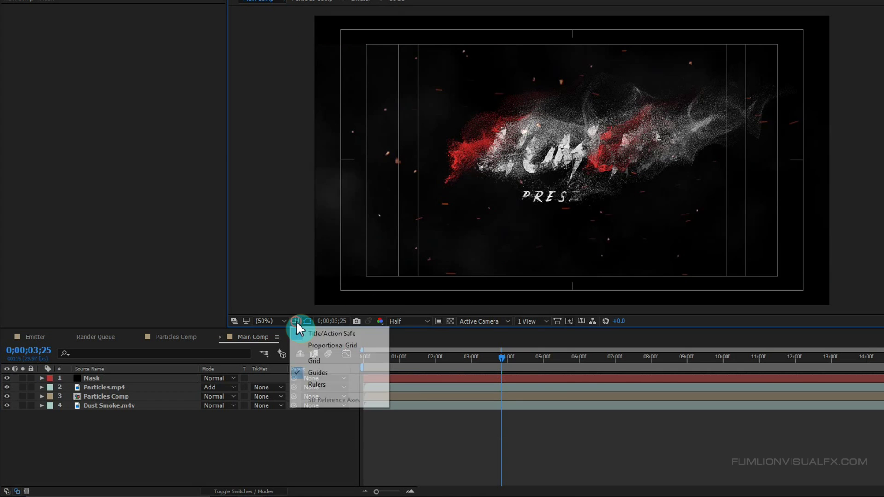
pyautogui.click(317, 334)
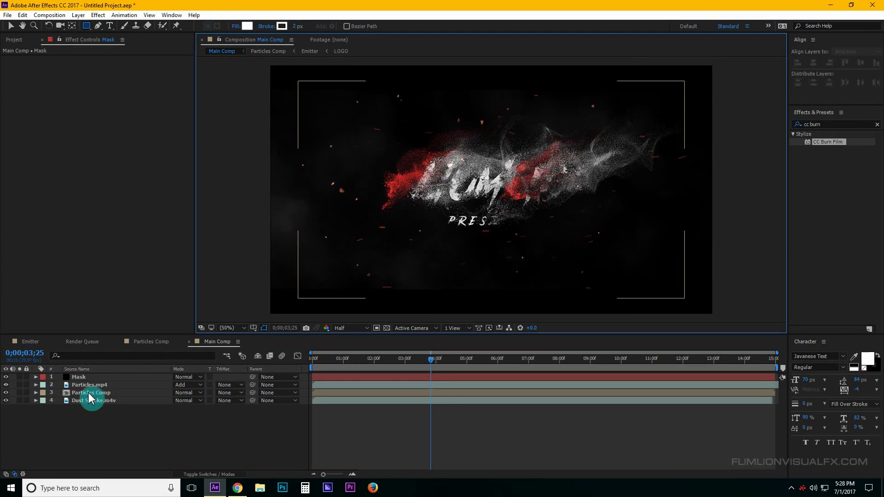
# Nudge the Particles Comp layer slightly downward to center the logo vertically between the letterbox bars
pyautogui.click(89, 394)
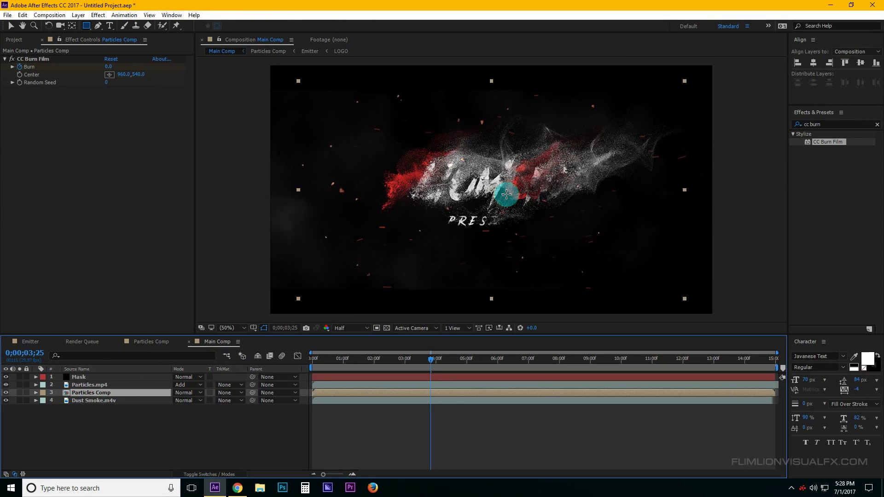
pyautogui.press('Down')
pyautogui.press('Down')
pyautogui.press('Down')
pyautogui.press('Down')
pyautogui.press('Down')
pyautogui.press('Down')
pyautogui.press('Down')
pyautogui.press('Down')
pyautogui.press('Down')
pyautogui.press('Down')
pyautogui.press('Down')
pyautogui.press('Down')
pyautogui.press('Down')
pyautogui.press('Down')
pyautogui.press('Down')
pyautogui.press('Down')
pyautogui.press('Down')
pyautogui.press('Down')
pyautogui.press('Down')
pyautogui.press('Down')
pyautogui.press('Down')
pyautogui.press('Down')
pyautogui.press('Down')
pyautogui.press('Down')
pyautogui.press('Down')
pyautogui.press('Down')
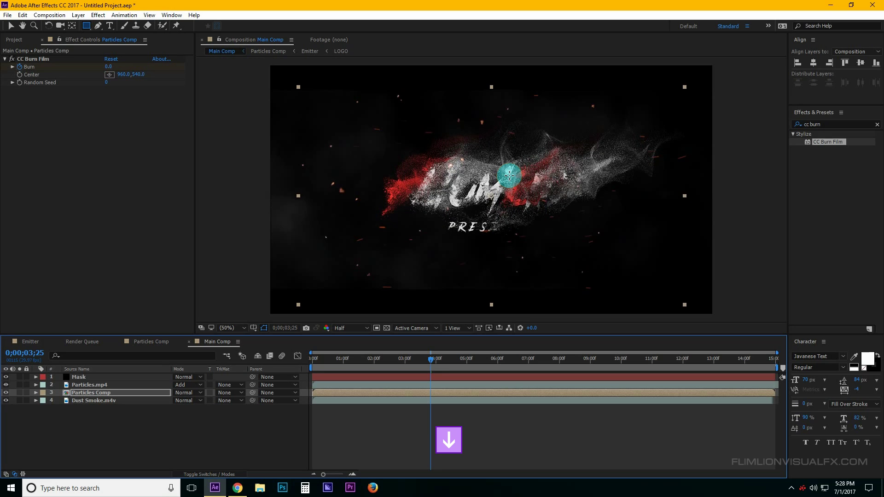
pyautogui.press('Down')
pyautogui.press('Down')
pyautogui.click(736, 173)
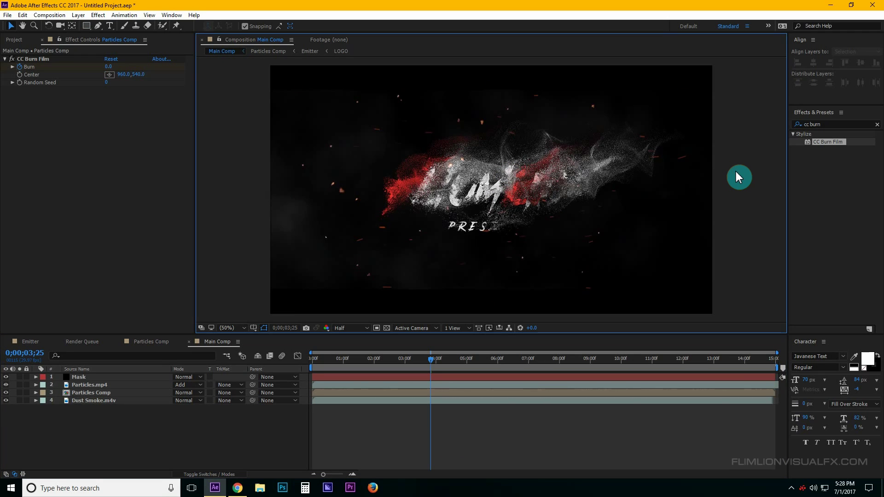
# Return the playhead to 0;00;00;00 and set the Main Comp preview resolution to Full
pyautogui.press('Home')
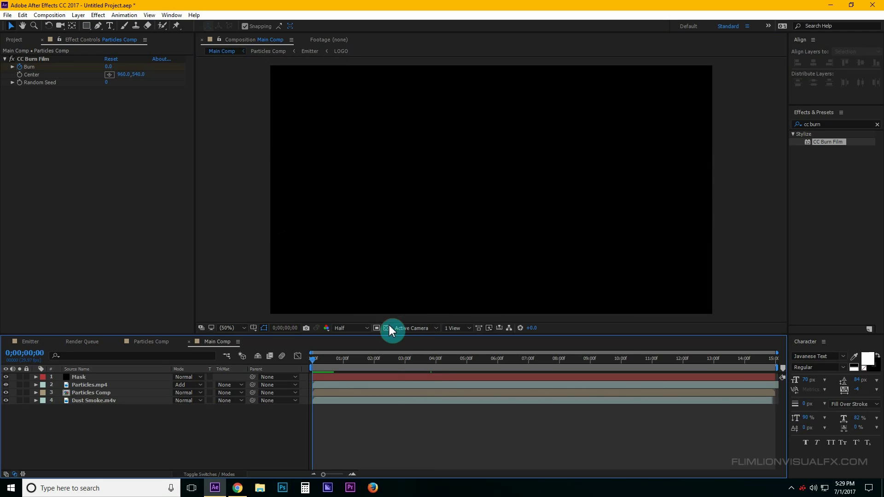
pyautogui.click(358, 329)
pyautogui.click(355, 352)
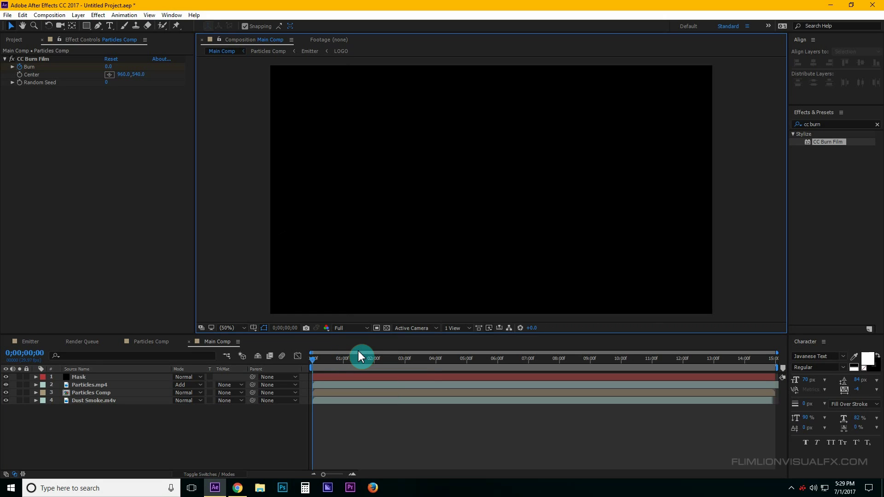